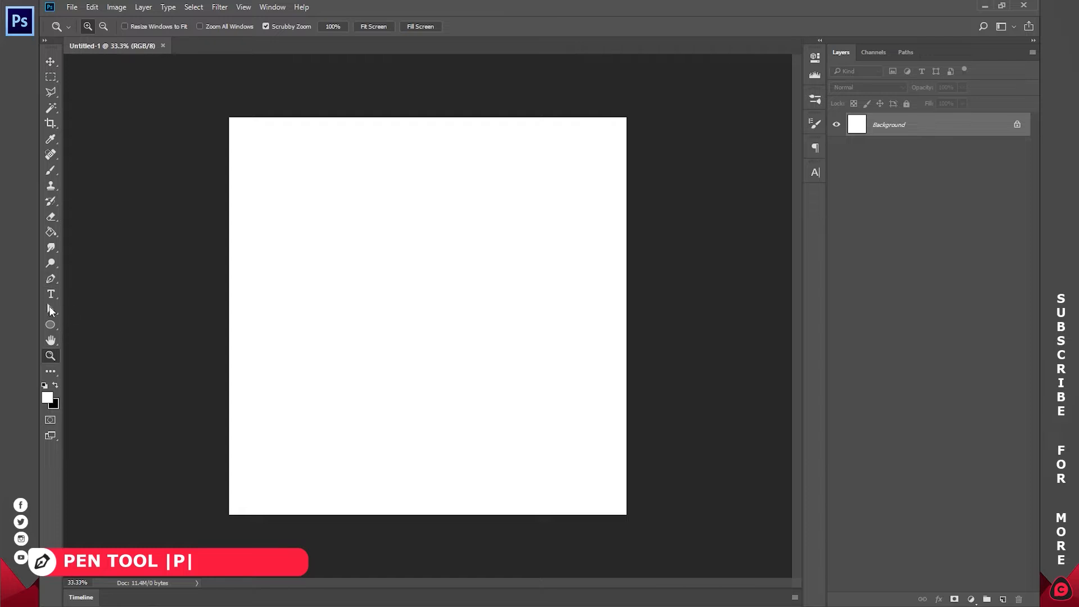
Activate the Pen tool in Shape mode and review its fill and stroke options, keeping a white fill and no stroke.
{"action": "left_click", "coordinate": [51, 279]}
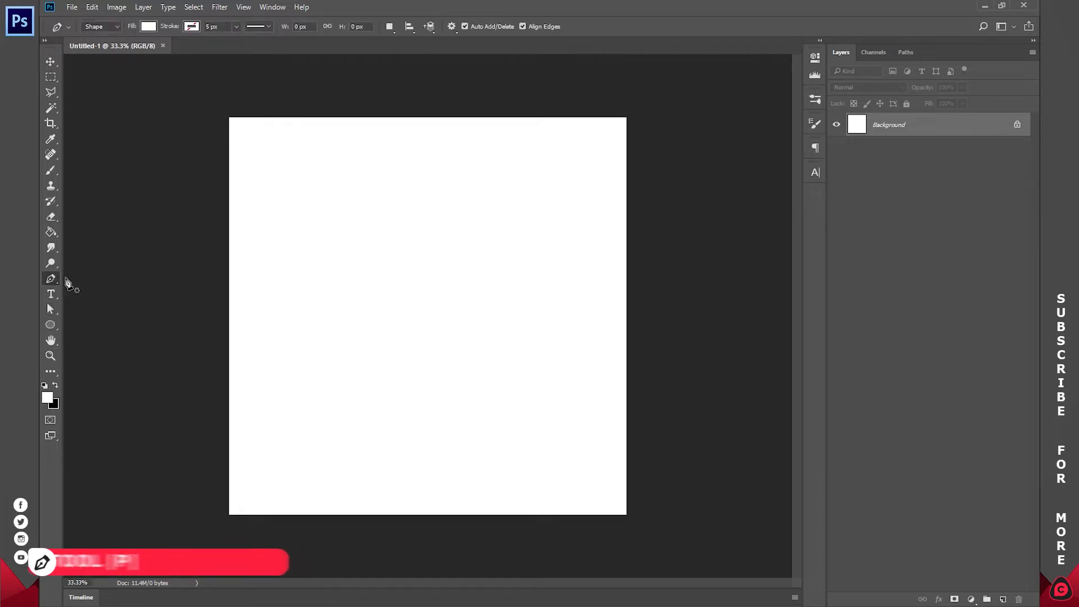
{"action": "left_click", "coordinate": [101, 25]}
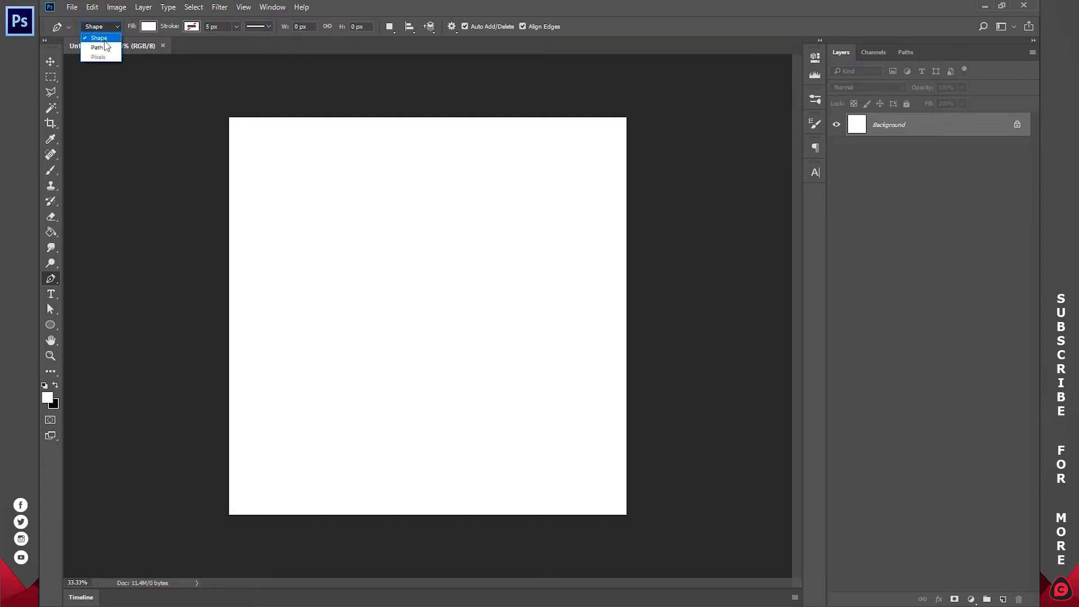
{"action": "left_click", "coordinate": [147, 29]}
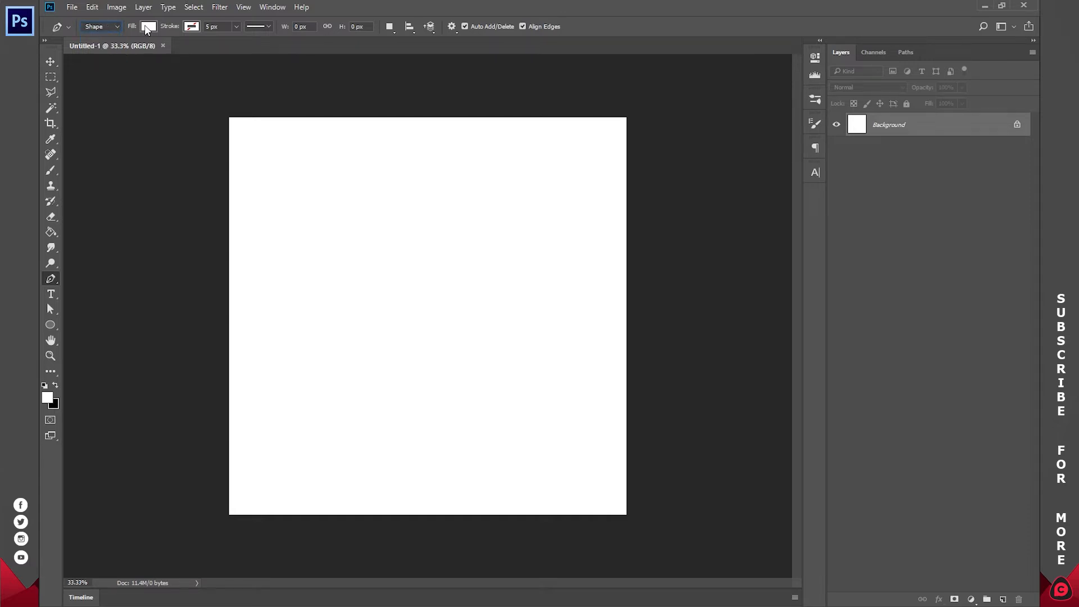
{"action": "left_click", "coordinate": [148, 27]}
{"action": "left_click", "coordinate": [93, 51]}
{"action": "left_click", "coordinate": [120, 49]}
{"action": "left_click", "coordinate": [189, 27]}
{"action": "left_click", "coordinate": [191, 28]}
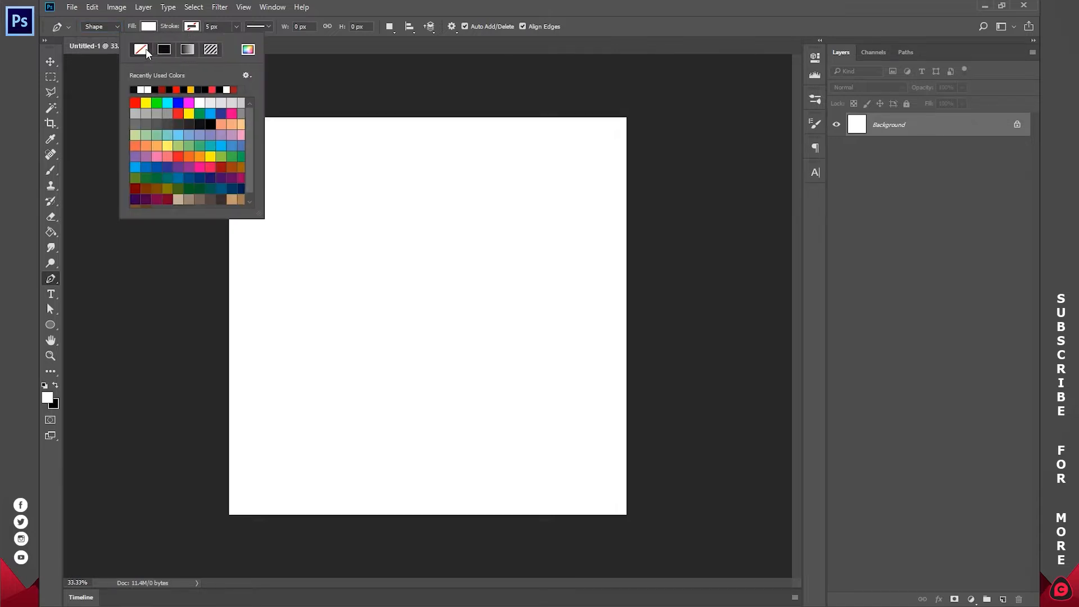
{"action": "left_click", "coordinate": [283, 33]}
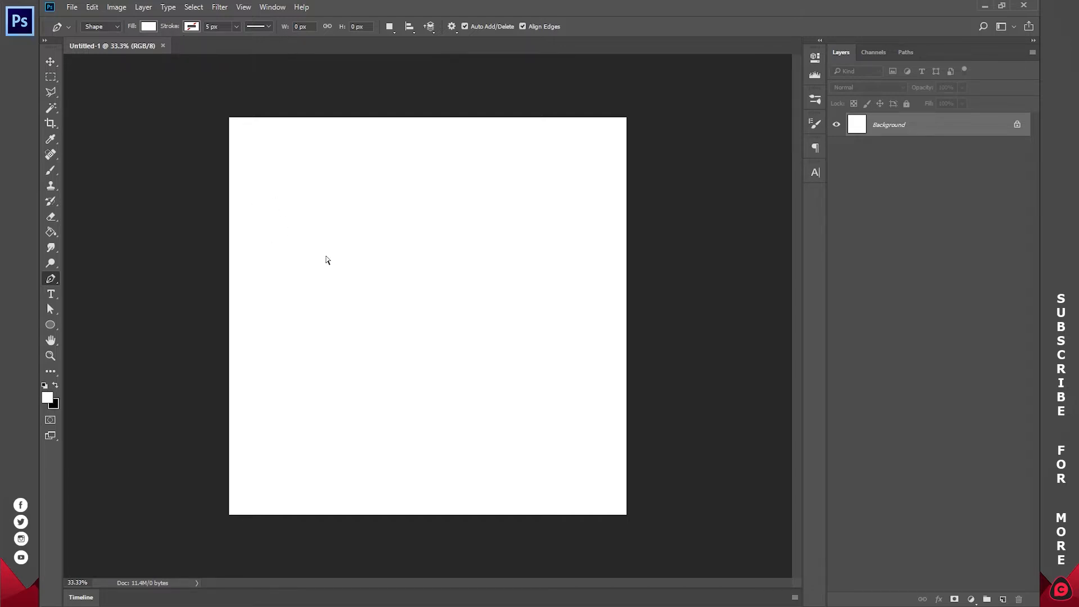
Show the rulers and place a vertical guide through the centre of the canvas.
{"action": "key", "text": "ctrl+r"}
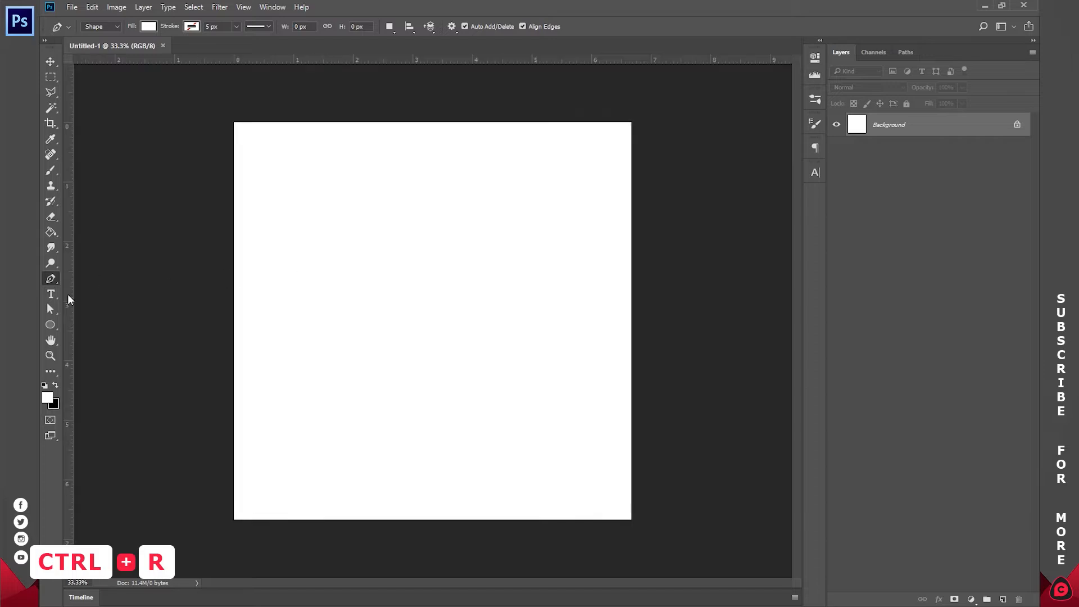
{"action": "left_click_drag", "start_coordinate": [68, 293], "coordinate": [433, 288]}
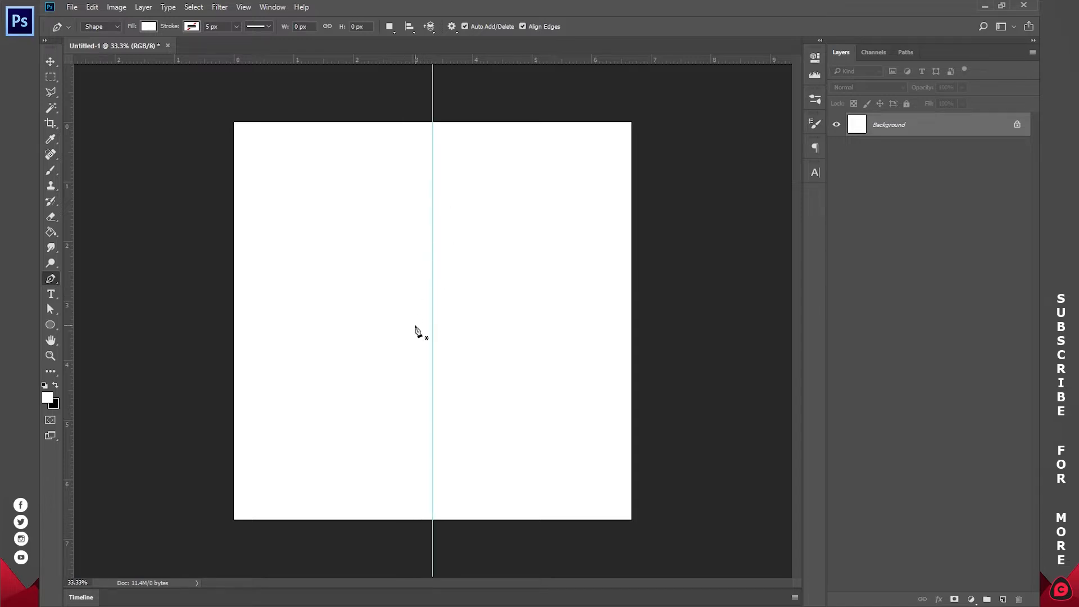
{"action": "key", "text": "z"}
{"action": "left_click", "coordinate": [380, 28]}
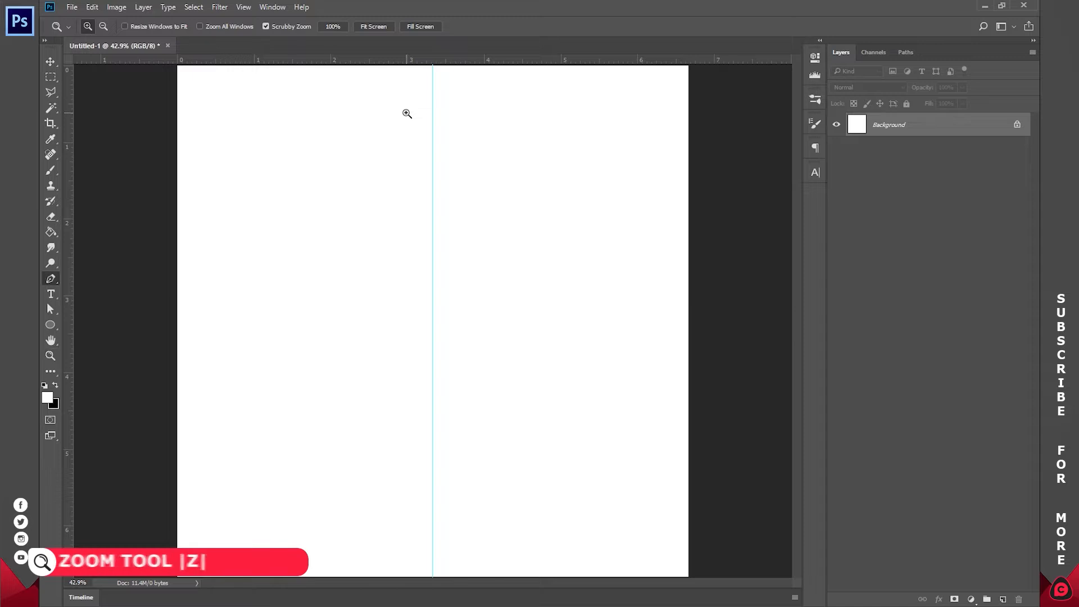
Switch the Pen tool's fill to black and place a horizontal guide through the centre of the canvas.
{"action": "key", "text": "p"}
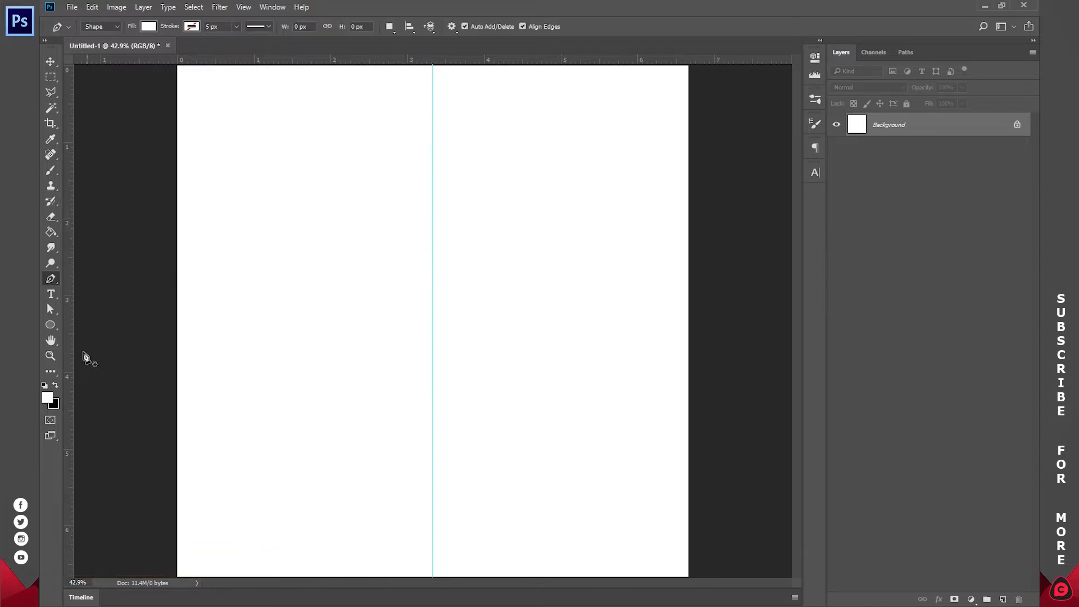
{"action": "left_click", "coordinate": [56, 386]}
{"action": "left_click_drag", "start_coordinate": [413, 61], "coordinate": [398, 320]}
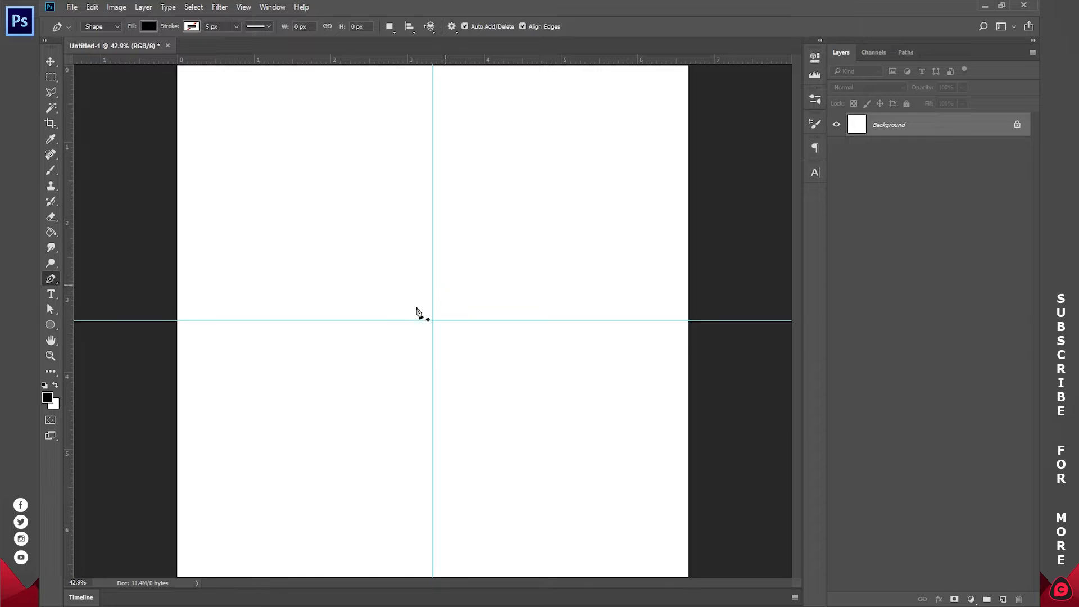
Start a pen shape on the canvas's left edge above the horizontal guide and draw two small descending scallops, about 445 by 273 px overall.
{"action": "left_click", "coordinate": [176, 266]}
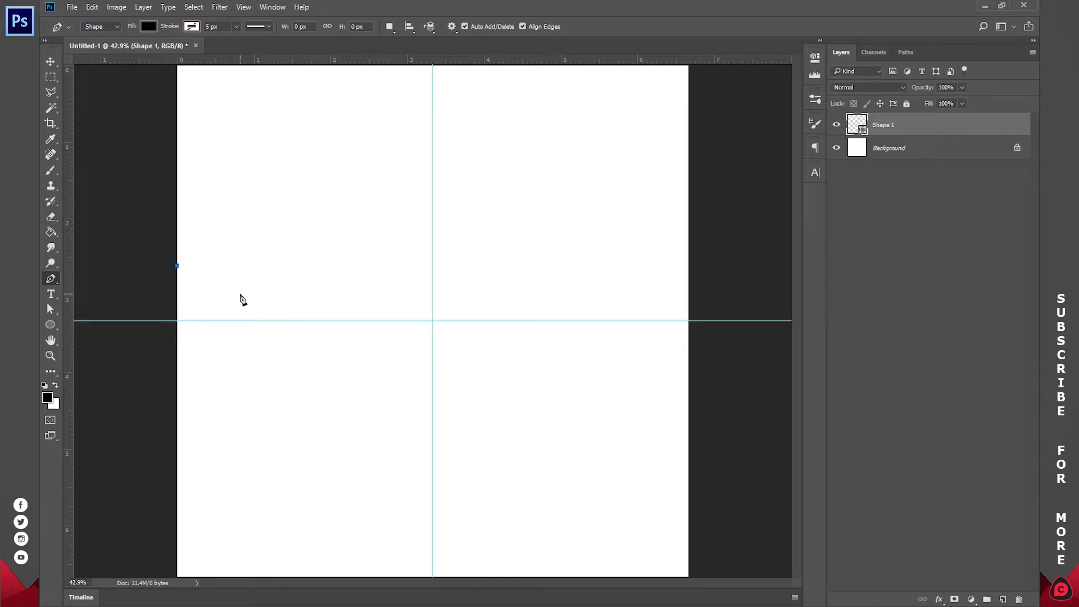
{"action": "left_click_drag", "start_coordinate": [240, 294], "coordinate": [294, 282]}
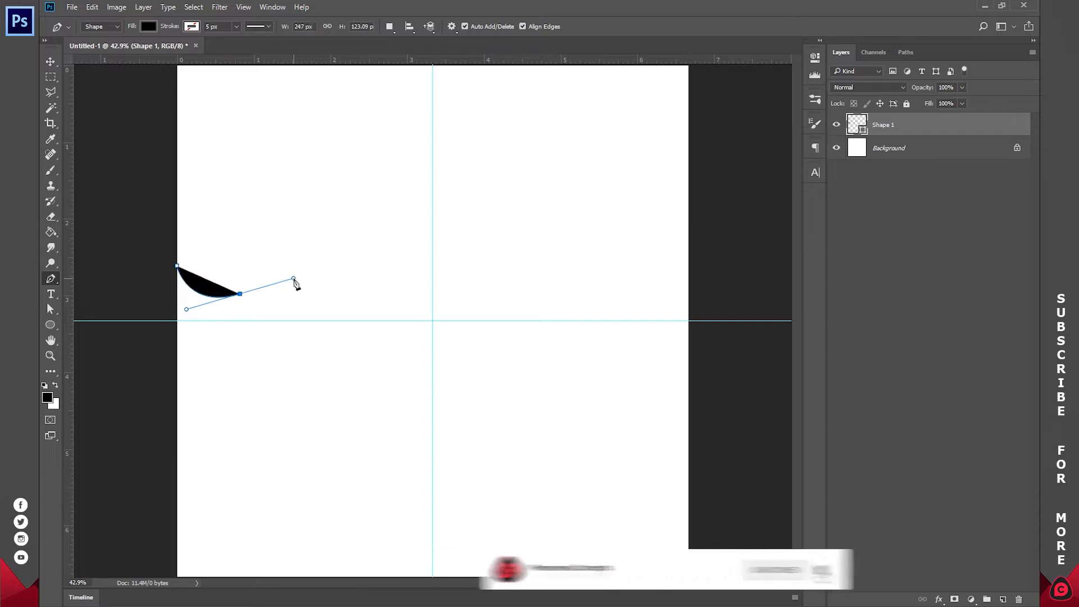
{"action": "key", "text": "alt"}
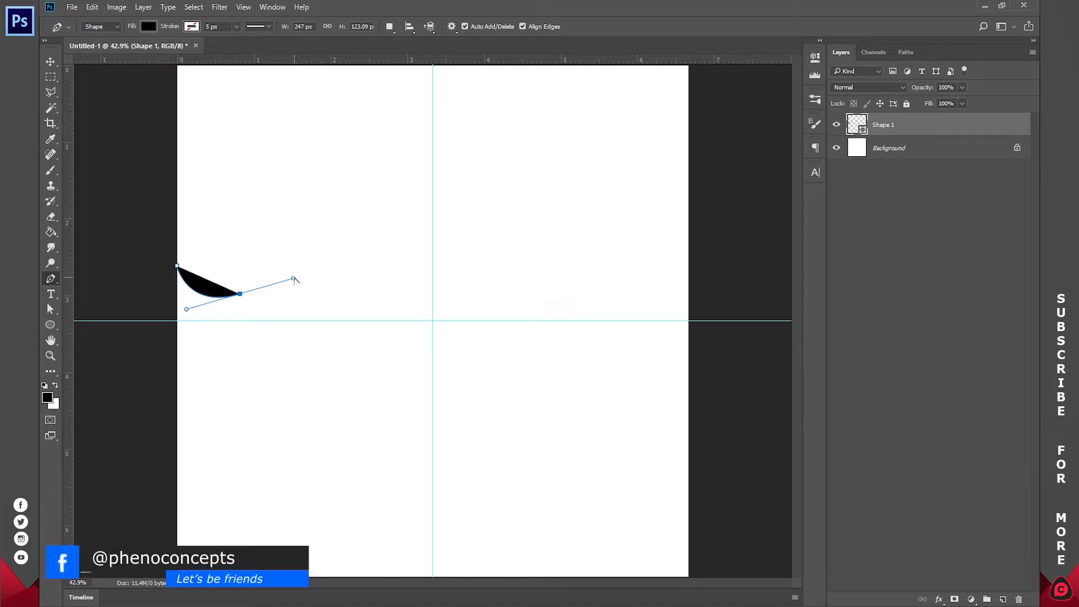
{"action": "left_click_drag", "start_coordinate": [294, 280], "coordinate": [242, 296]}
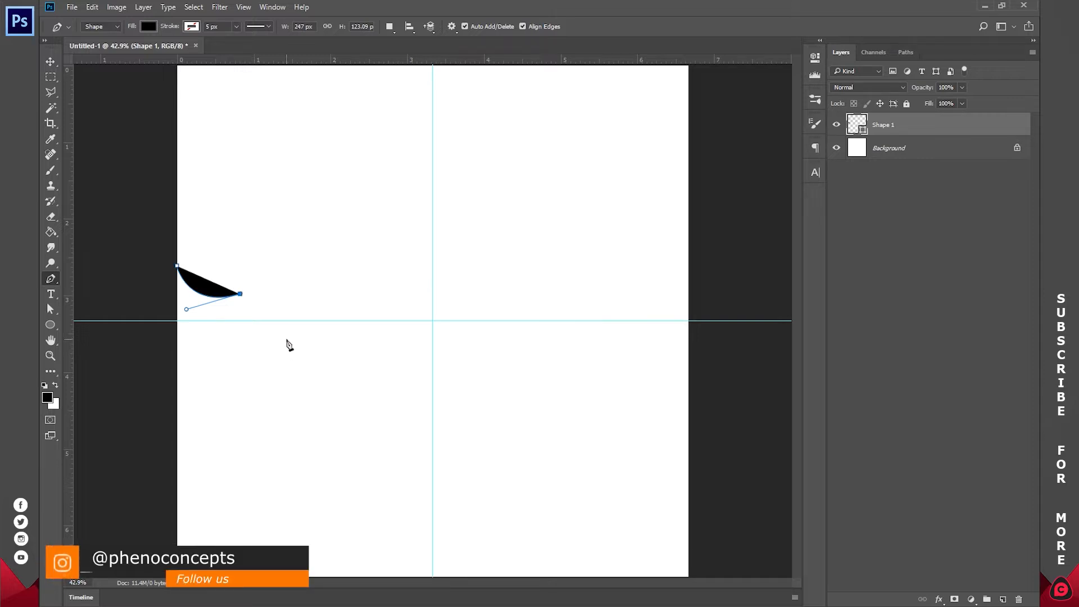
{"action": "left_click_drag", "start_coordinate": [290, 336], "coordinate": [362, 335]}
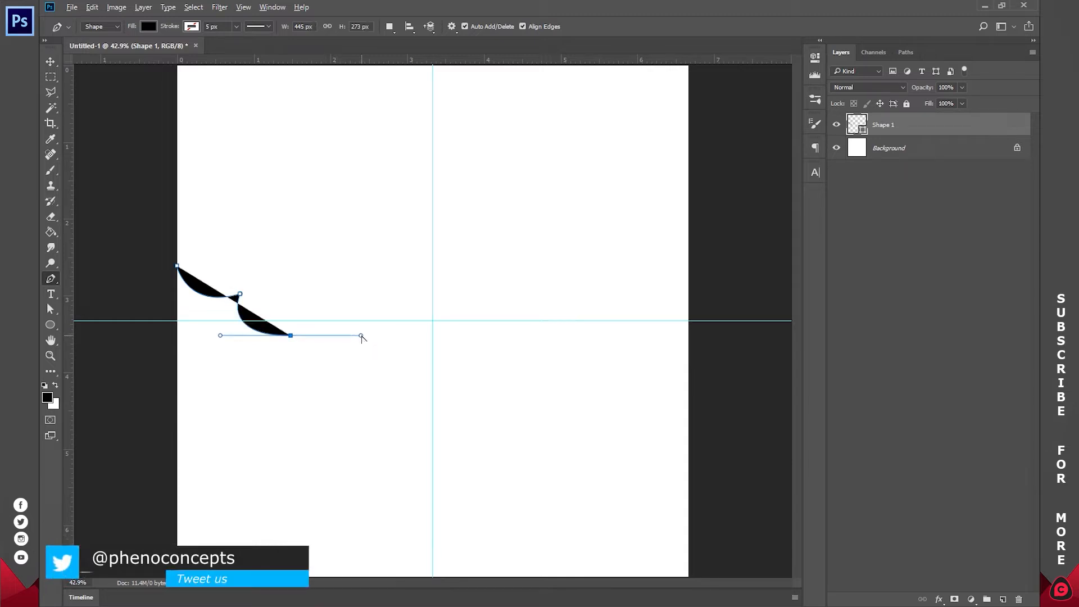
{"action": "left_click", "coordinate": [292, 336], "text": "alt"}
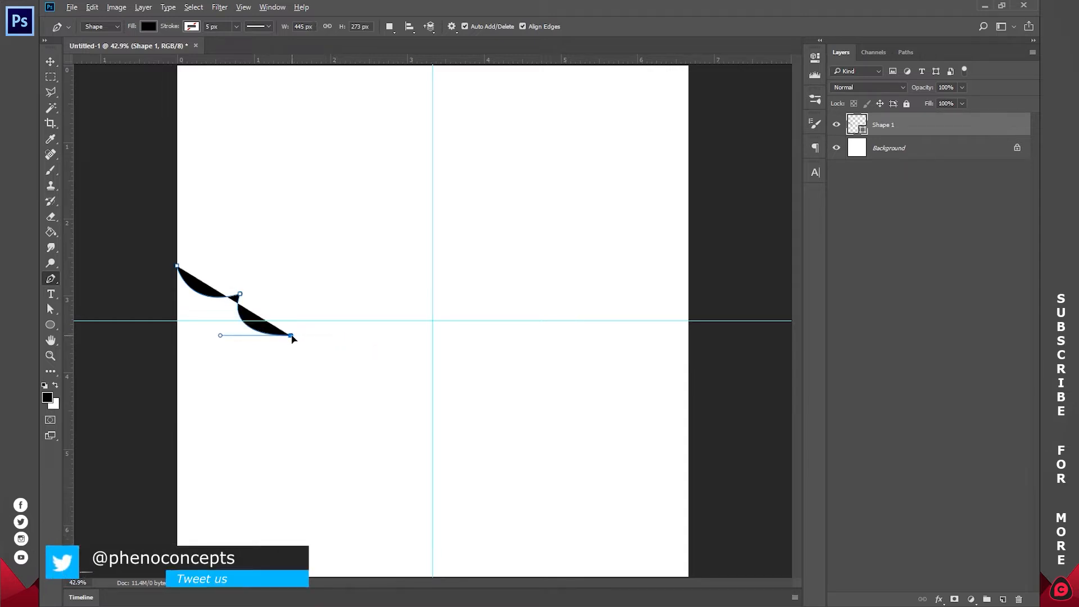
Extend the scalloped edge with one large scallop and a small curve ending on the vertical guide, about 1002 by 662 px overall.
{"action": "left_click_drag", "start_coordinate": [413, 421], "coordinate": [557, 387]}
{"action": "left_click", "coordinate": [413, 421], "text": "alt"}
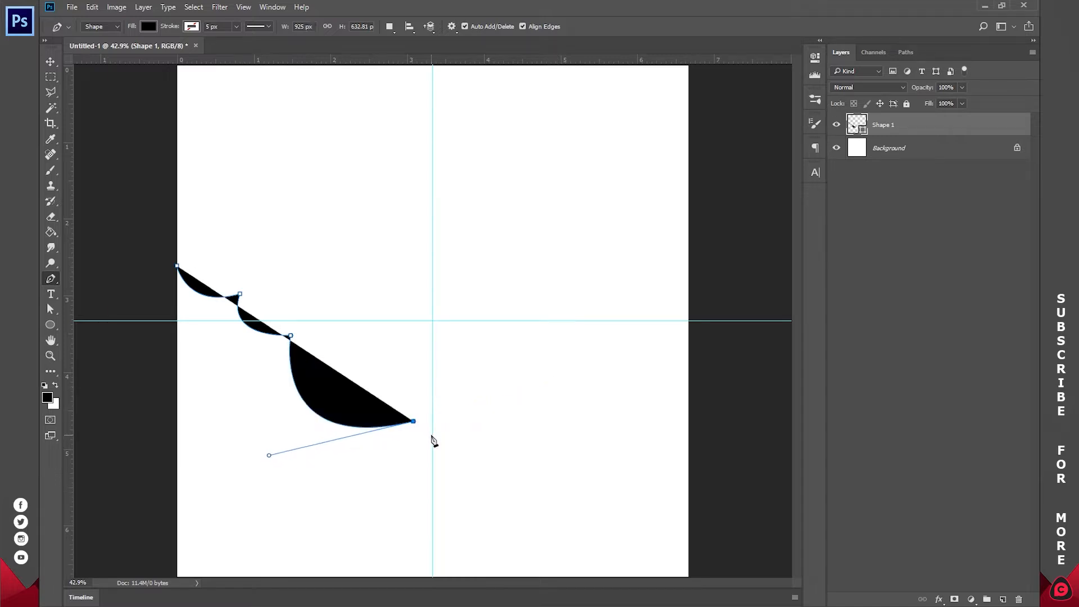
{"action": "left_click_drag", "start_coordinate": [433, 434], "coordinate": [433, 453]}
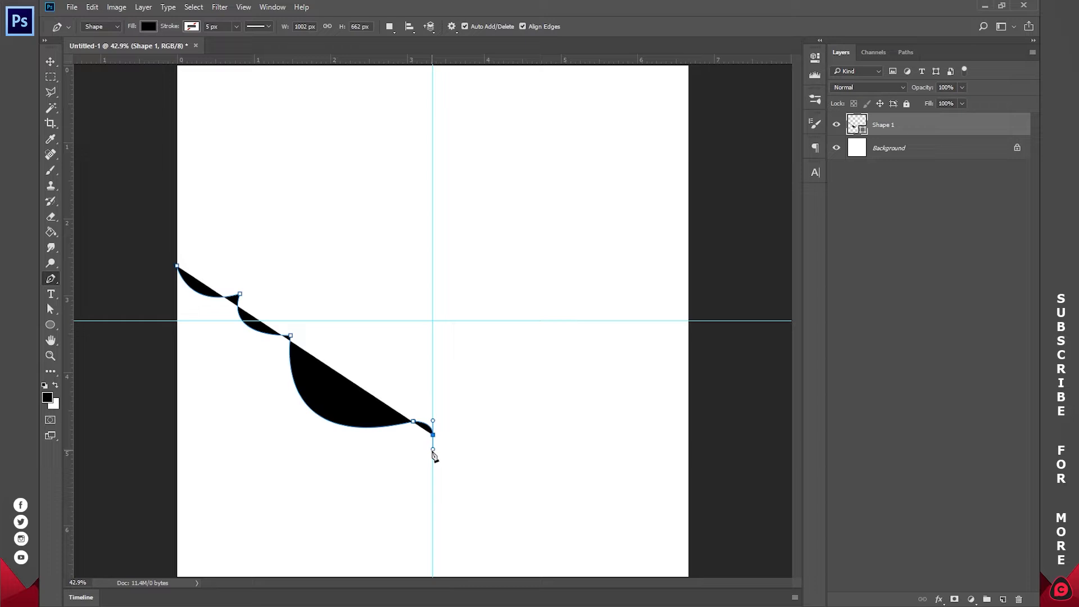
Close the shape around the lower-left corner of the canvas, just past its edges, at about 1024 by 1253 px.
{"action": "key", "text": "z"}
{"action": "key", "text": "ctrl+minus"}
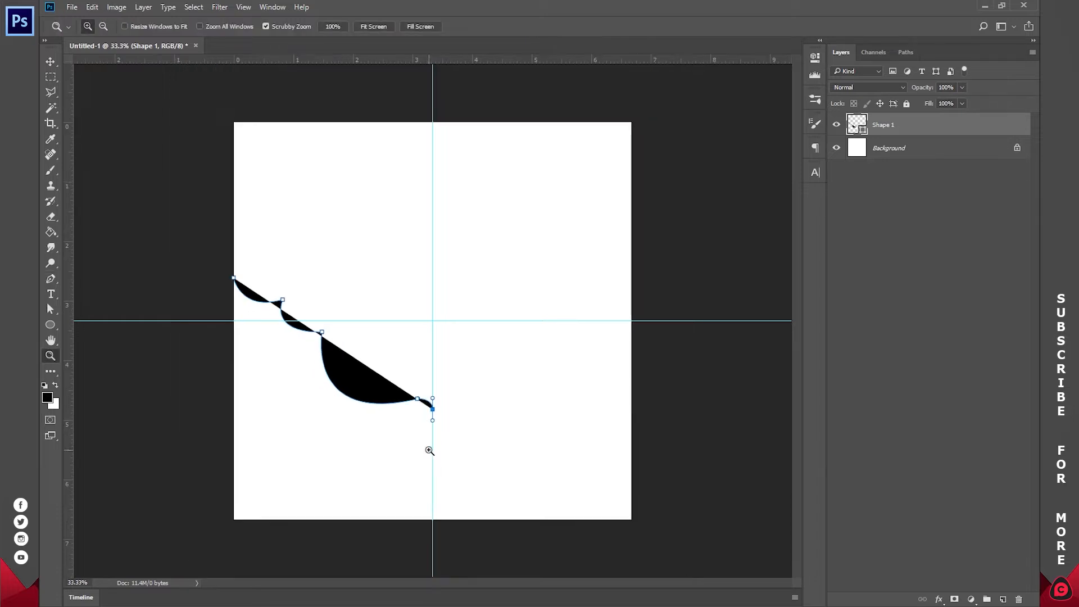
{"action": "key", "text": "p"}
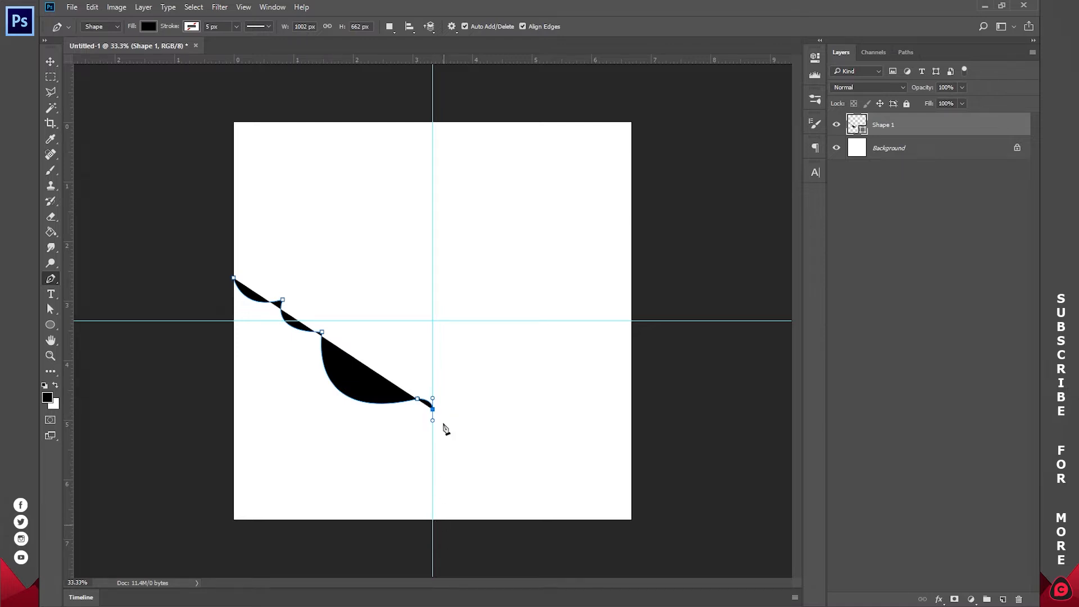
{"action": "left_click", "coordinate": [432, 527]}
{"action": "left_click", "coordinate": [229, 525]}
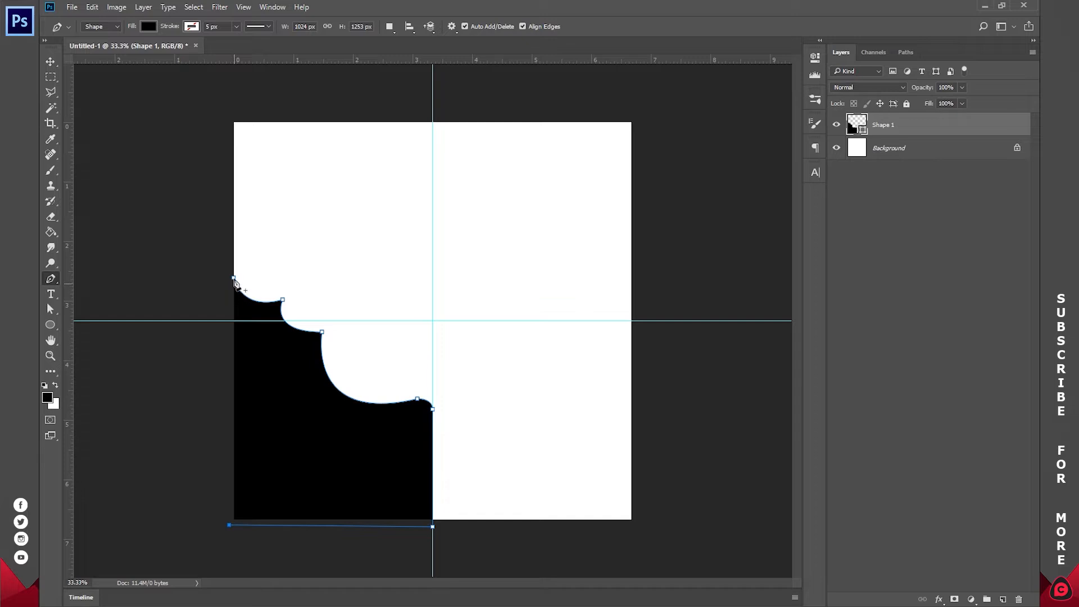
{"action": "left_click", "coordinate": [233, 278]}
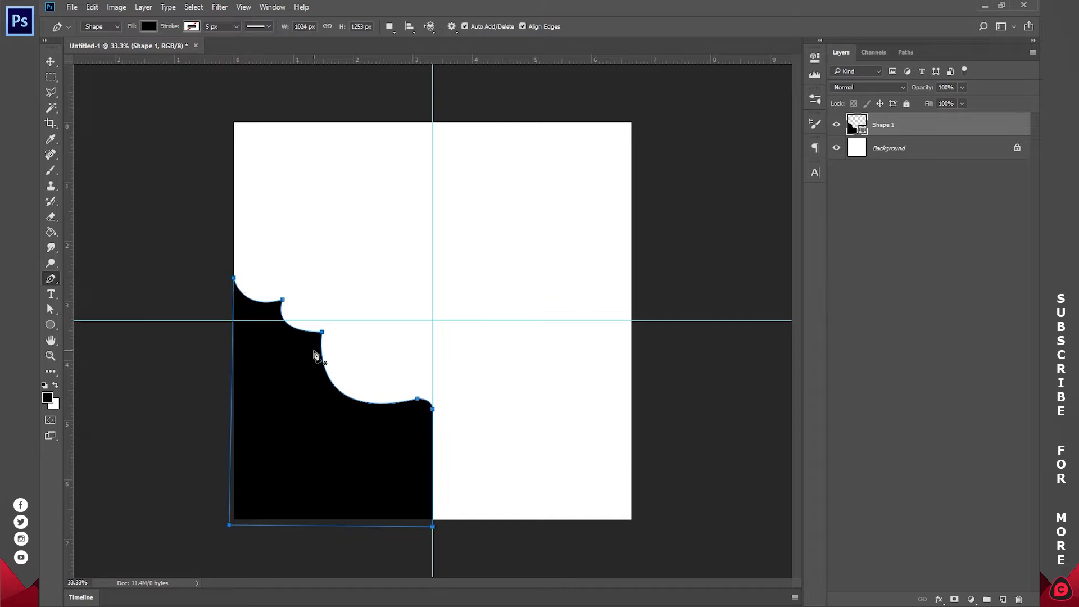
{"action": "key", "text": "Return"}
Duplicate the Shape 1 layer.
{"action": "key", "text": "z"}
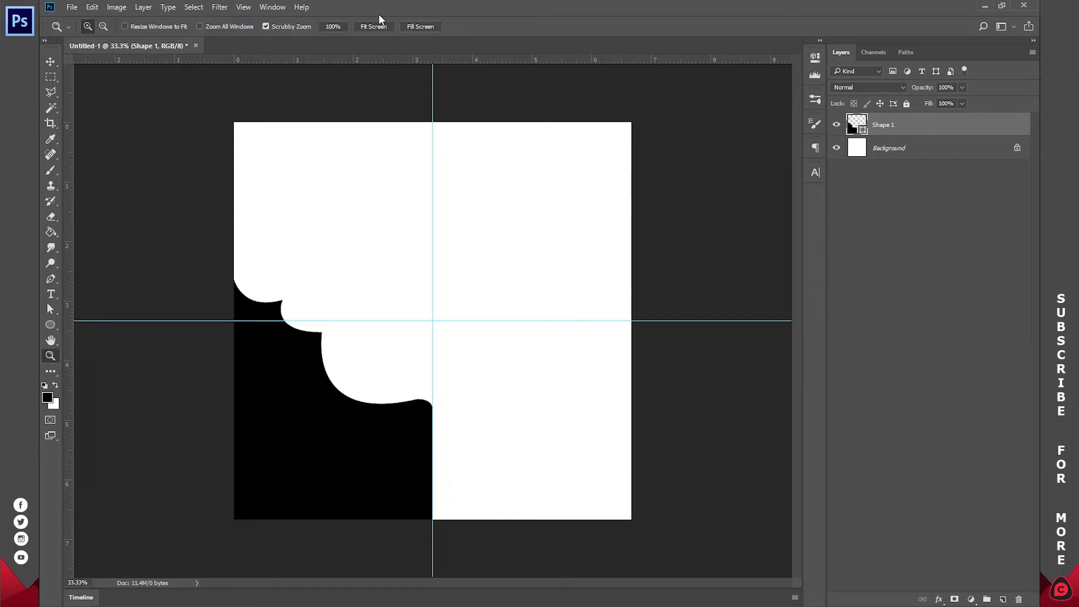
{"action": "left_click", "coordinate": [382, 28]}
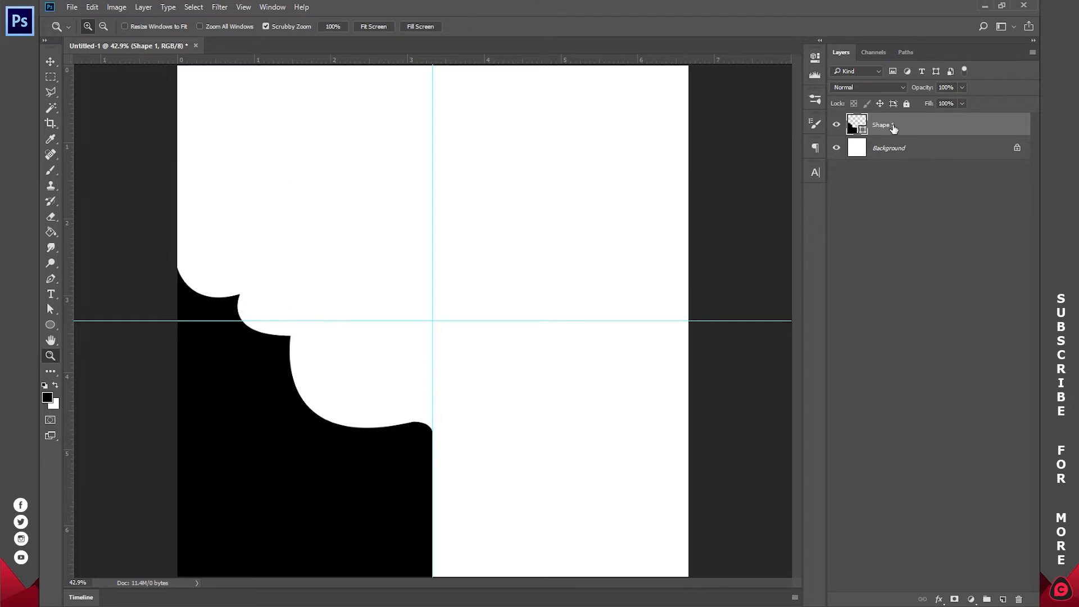
{"action": "left_click_drag", "start_coordinate": [885, 128], "coordinate": [1002, 598]}
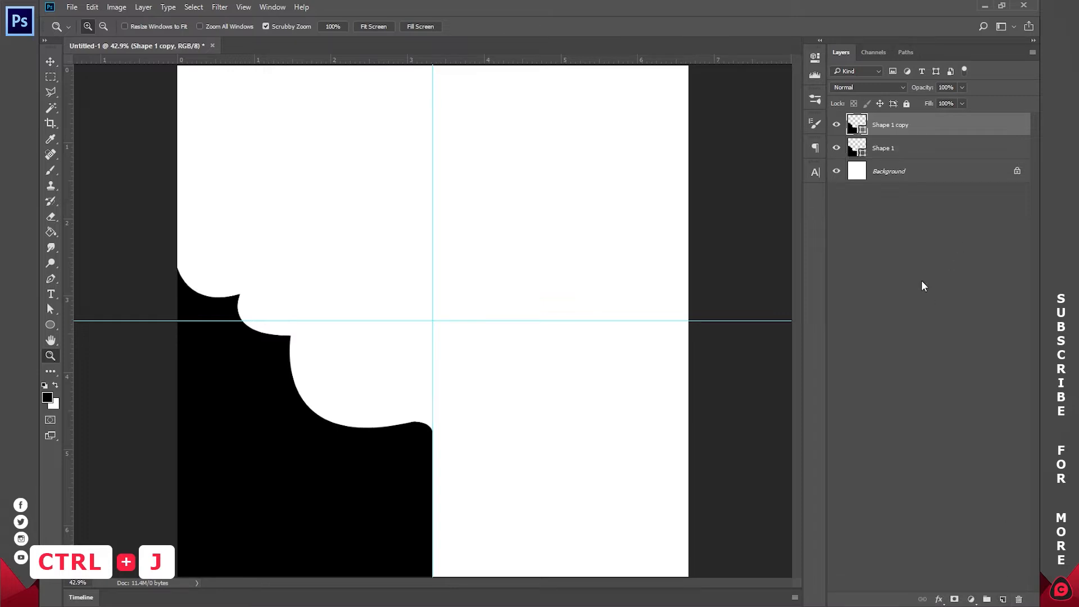
Flip the duplicated shape horizontally and move it to the right half of the canvas so it meets the original at the vertical guide.
{"action": "left_click", "coordinate": [44, 58]}
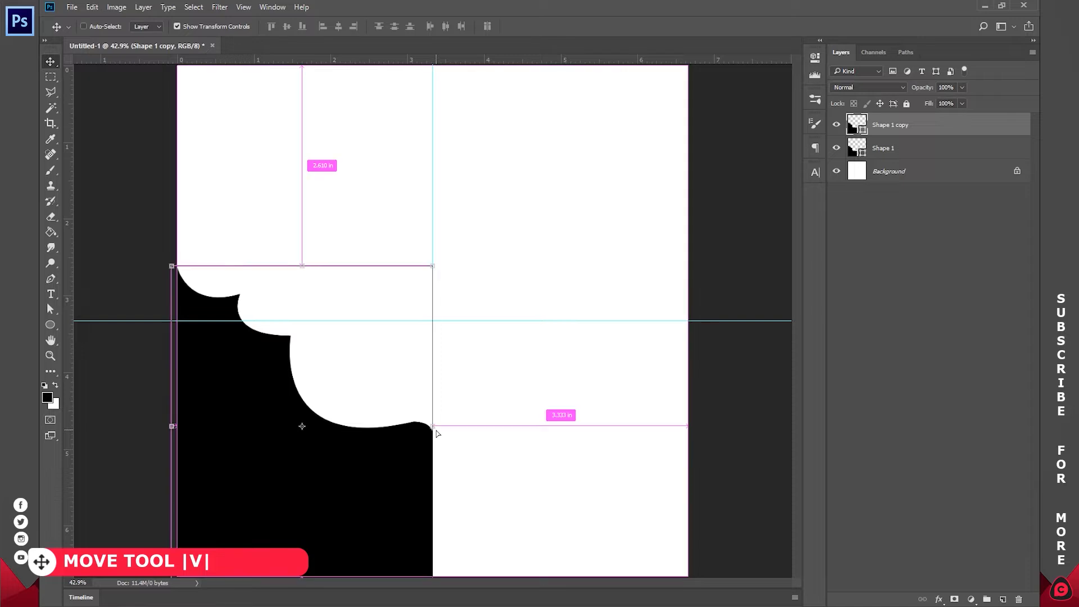
{"action": "key", "text": "ctrl+t"}
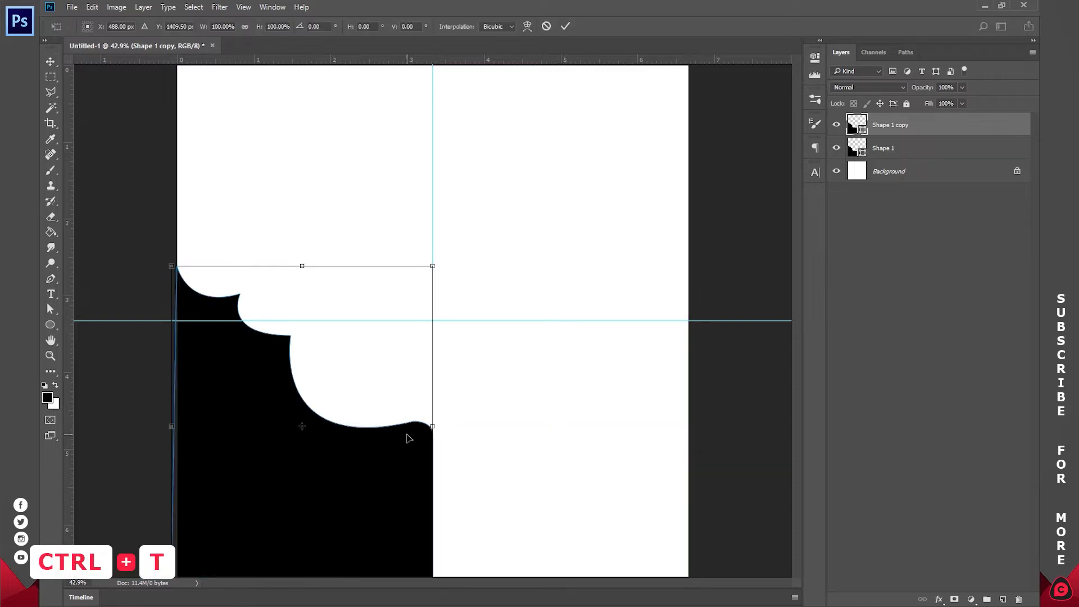
{"action": "right_click", "coordinate": [406, 434]}
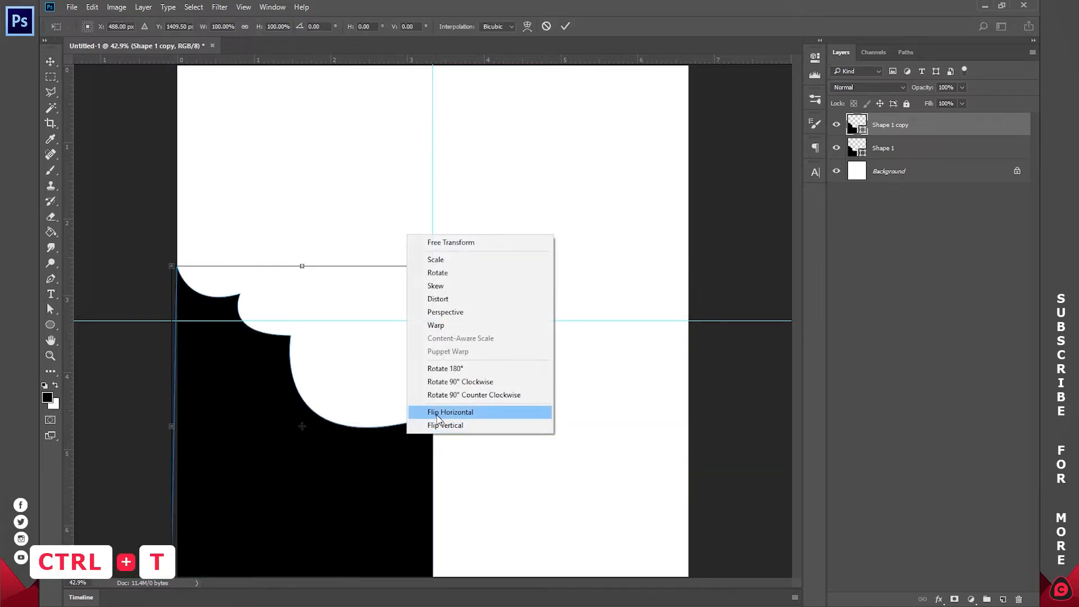
{"action": "left_click", "coordinate": [447, 413]}
{"action": "left_click_drag", "start_coordinate": [314, 472], "coordinate": [523, 474]}
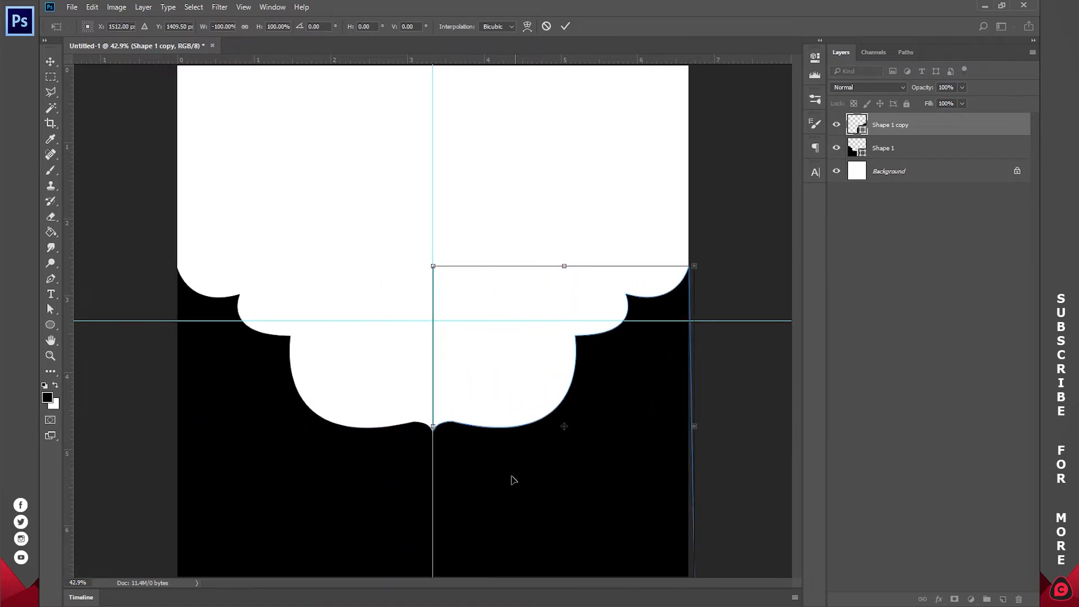
{"action": "left_click", "coordinate": [566, 26]}
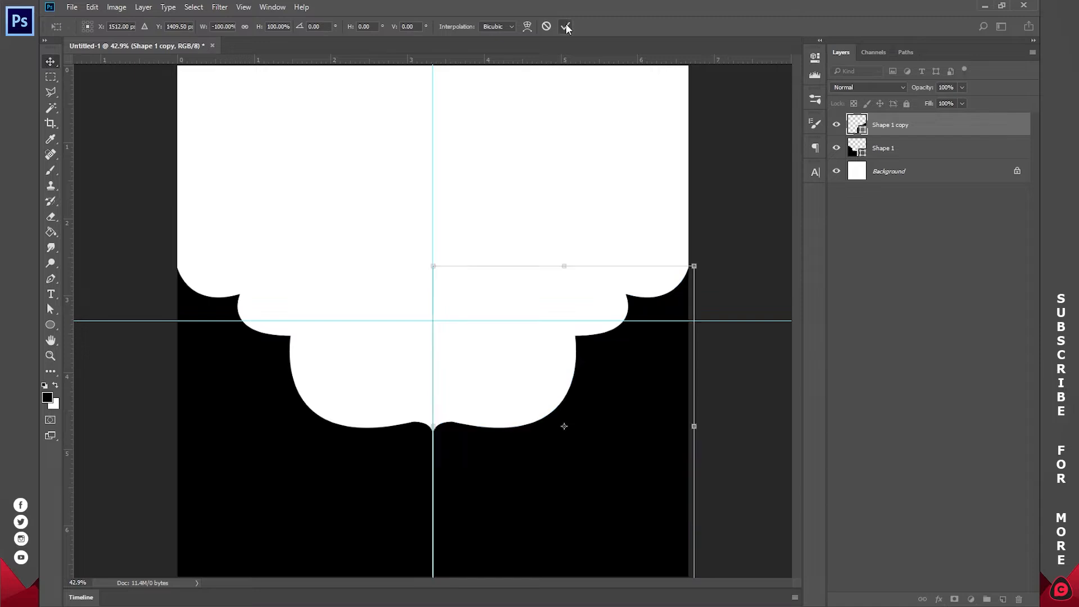
Merge the Shape 1 and Shape 1 copy layers into one shape, keeping its position on the canvas.
{"action": "left_click", "coordinate": [904, 141], "text": "ctrl"}
{"action": "right_click", "coordinate": [885, 136]}
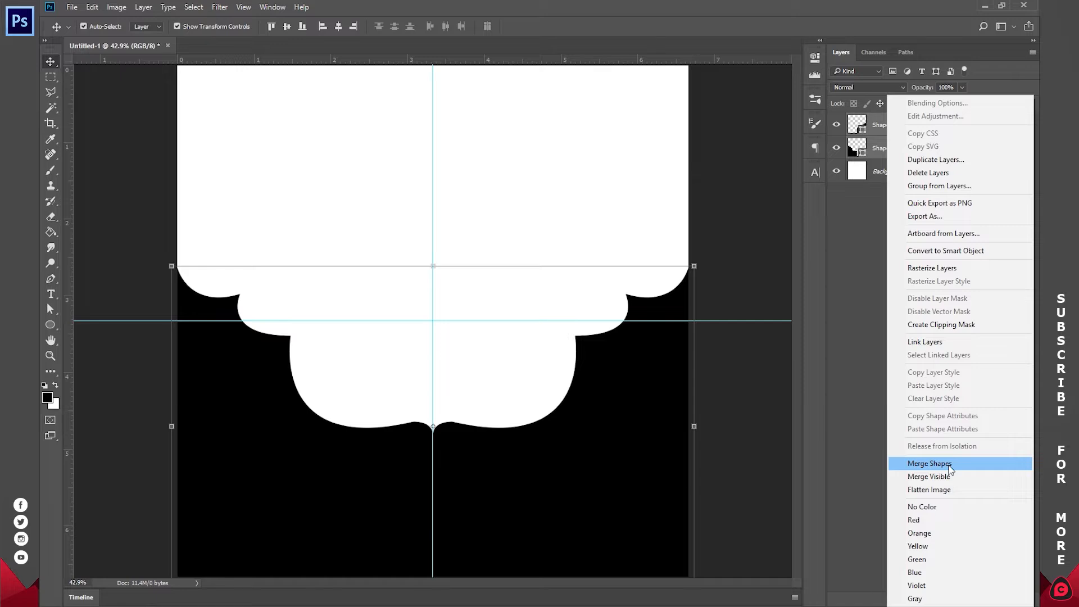
{"action": "left_click", "coordinate": [929, 464]}
{"action": "left_click_drag", "start_coordinate": [658, 429], "coordinate": [616, 413]}
{"action": "key", "text": "ctrl+z"}
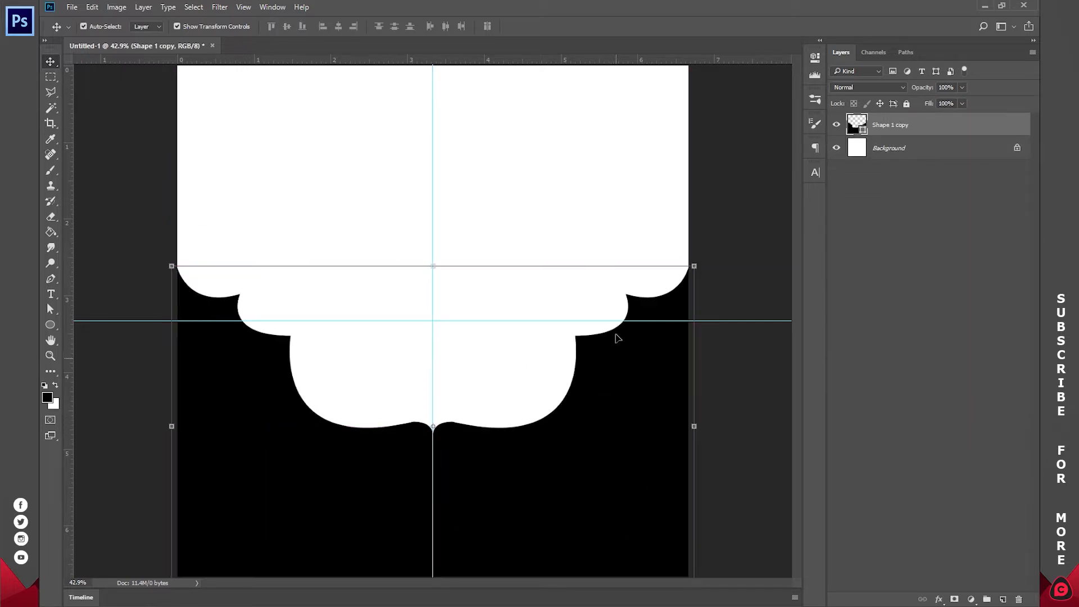
{"action": "left_click", "coordinate": [933, 247]}
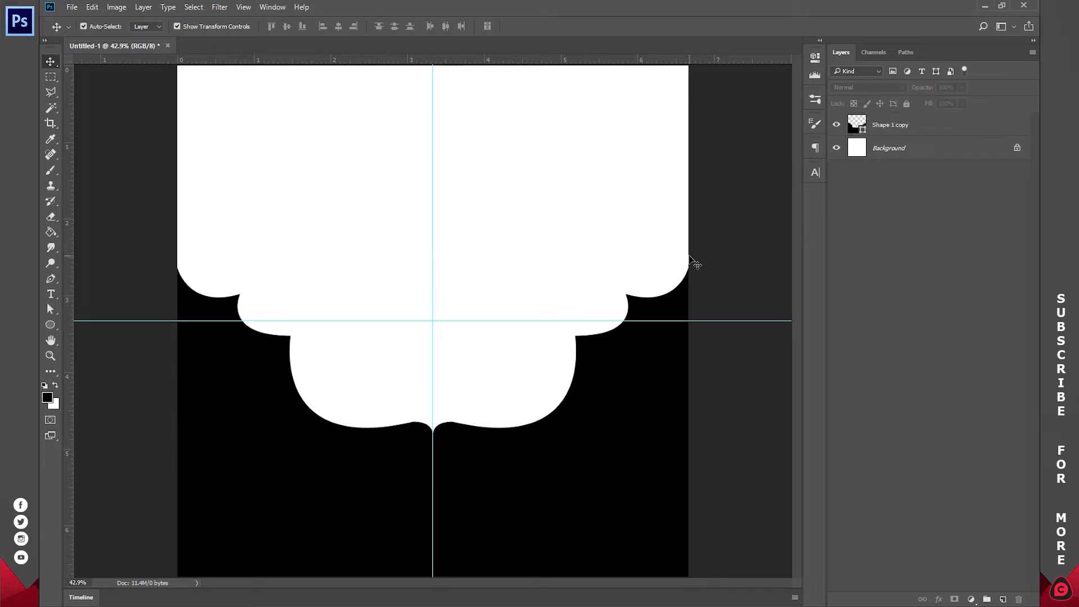
Duplicate the merged Shape 1 copy layer.
{"action": "left_click", "coordinate": [887, 127]}
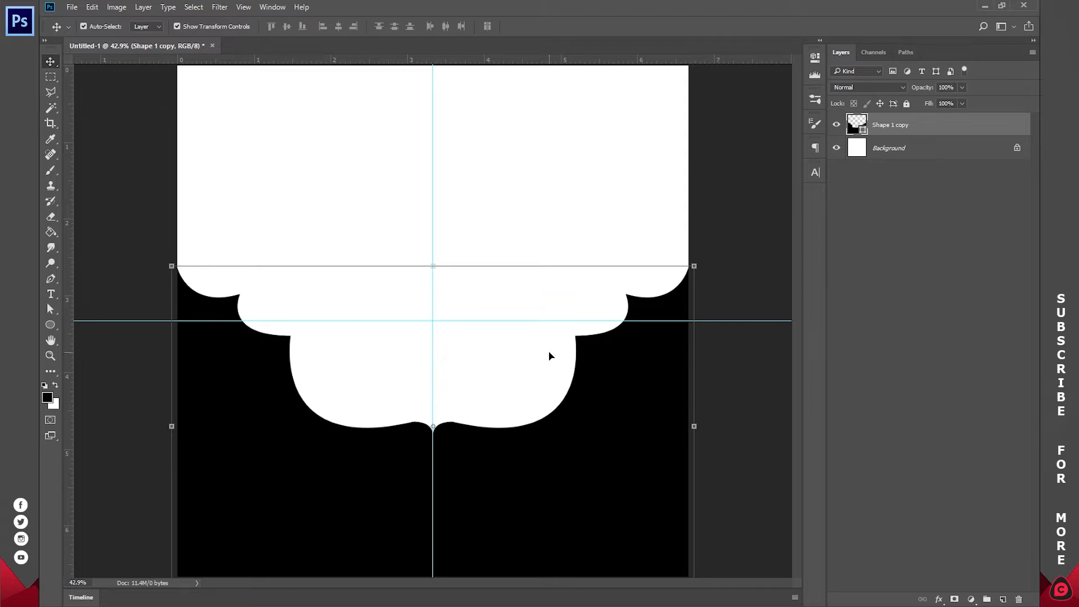
{"action": "key", "text": "ctrl+j"}
{"action": "key", "text": "ctrl+j"}
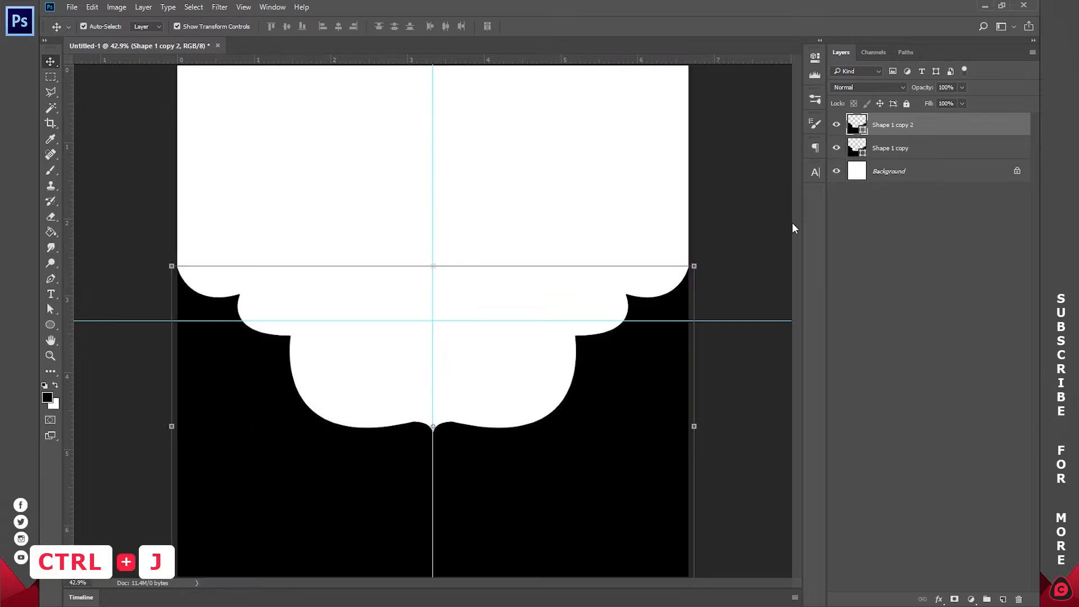
Recolor the lower scalloped shape layer, Shape 1 copy, with yellow (#fff000).
{"action": "left_click", "coordinate": [886, 148]}
{"action": "double_click", "coordinate": [853, 147]}
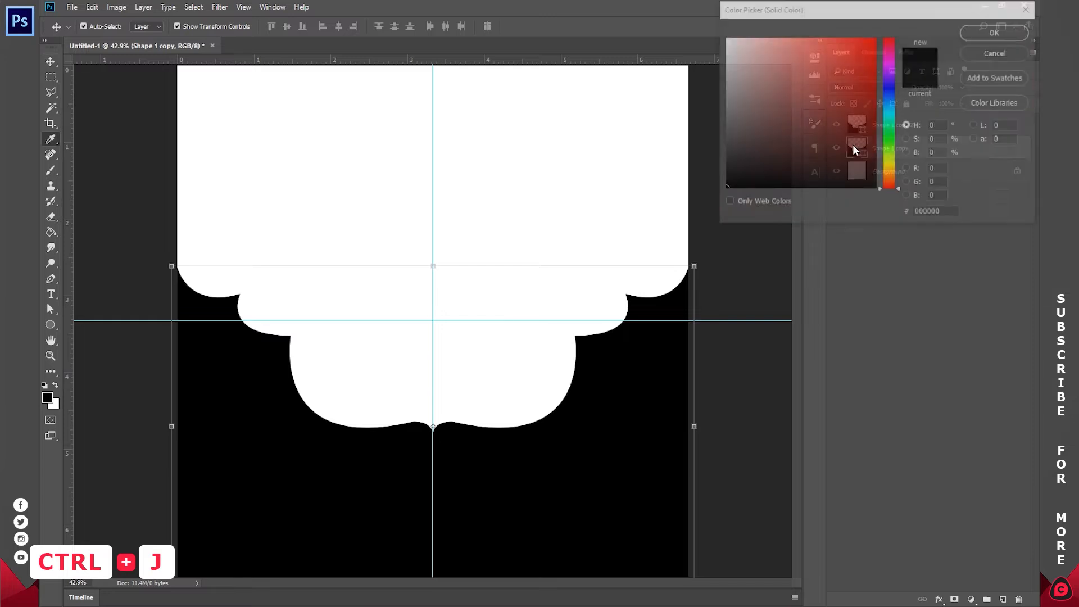
{"action": "type", "text": "ff0000"}
{"action": "left_click_drag", "start_coordinate": [895, 171], "coordinate": [891, 165]}
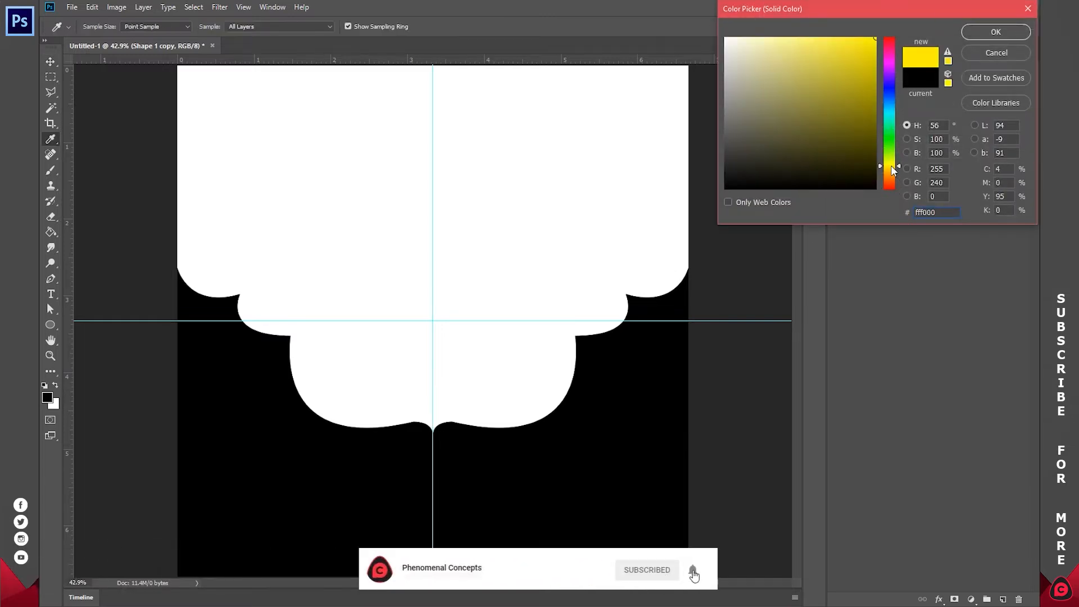
{"action": "left_click", "coordinate": [997, 32]}
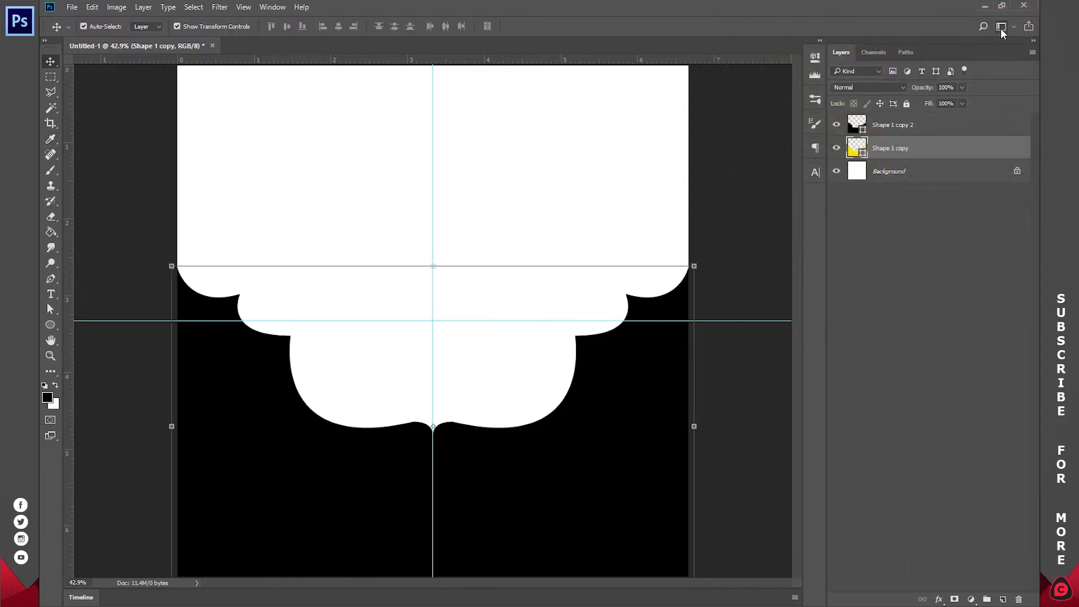
Nudge the yellow shape up so it edges the black shape as a thin border, and scale it down slightly to match the canvas width.
{"action": "key", "text": "Up"}
{"action": "key", "text": "Up"}
{"action": "key", "text": "Up"}
{"action": "key", "text": "Up"}
{"action": "key", "text": "Up"}
{"action": "key", "text": "Up"}
{"action": "key", "text": "Up"}
{"action": "key", "text": "Up"}
{"action": "key", "text": "Up"}
{"action": "key", "text": "Up"}
{"action": "key", "text": "Up"}
{"action": "key", "text": "Up"}
{"action": "key", "text": "Up"}
{"action": "key", "text": "Up"}
{"action": "key", "text": "Up"}
{"action": "key", "text": "Up"}
{"action": "key", "text": "Up"}
{"action": "key", "text": "Up"}
{"action": "key", "text": "Up"}
{"action": "key", "text": "Up"}
{"action": "key", "text": "Up"}
{"action": "key", "text": "Up"}
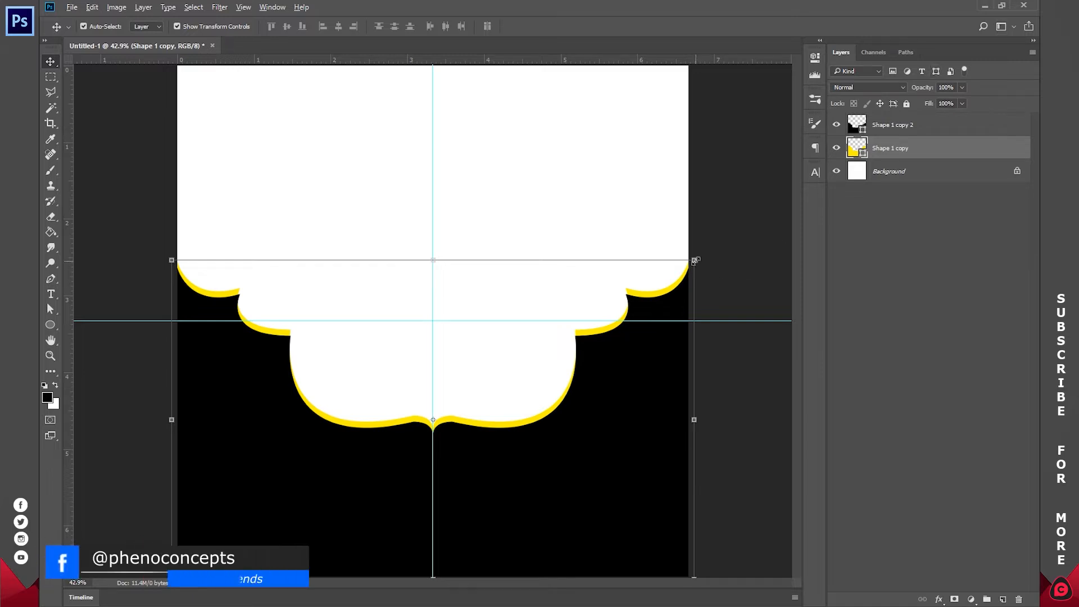
{"action": "left_click_drag", "start_coordinate": [695, 260], "coordinate": [689, 263]}
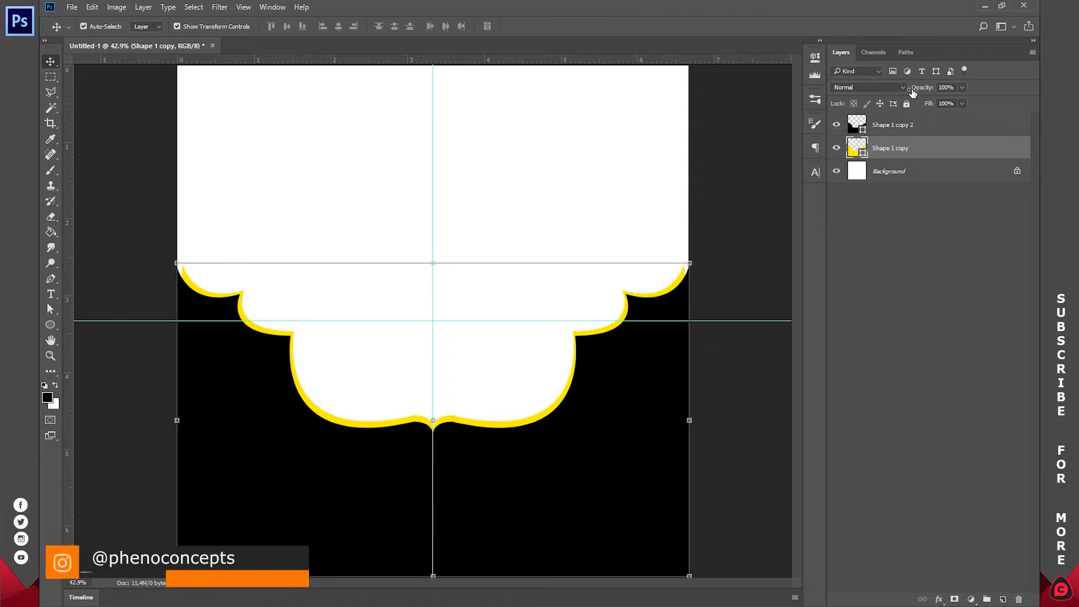
Scale the Shape 1 copy and Shape 1 copy 2 layers together to about 103.17% so they extend past the canvas sides.
{"action": "left_click", "coordinate": [905, 125], "text": "shift"}
{"action": "left_click_drag", "start_coordinate": [694, 263], "coordinate": [705, 257]}
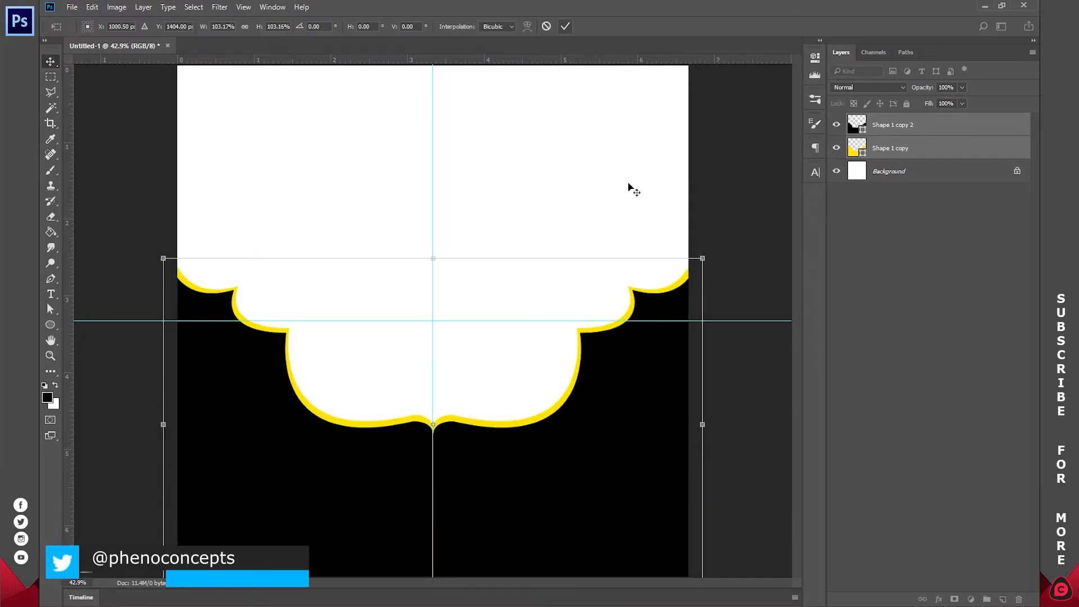
{"action": "key", "text": "Return"}
{"action": "key", "text": "z"}
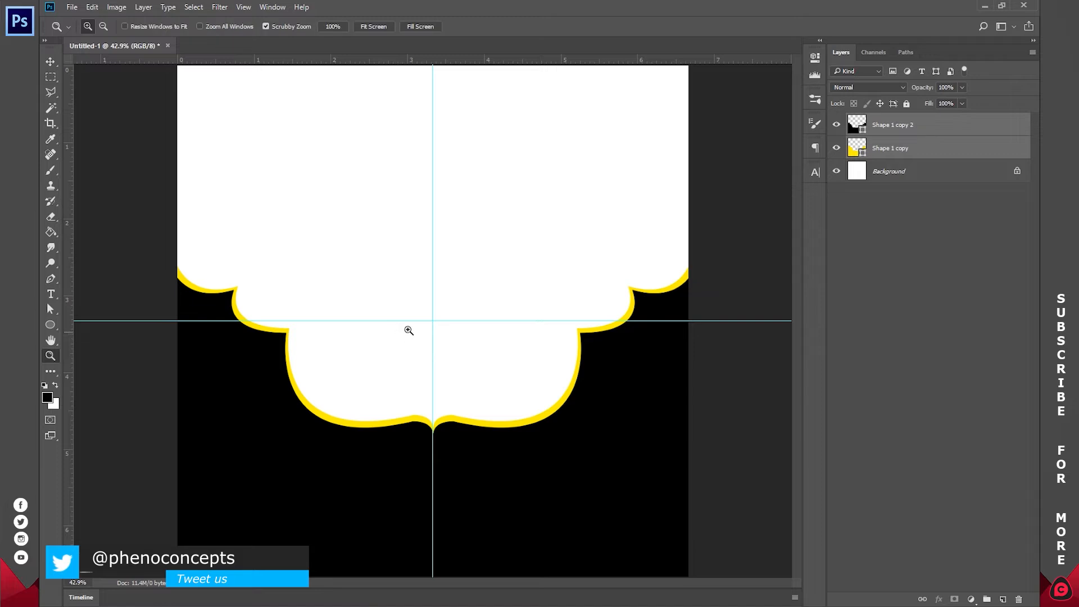
{"action": "left_click", "coordinate": [895, 309]}
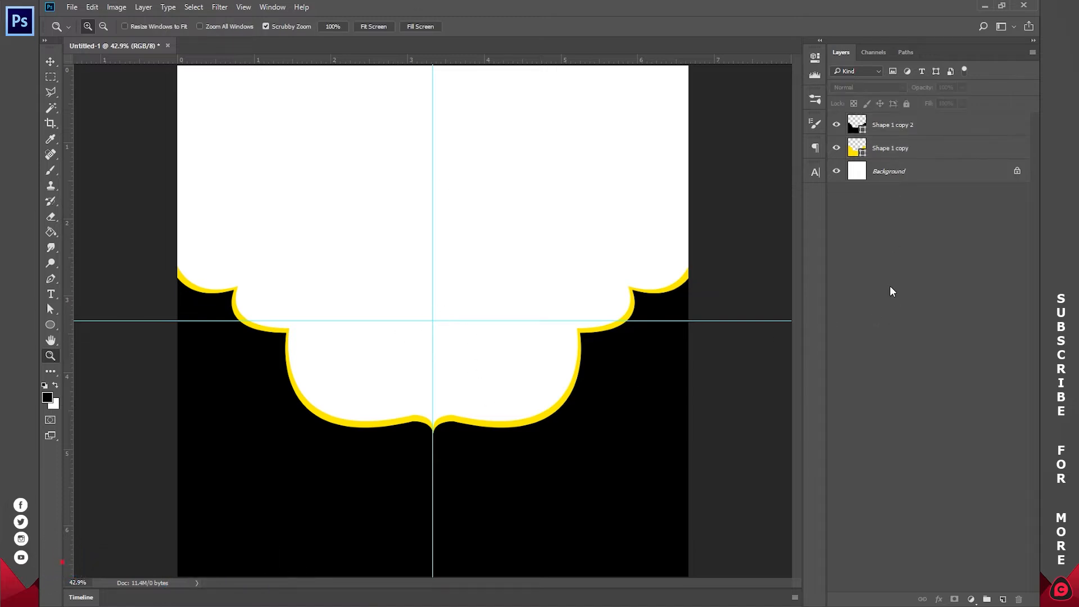
{"action": "key", "text": "v"}
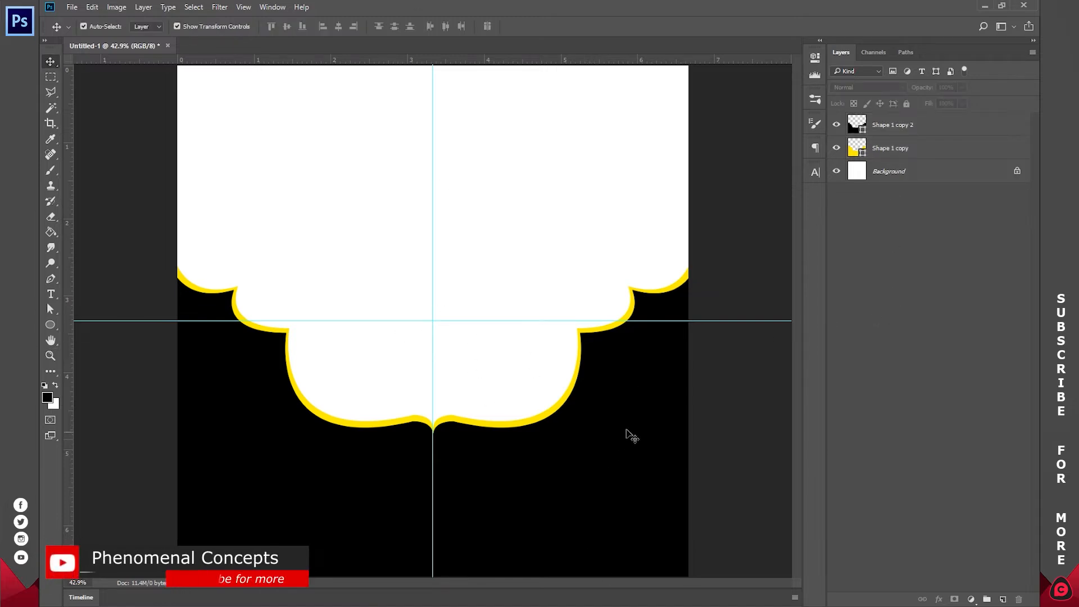
Recolor the black scalloped shape, Shape 1 copy 2, with white (#ffffff).
{"action": "left_click", "coordinate": [636, 351]}
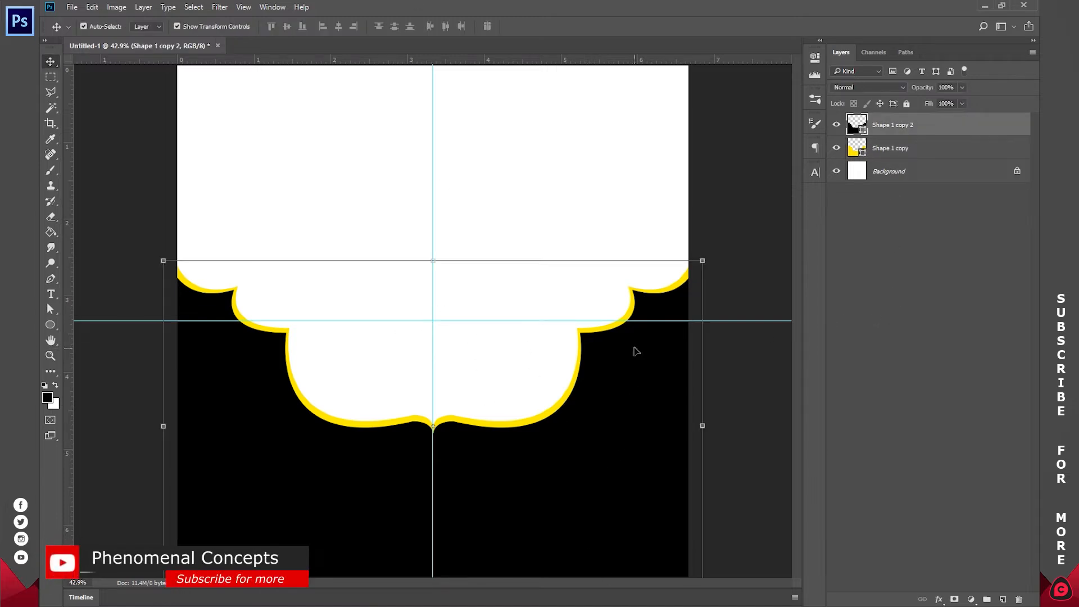
{"action": "double_click", "coordinate": [856, 122]}
{"action": "left_click", "coordinate": [725, 38]}
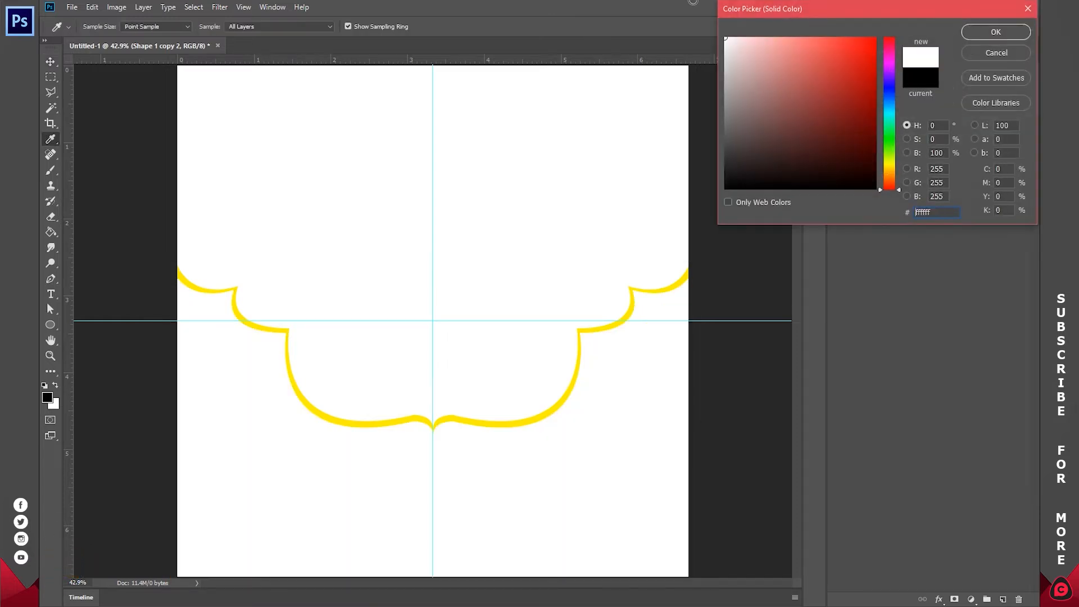
{"action": "left_click", "coordinate": [987, 36]}
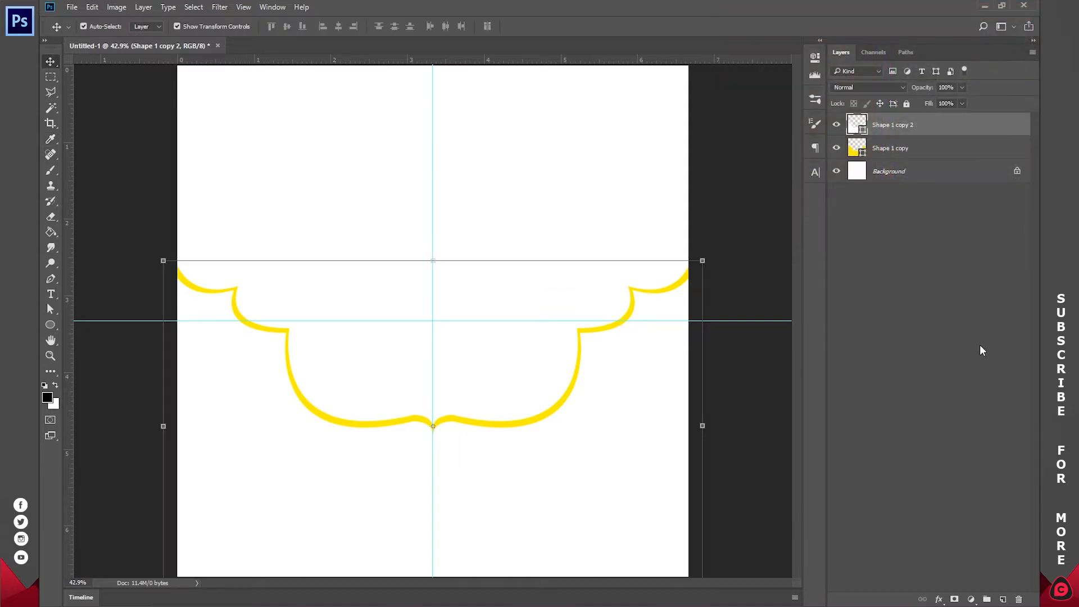
Group the Shape 1 copy and Shape 1 copy 2 layers and name the group BORDERS.
{"action": "left_click", "coordinate": [897, 189]}
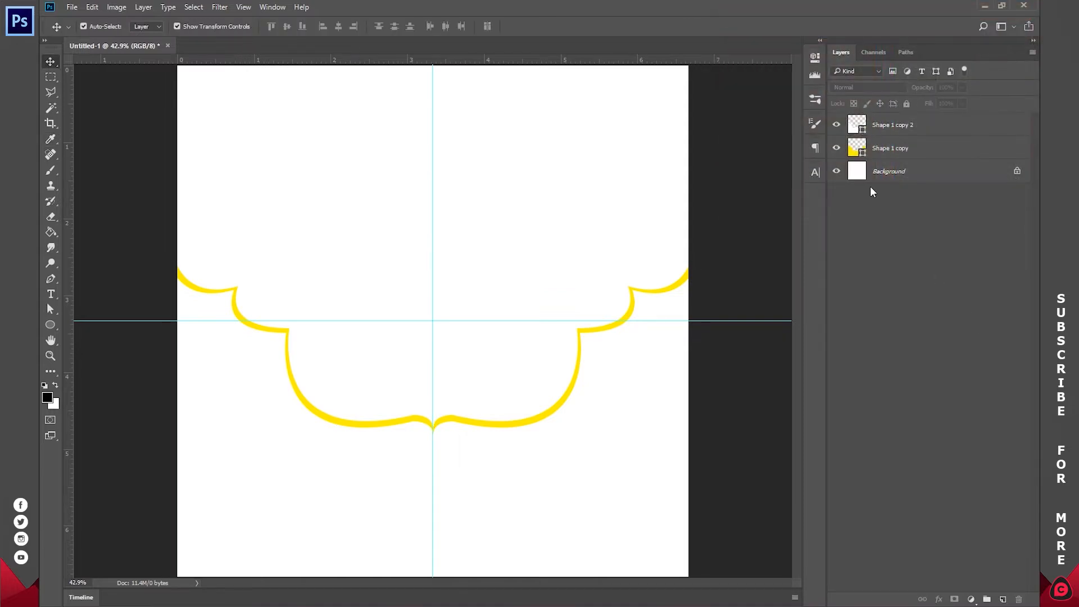
{"action": "left_click", "coordinate": [906, 174]}
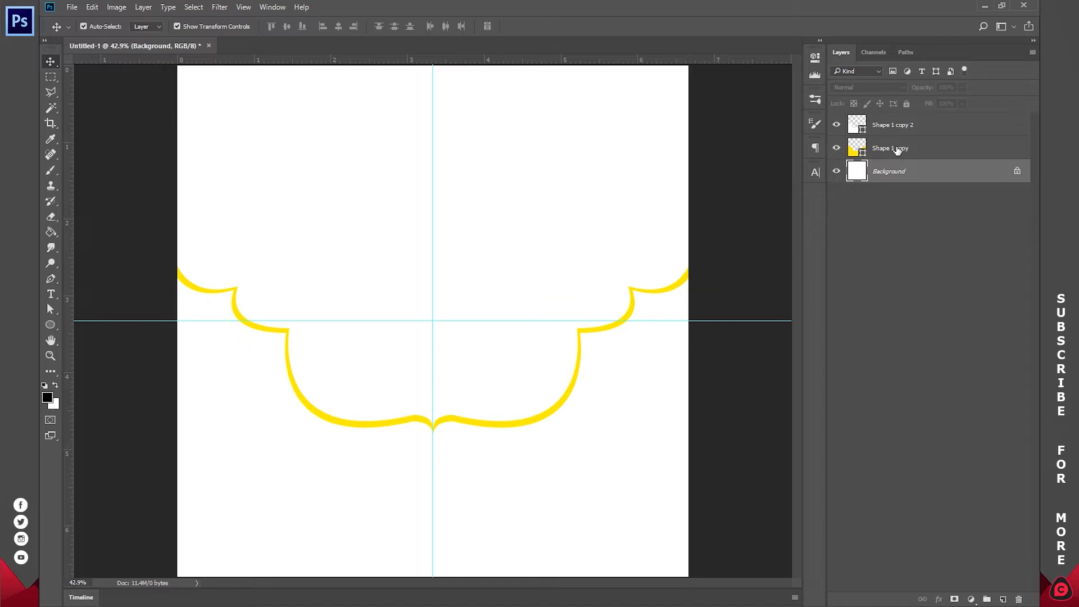
{"action": "left_click", "coordinate": [897, 150]}
{"action": "left_click", "coordinate": [891, 129], "text": "shift"}
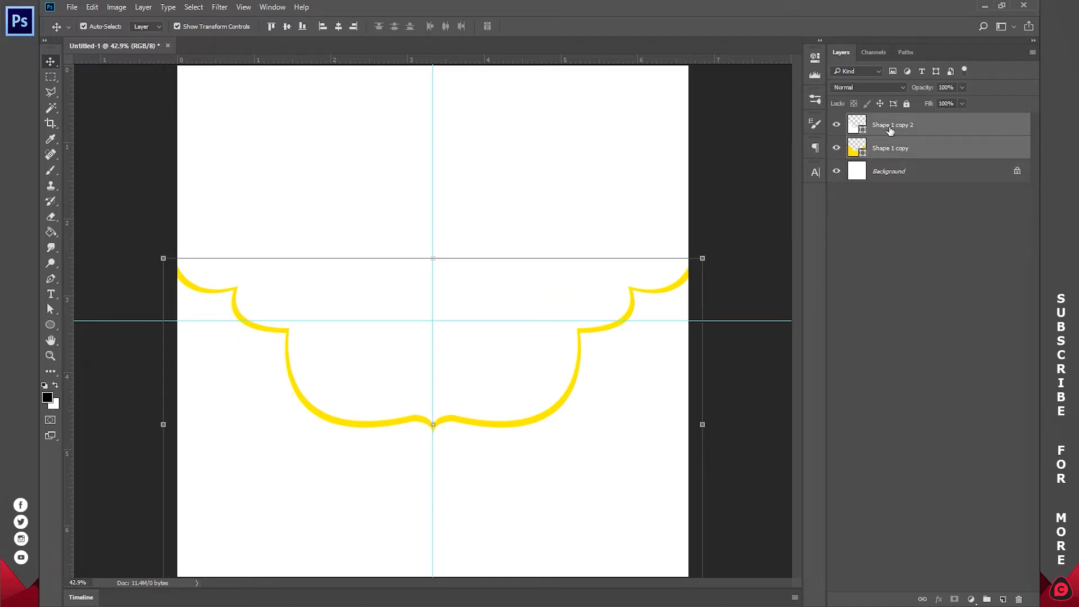
{"action": "key", "text": "ctrl+g"}
{"action": "double_click", "coordinate": [882, 121]}
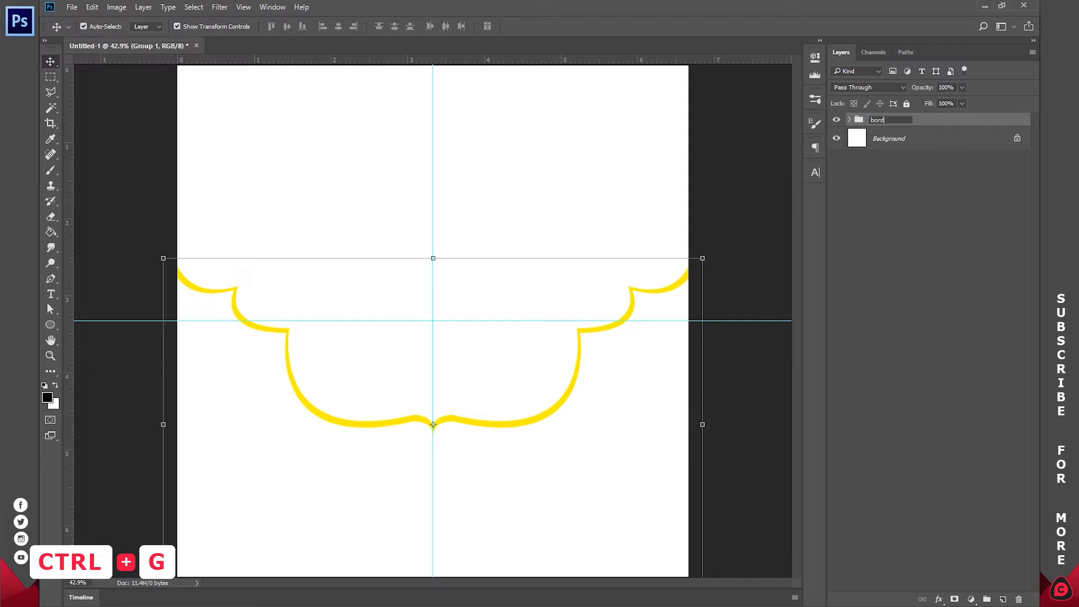
{"action": "type", "text": "BORDERS"}
{"action": "key", "text": "Return"}
Add an empty layer above the Background and create a gradient fill layer using the Foreground to Background preset.
{"action": "left_click", "coordinate": [900, 187]}
{"action": "left_click", "coordinate": [884, 137]}
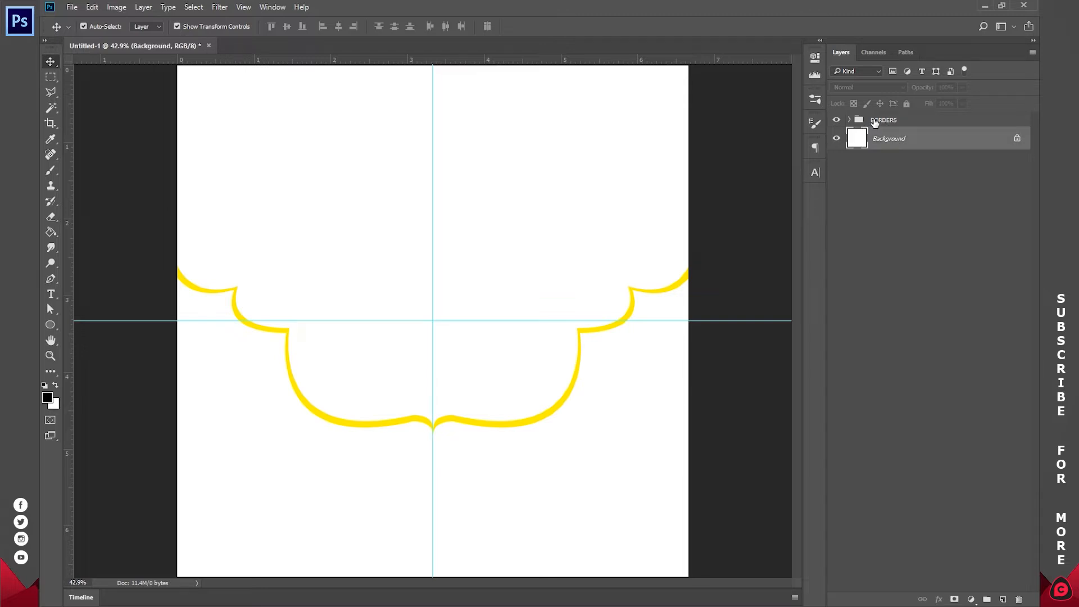
{"action": "left_click", "coordinate": [1002, 599]}
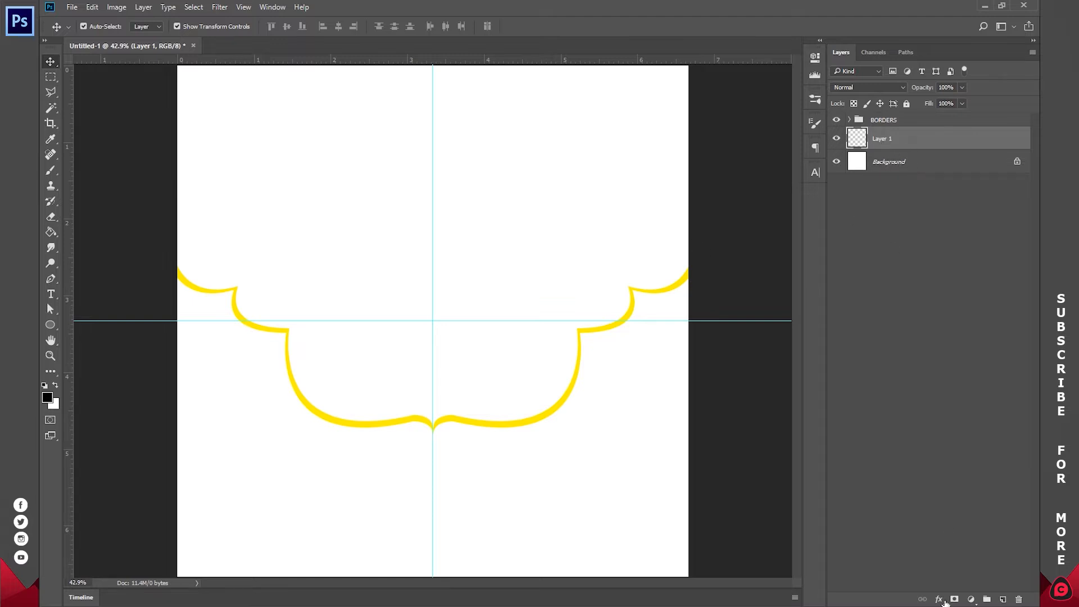
{"action": "left_click", "coordinate": [971, 600]}
{"action": "left_click", "coordinate": [972, 356]}
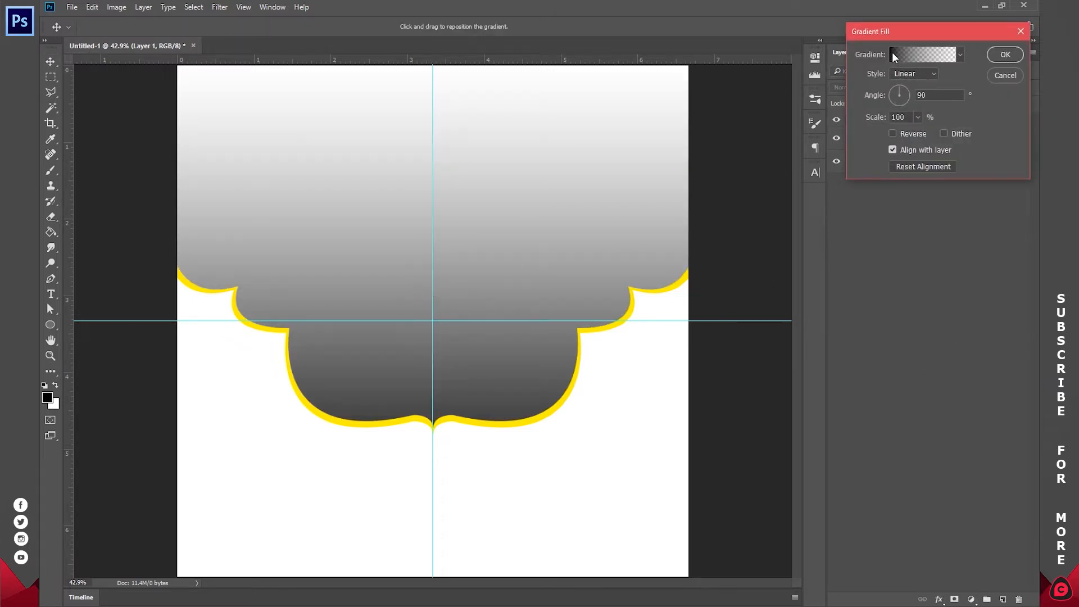
{"action": "left_click", "coordinate": [894, 54]}
{"action": "left_click", "coordinate": [791, 59]}
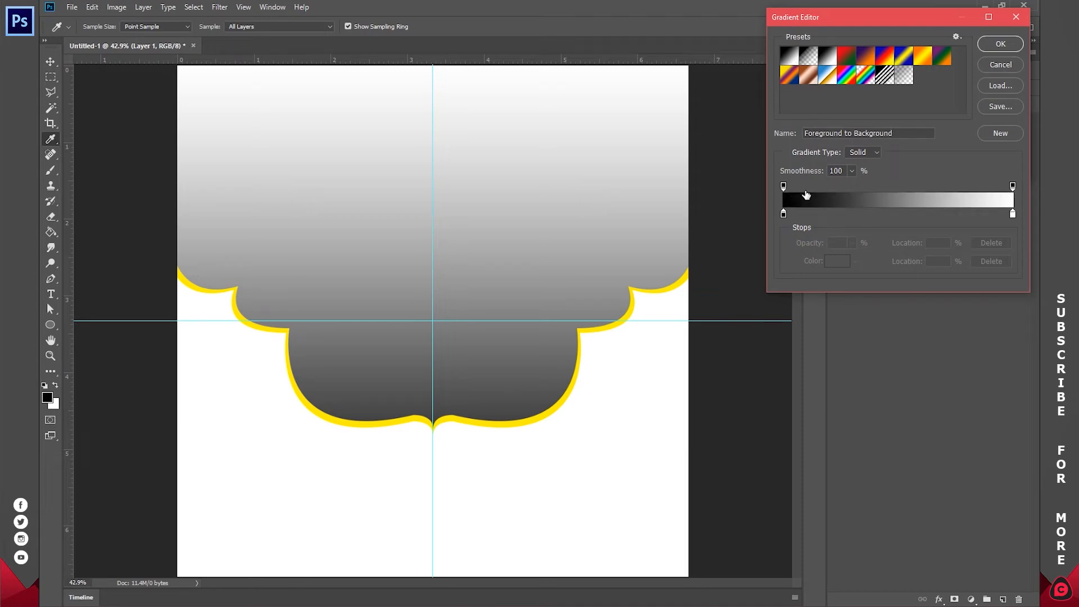
Set the gradient's starting color stop to medium blue (#0f68ba).
{"action": "left_click", "coordinate": [783, 215]}
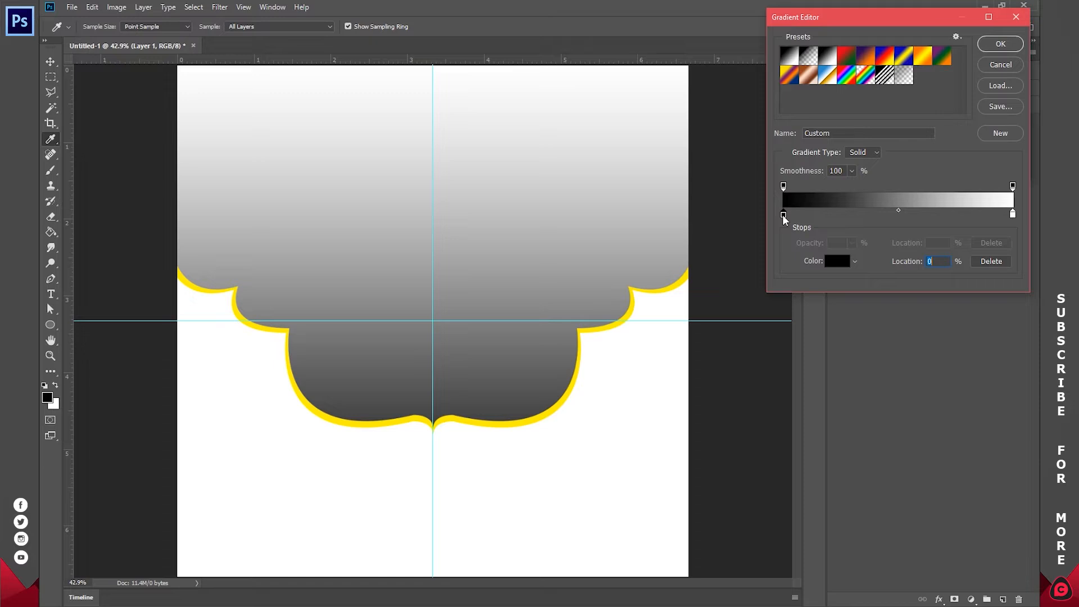
{"action": "left_click", "coordinate": [838, 261]}
{"action": "left_click", "coordinate": [861, 88]}
{"action": "left_click_drag", "start_coordinate": [888, 87], "coordinate": [865, 78]}
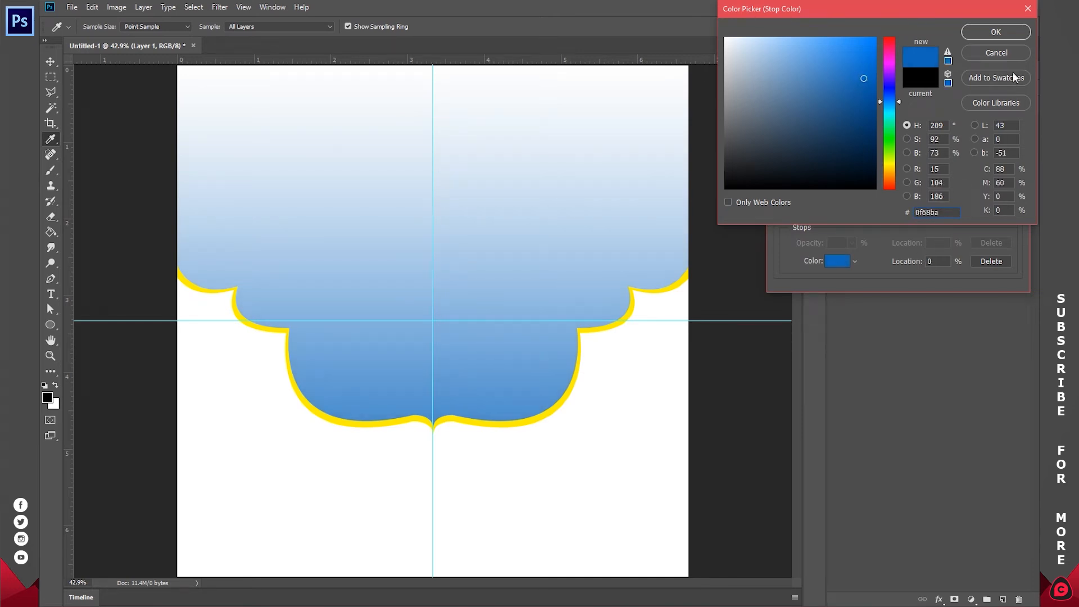
{"action": "left_click", "coordinate": [996, 33]}
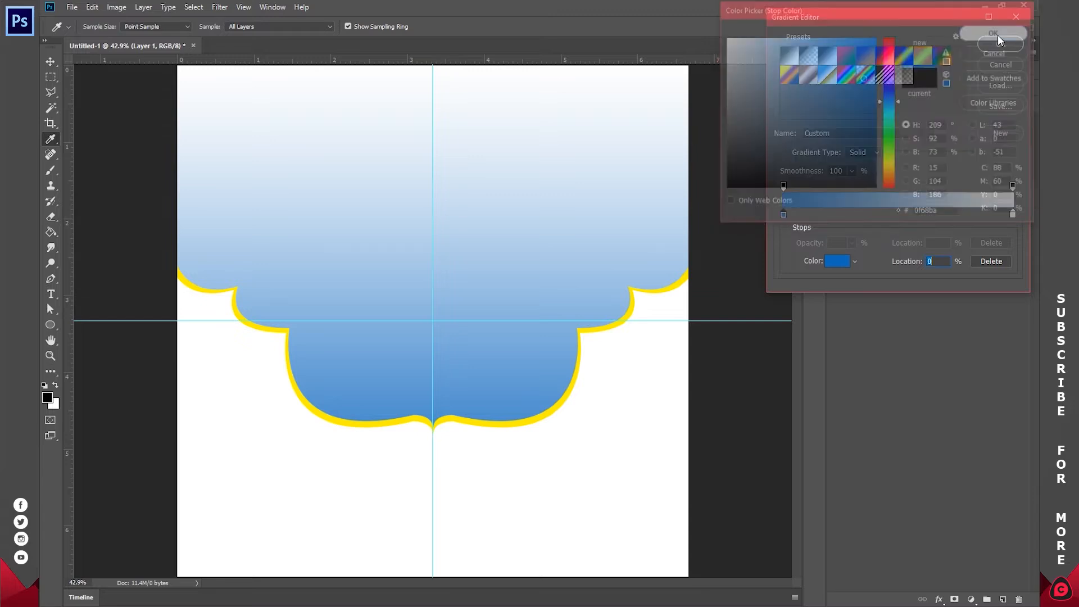
Set the gradient's end color stop to light blue (#6cbfff) and accept the edited gradient.
{"action": "left_click", "coordinate": [1012, 214]}
{"action": "double_click", "coordinate": [1013, 215]}
{"action": "left_click", "coordinate": [838, 42]}
{"action": "left_click_drag", "start_coordinate": [889, 108], "coordinate": [890, 103]}
{"action": "left_click", "coordinate": [813, 37]}
{"action": "left_click", "coordinate": [891, 107]}
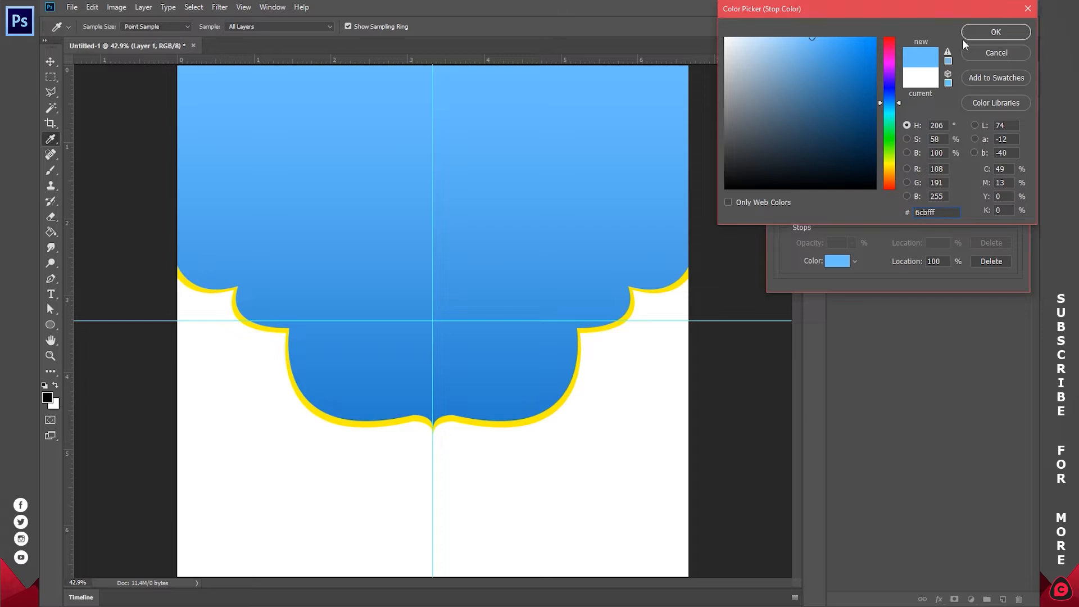
{"action": "left_click", "coordinate": [983, 32]}
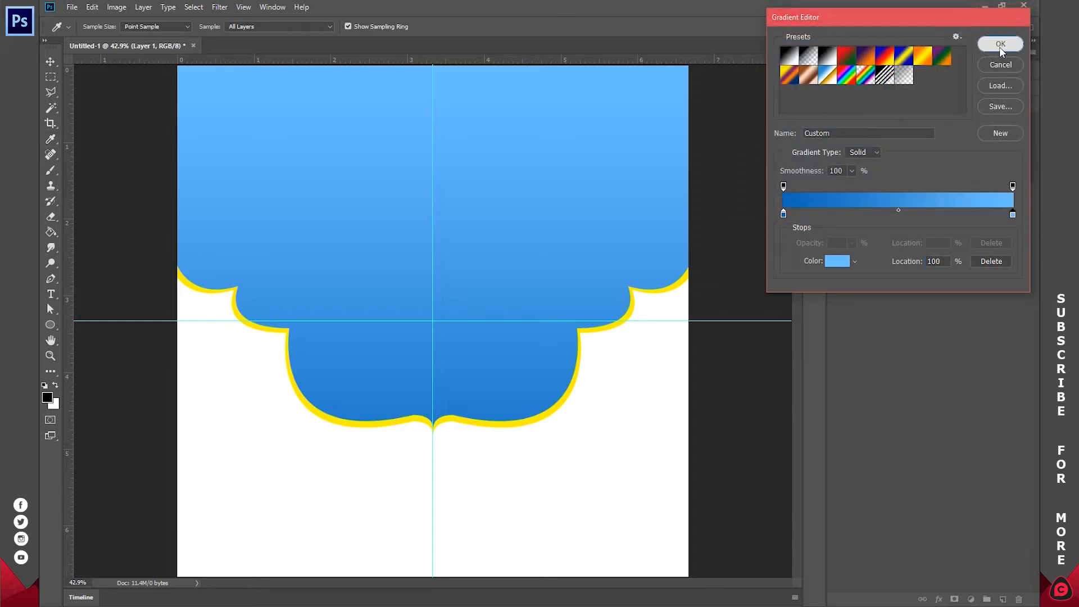
{"action": "left_click", "coordinate": [998, 45]}
Make the gradient fill radial and reversed, and center its light area on the blue background above the scalloped border.
{"action": "mouse_move", "coordinate": [470, 135]}
{"action": "left_mouse_down"}
{"action": "mouse_move", "coordinate": [460, 208]}
{"action": "mouse_move", "coordinate": [460, 186]}
{"action": "left_mouse_up"}
{"action": "left_click", "coordinate": [902, 76]}
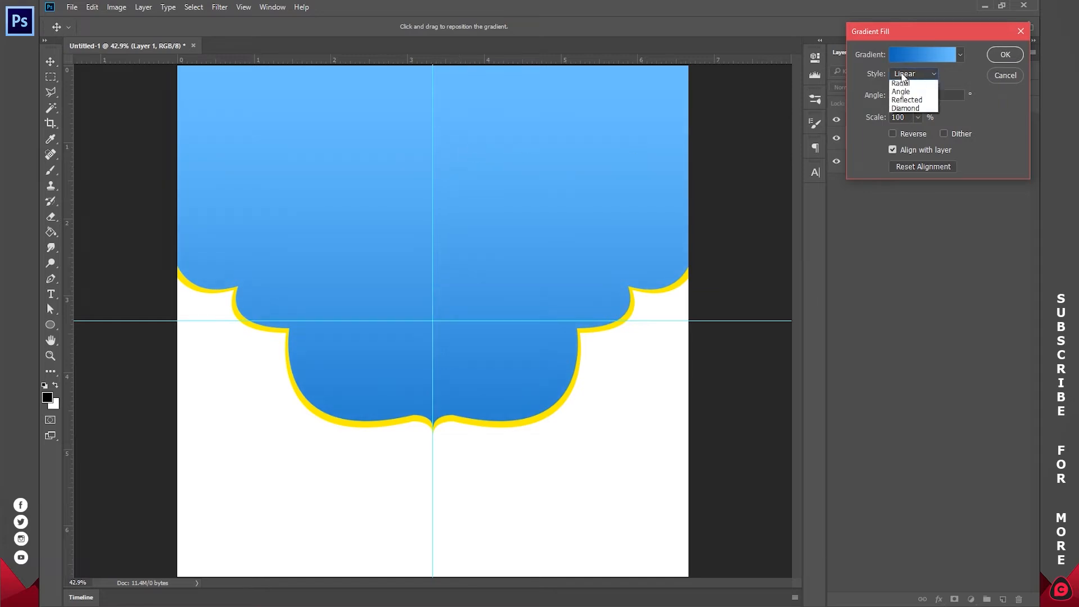
{"action": "left_click", "coordinate": [905, 96]}
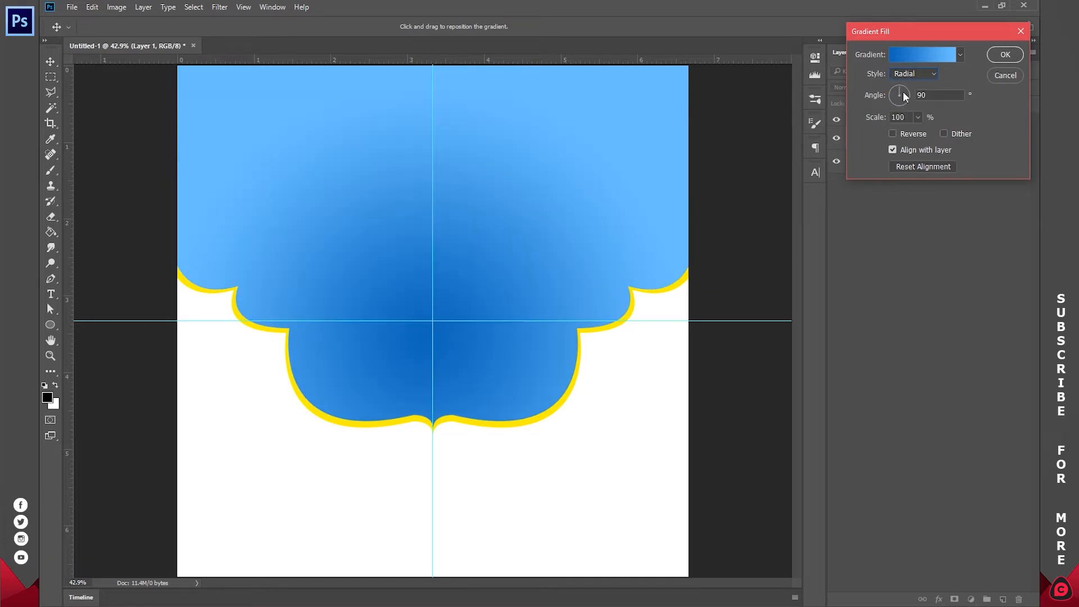
{"action": "left_click_drag", "start_coordinate": [448, 261], "coordinate": [453, 177]}
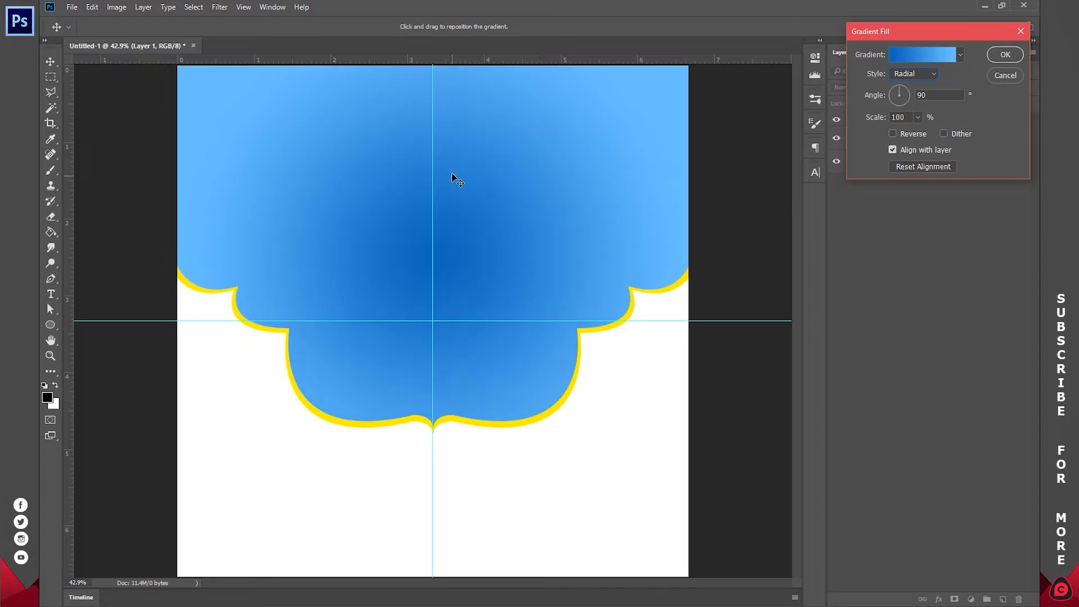
{"action": "left_click", "coordinate": [893, 134]}
{"action": "left_click_drag", "start_coordinate": [456, 237], "coordinate": [452, 225]}
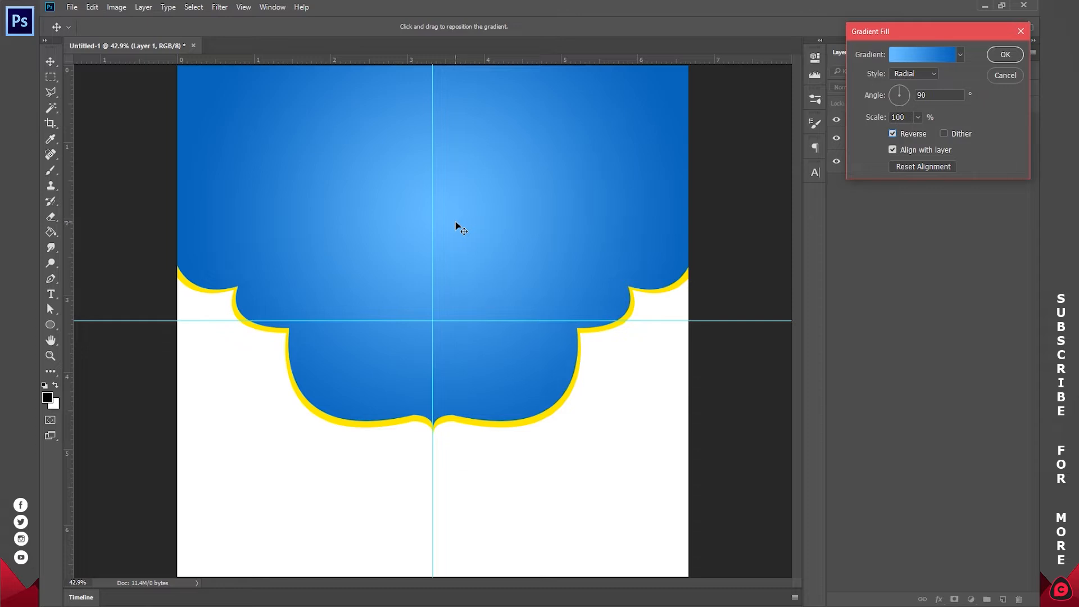
{"action": "left_click", "coordinate": [1006, 55]}
Remove the horizontal and vertical guides from the canvas.
{"action": "left_click", "coordinate": [963, 320]}
{"action": "left_click_drag", "start_coordinate": [443, 320], "coordinate": [455, 3]}
{"action": "left_click_drag", "start_coordinate": [432, 111], "coordinate": [38, 126]}
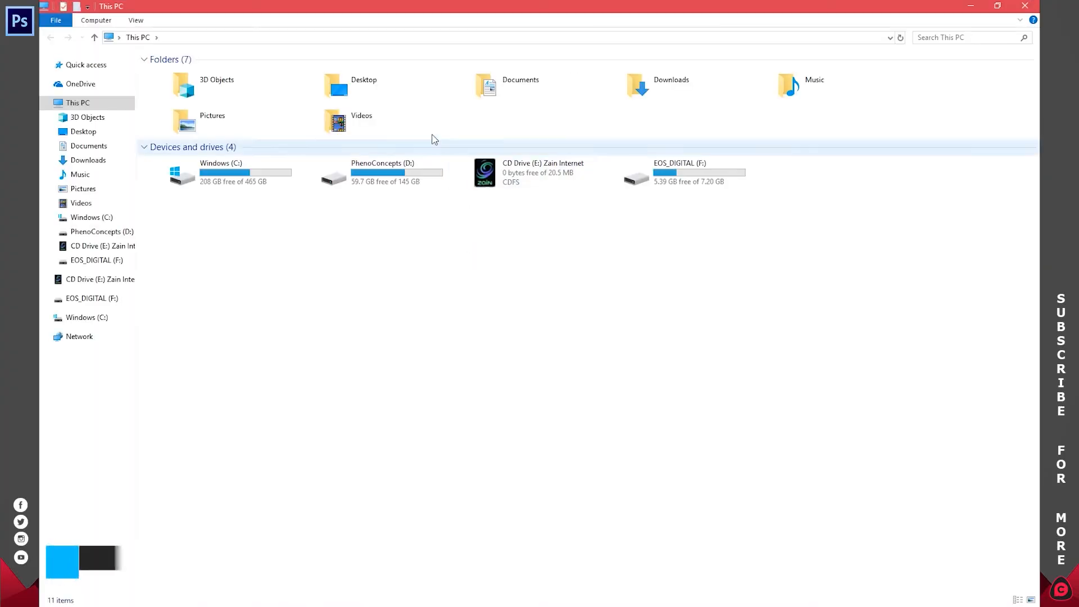
Switch to File Explorer and look through the mosque silhouette images from the Videos folder in Windows Photo Viewer.
{"action": "double_click", "coordinate": [337, 121]}
{"action": "double_click", "coordinate": [241, 84]}
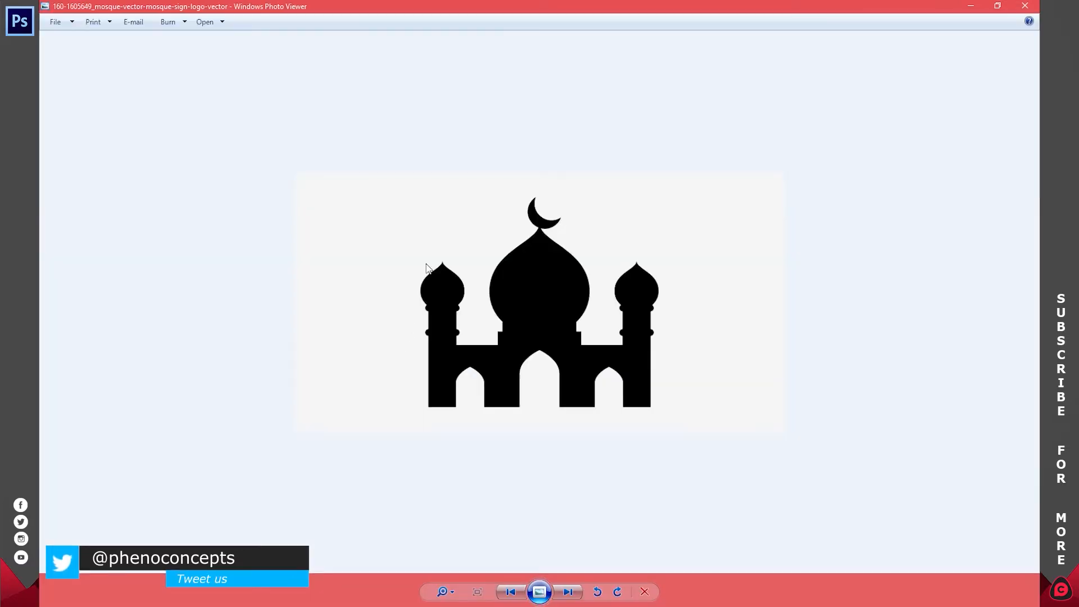
{"action": "key", "text": "Right"}
{"action": "key", "text": "Right"}
{"action": "key", "text": "Right"}
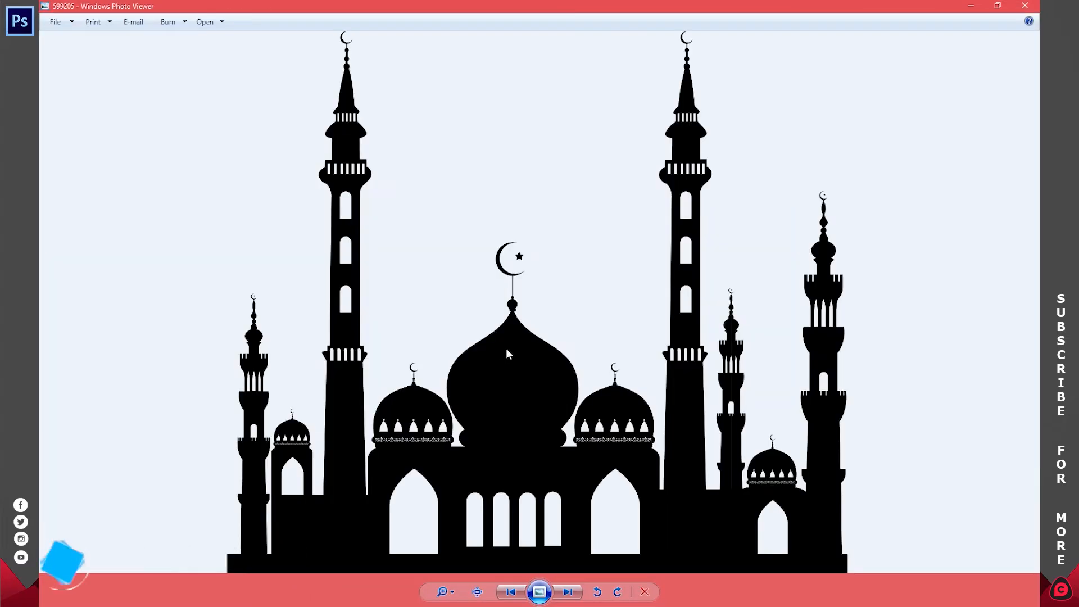
{"action": "key", "text": "Right"}
{"action": "key", "text": "Right"}
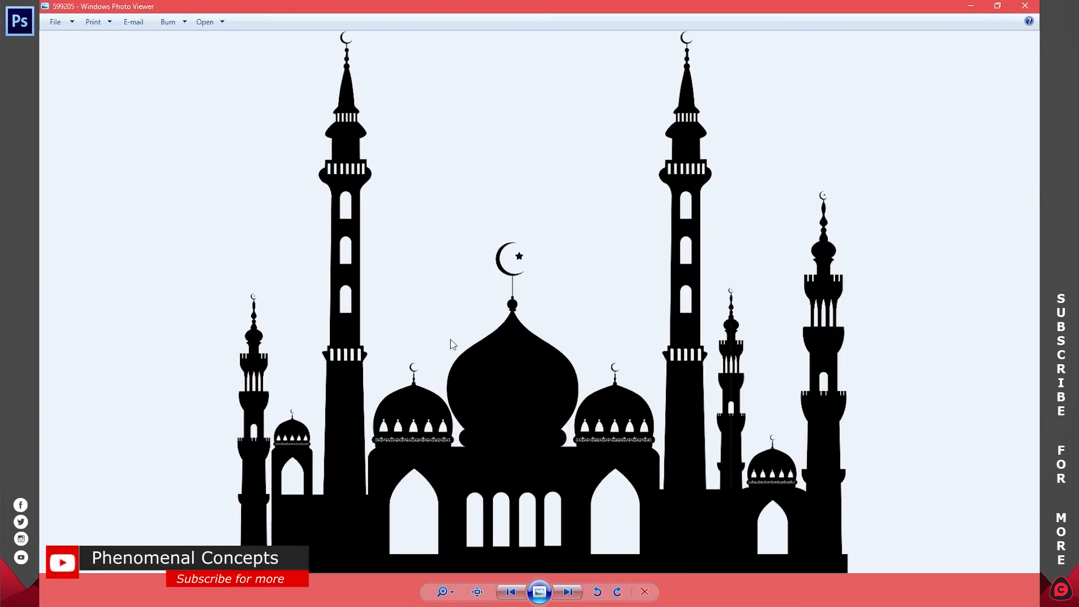
{"action": "left_click", "coordinate": [1025, 6]}
Bring the mosque silhouette image 599205.png into Photoshop as its own document.
{"action": "left_click_drag", "start_coordinate": [432, 96], "coordinate": [450, 45]}
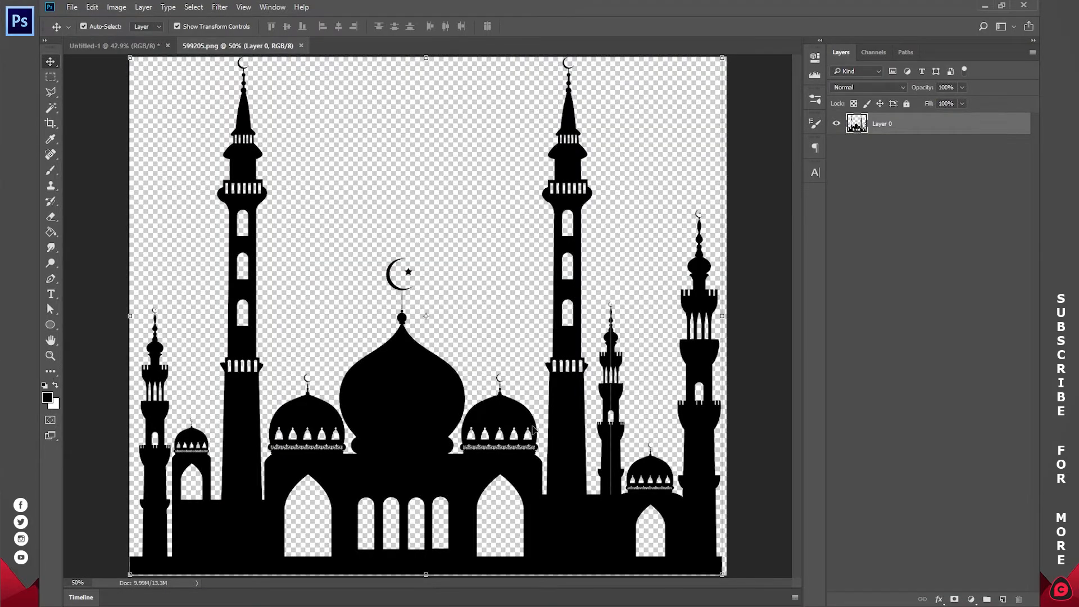
{"action": "left_click_drag", "start_coordinate": [422, 393], "coordinate": [447, 362]}
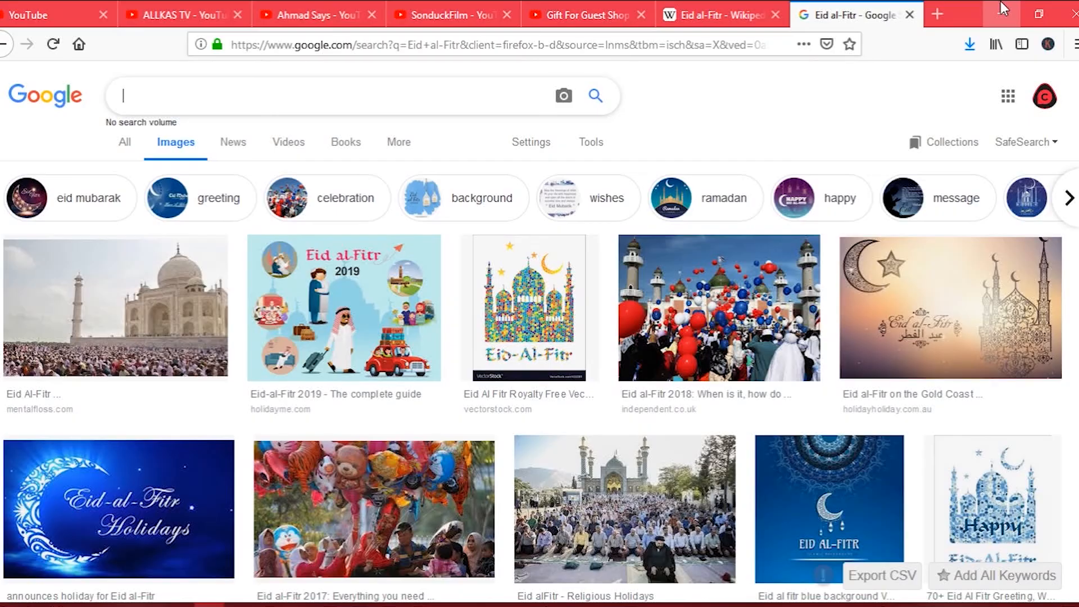
Switch to the browser, search Google Images for "mosque vector", and open a mosque silhouette result in a new tab.
{"action": "type", "text": "mosque vector"}
{"action": "key", "text": "Return"}
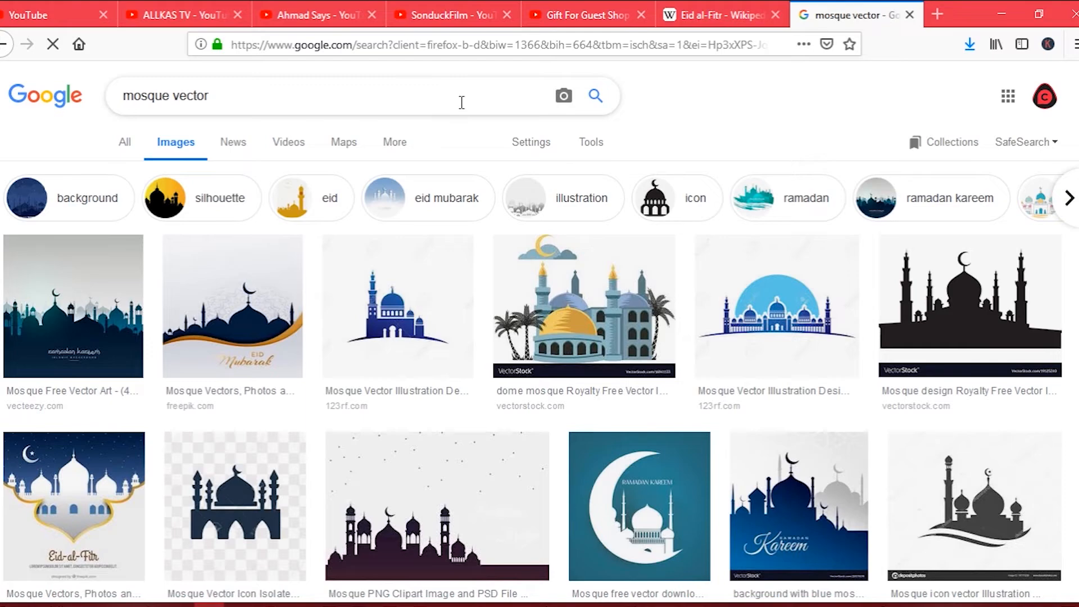
{"action": "scroll", "coordinate": [462, 102], "scroll_direction": "down", "scroll_amount": 5}
{"action": "scroll", "coordinate": [231, 202], "scroll_direction": "down", "scroll_amount": 1}
{"action": "right_click", "coordinate": [231, 202]}
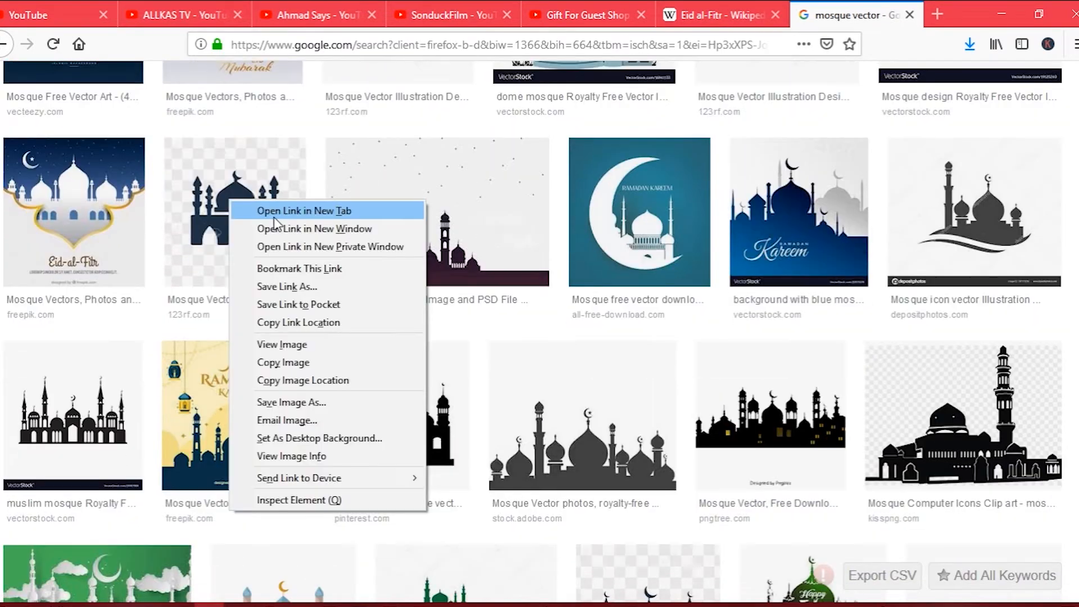
{"action": "left_click", "coordinate": [274, 212]}
{"action": "scroll", "coordinate": [937, 298], "scroll_direction": "down", "scroll_amount": 10}
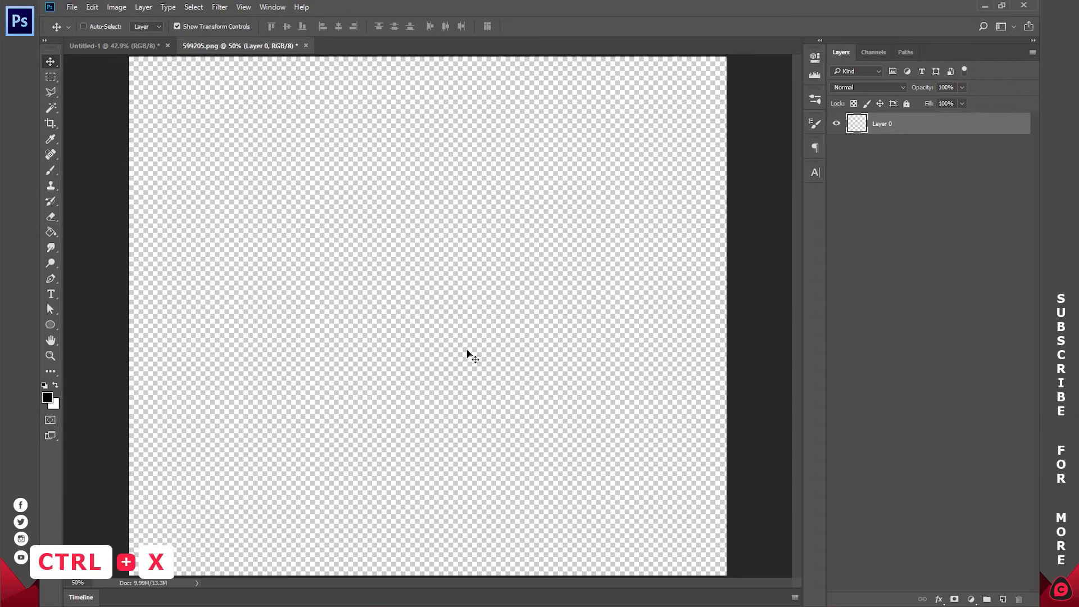
Cut the mosque out of 599205.png, close that document, and paste the mosque above the Gradient Fill 1 layer in Untitled-1.
{"action": "left_click", "coordinate": [466, 350]}
{"action": "key", "text": "ctrl+w"}
{"action": "left_click", "coordinate": [542, 234]}
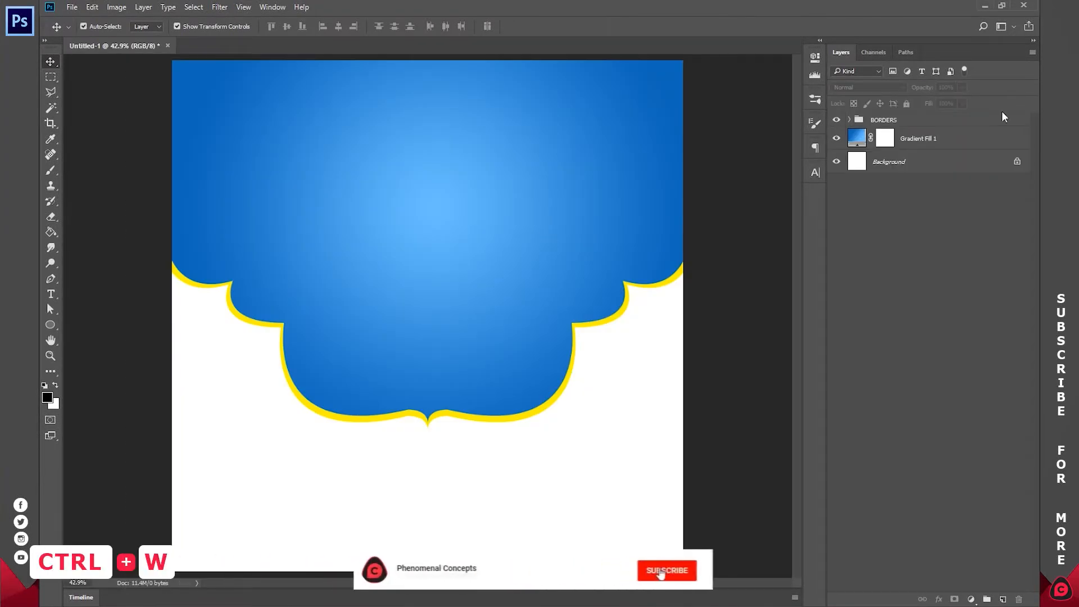
{"action": "left_click", "coordinate": [900, 122]}
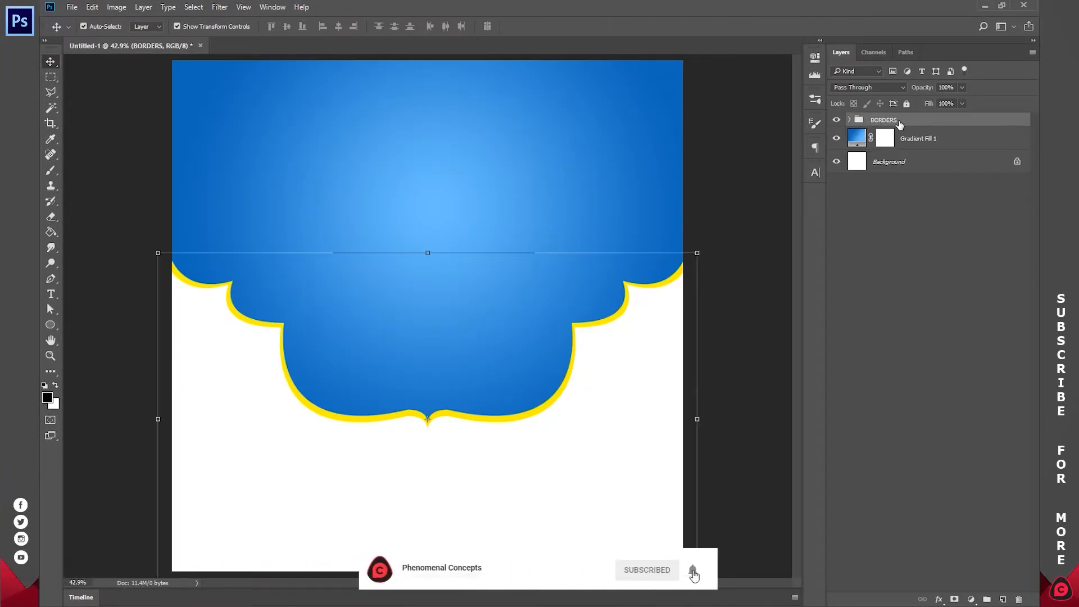
{"action": "left_click", "coordinate": [909, 138]}
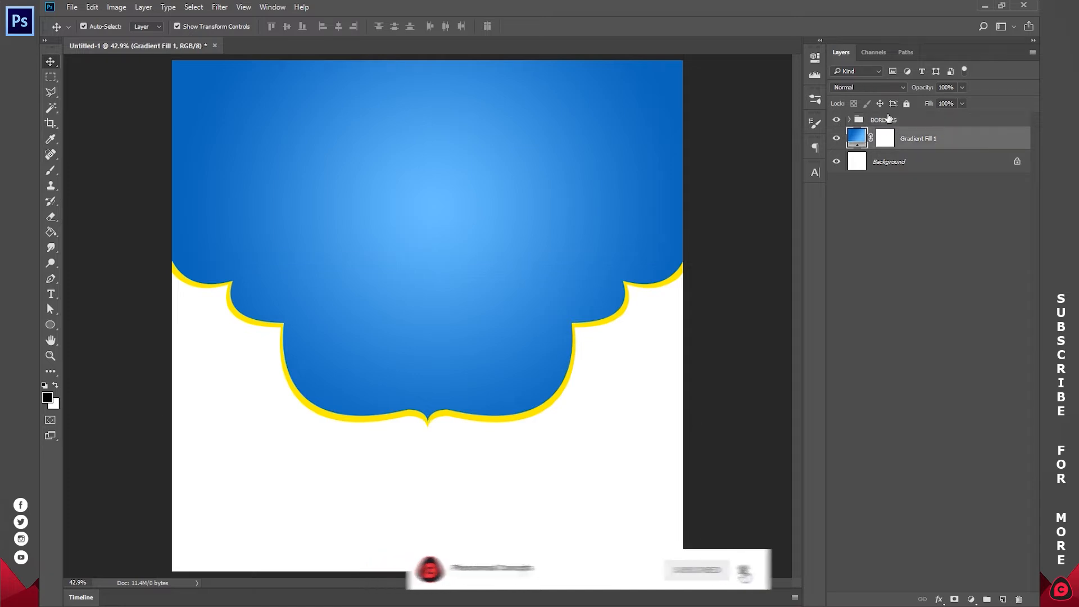
{"action": "key", "text": "ctrl+v"}
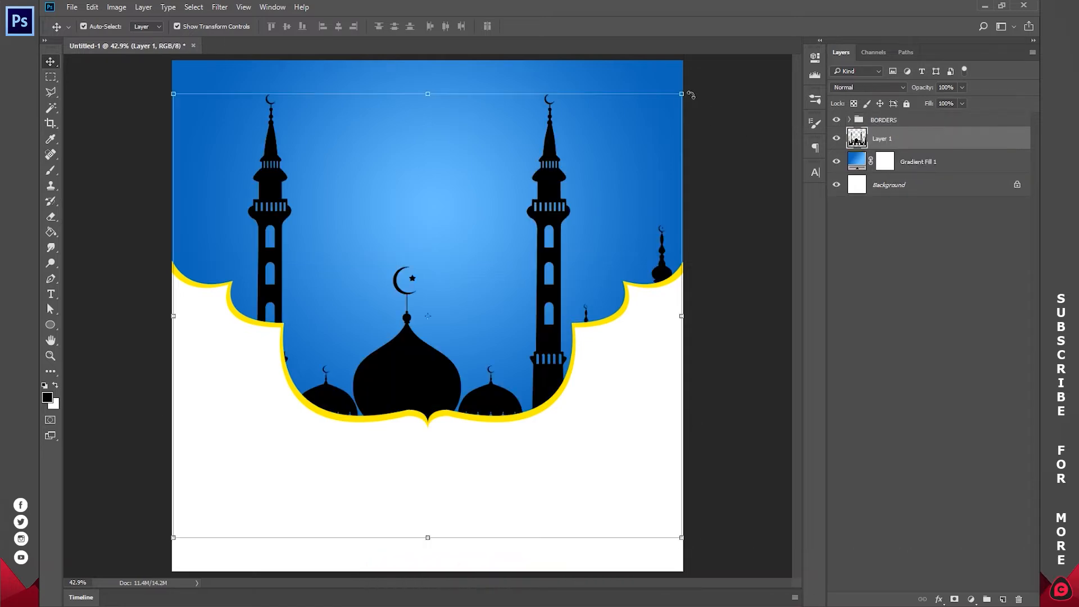
Scale the mosque to about 73% and move it up so it stands behind the scalloped border.
{"action": "left_click_drag", "start_coordinate": [682, 96], "coordinate": [611, 149]}
{"action": "left_click_drag", "start_coordinate": [517, 365], "coordinate": [520, 319]}
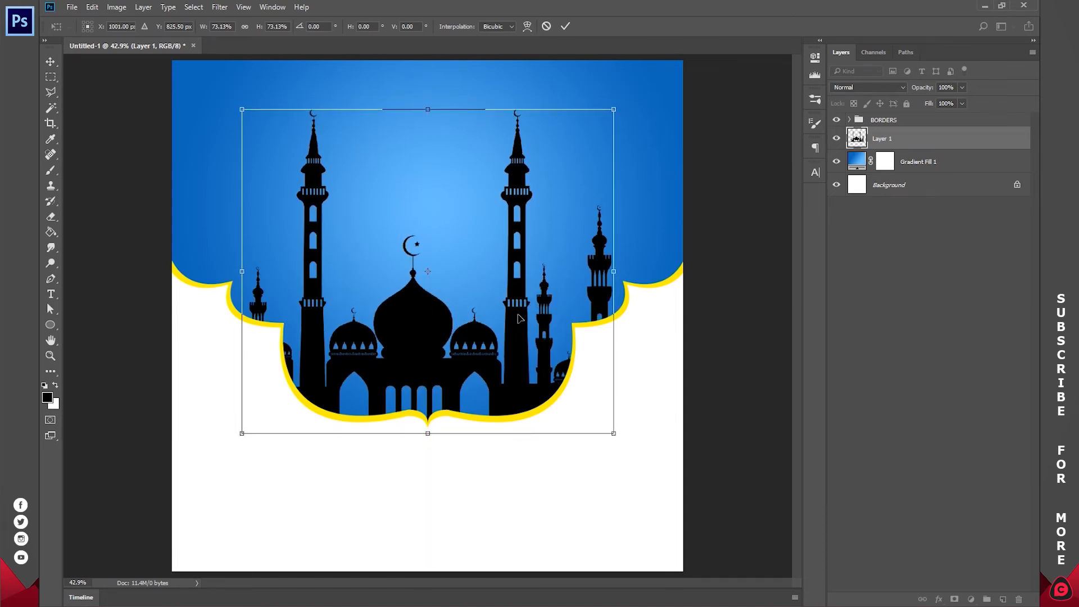
{"action": "left_click", "coordinate": [565, 26]}
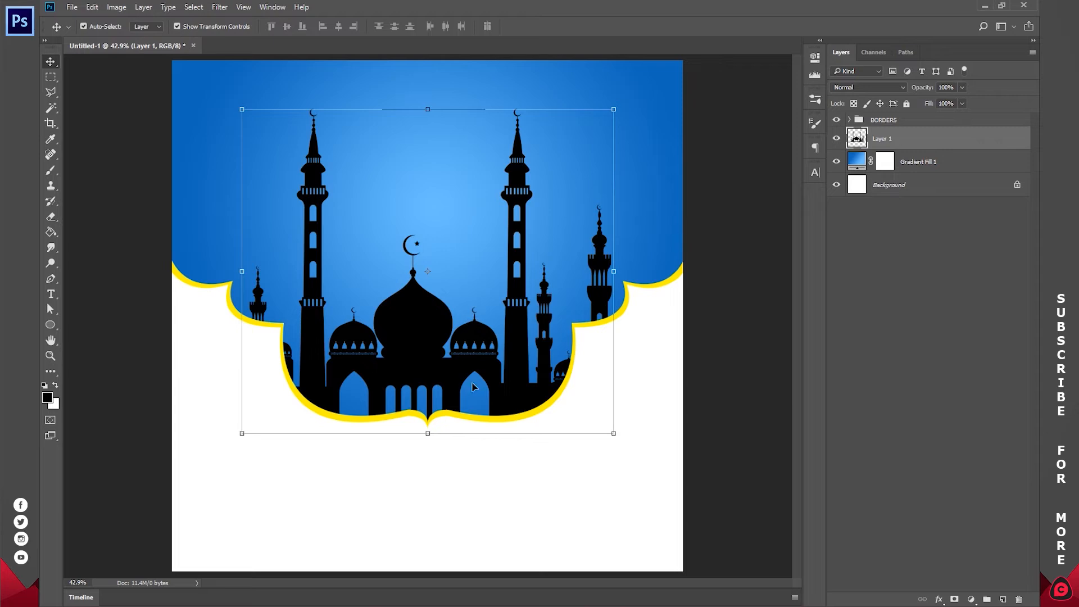
Try painting the mosque silhouette white with the Brush inside a selection of its outline.
{"action": "left_click", "coordinate": [856, 138], "text": "ctrl"}
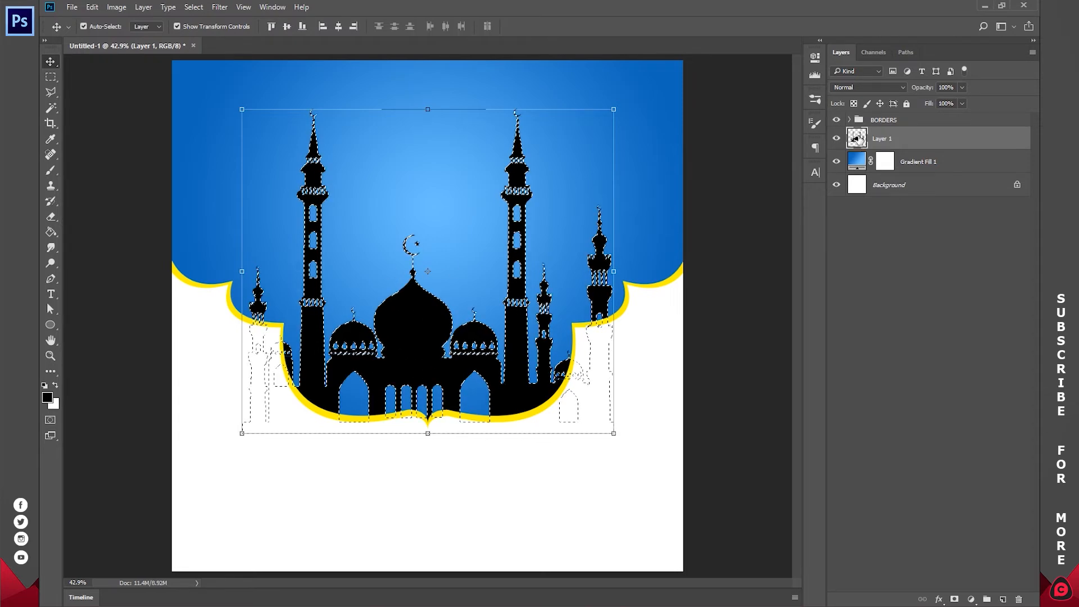
{"action": "key", "text": "x"}
{"action": "key", "text": "b"}
{"action": "mouse_move", "coordinate": [356, 335]}
{"action": "left_mouse_down"}
{"action": "mouse_move", "coordinate": [723, 315]}
{"action": "mouse_move", "coordinate": [342, 304]}
{"action": "left_mouse_up"}
{"action": "key", "text": "ctrl+d"}
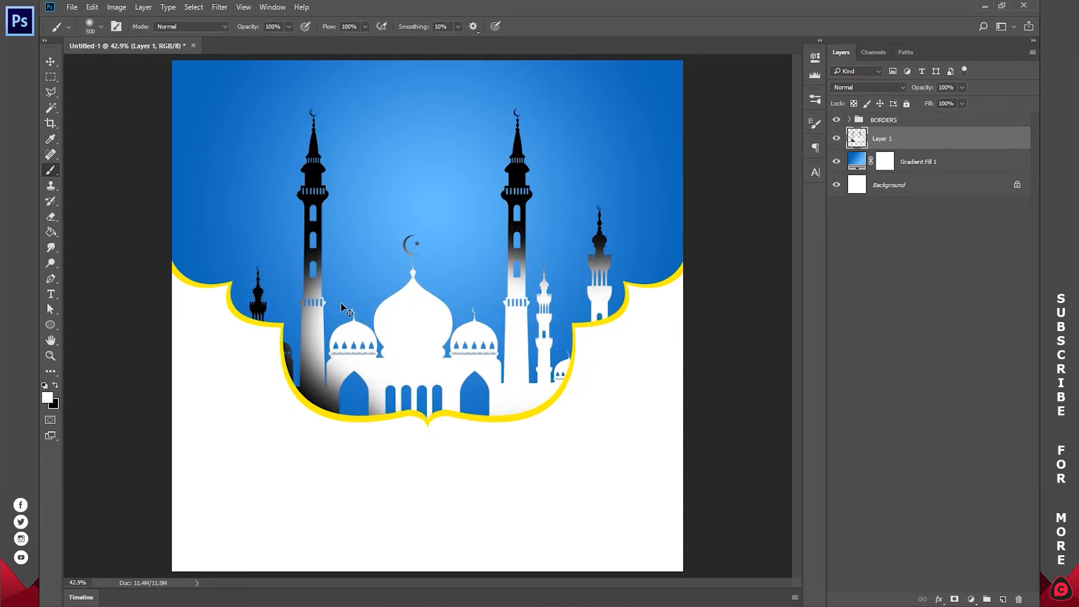
Undo the white brush painting on the mosque and clear the selection.
{"action": "key", "text": "ctrl+alt+z"}
{"action": "key", "text": "ctrl+alt+z"}
{"action": "key", "text": "ctrl+d"}
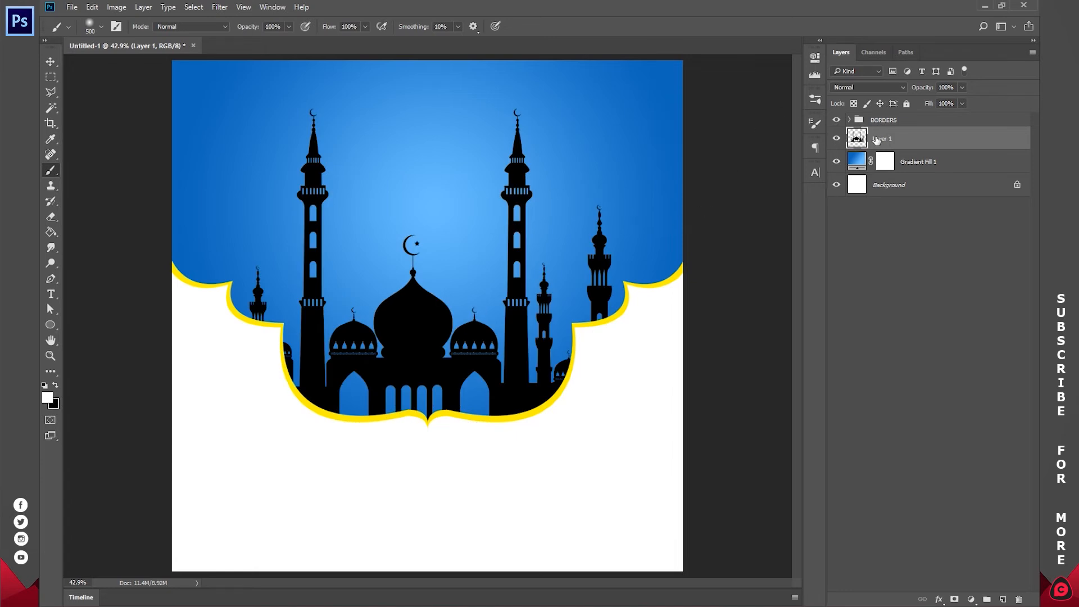
Add a Color Overlay in white (#ffffff) to the mosque layer.
{"action": "left_click", "coordinate": [938, 599]}
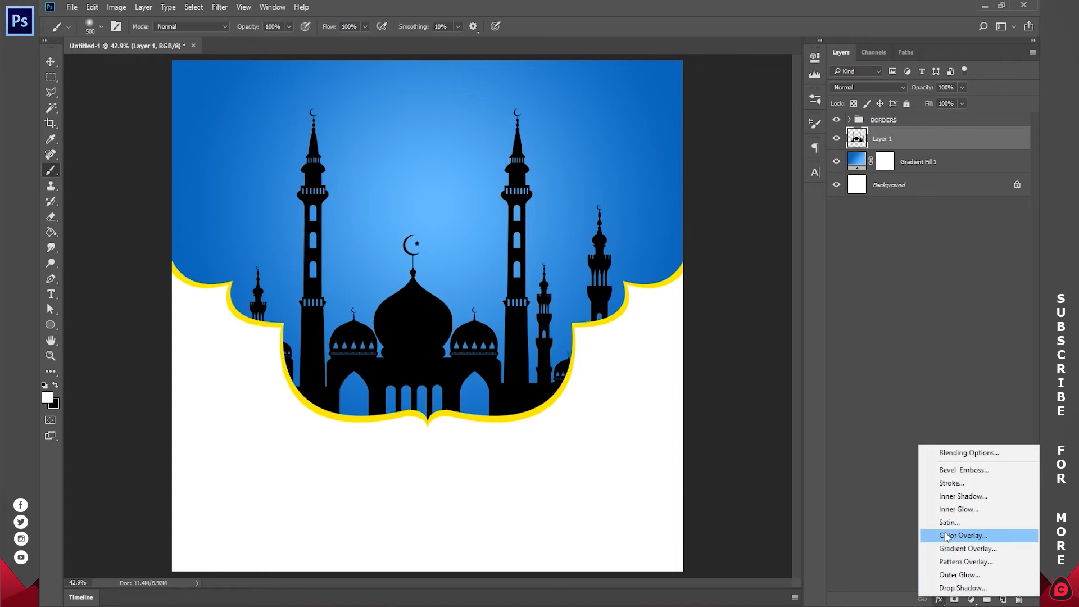
{"action": "left_click", "coordinate": [973, 537]}
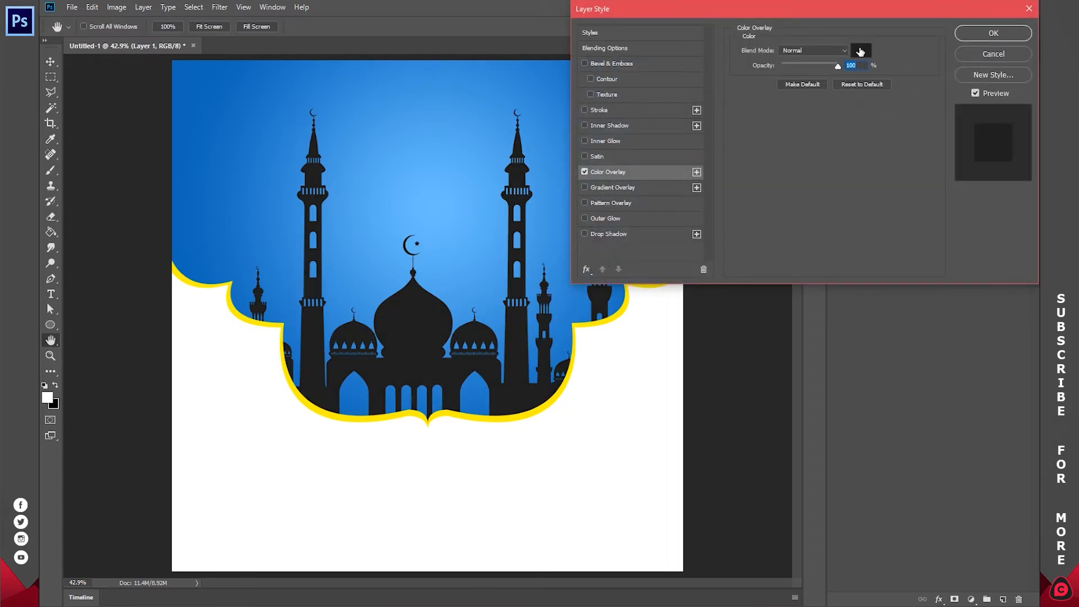
{"action": "left_click", "coordinate": [860, 51]}
{"action": "left_click", "coordinate": [725, 38]}
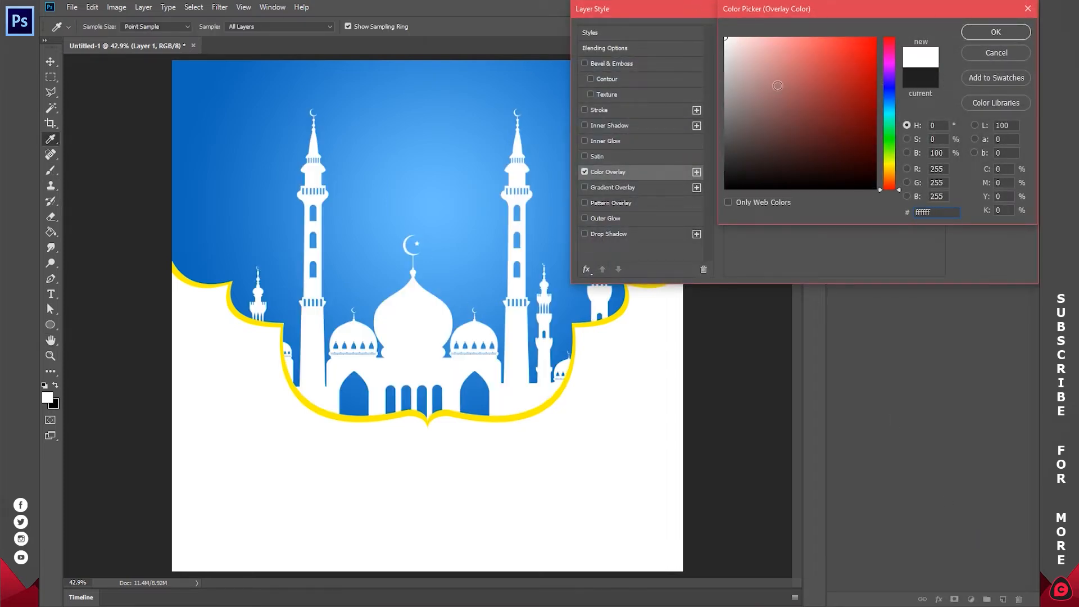
{"action": "left_click", "coordinate": [976, 38]}
Add a drop shadow to the mosque with 30% opacity, 10 px distance and 40 px size, and accept the layer style.
{"action": "left_click", "coordinate": [609, 234]}
{"action": "left_click_drag", "start_coordinate": [793, 128], "coordinate": [795, 130]}
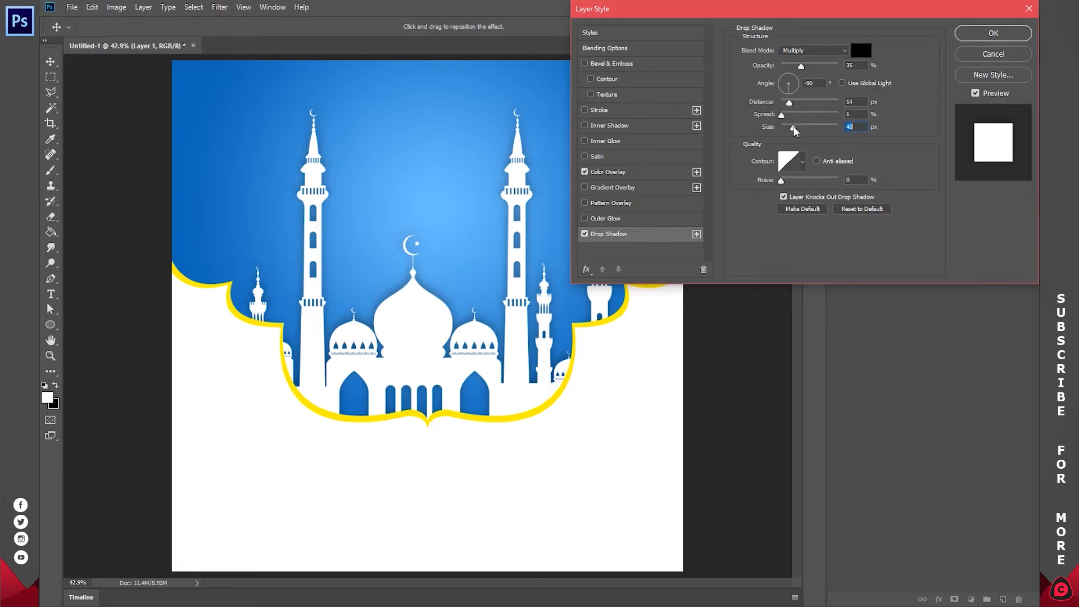
{"action": "left_click_drag", "start_coordinate": [796, 129], "coordinate": [793, 129]}
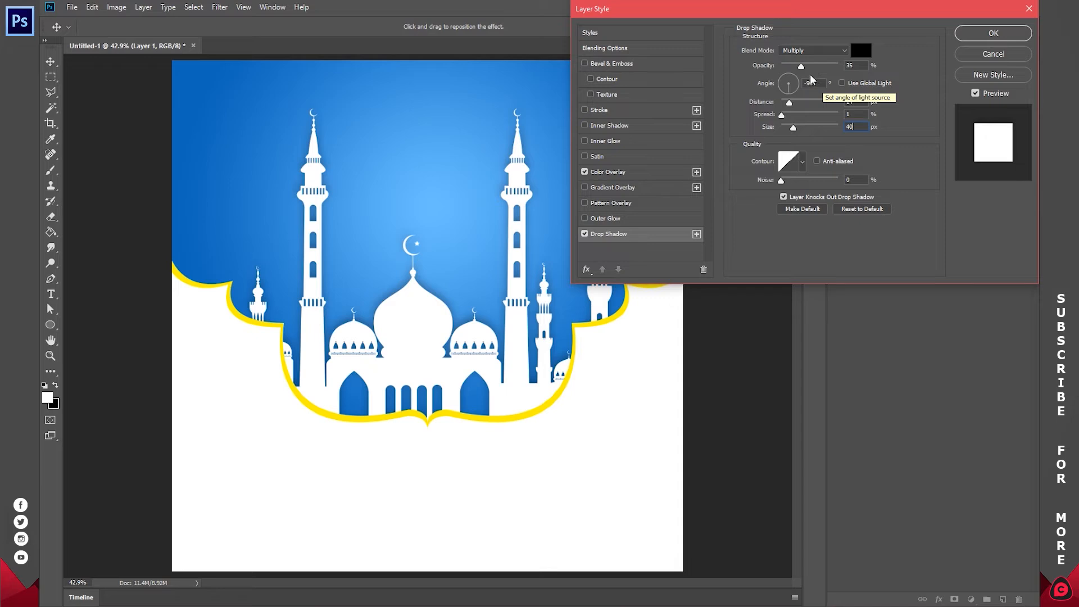
{"action": "left_click", "coordinate": [847, 64]}
{"action": "type", "text": "30"}
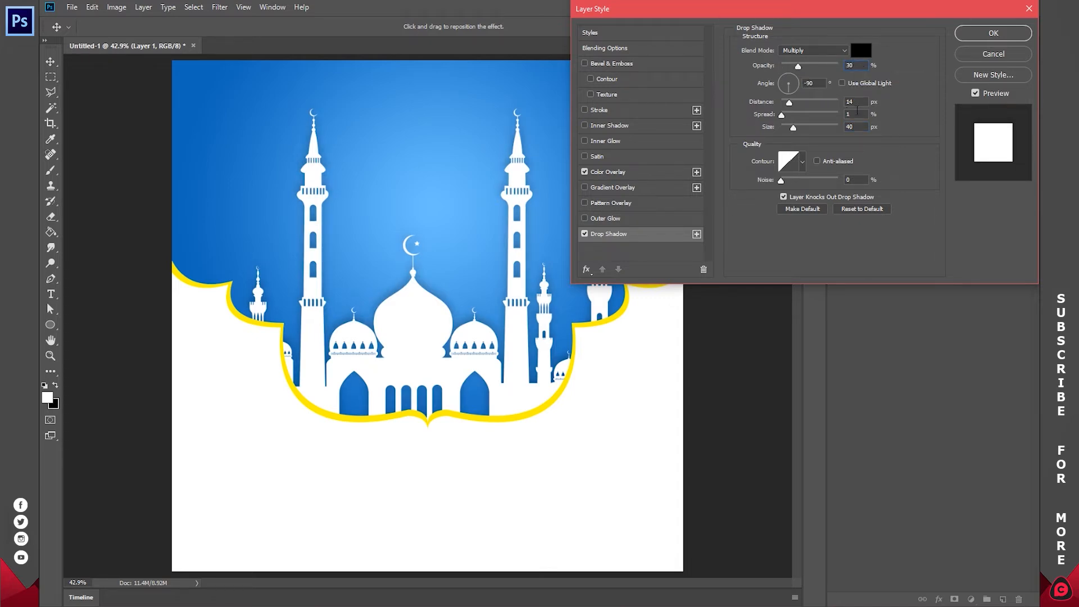
{"action": "type", "text": "10"}
{"action": "left_click", "coordinate": [985, 34]}
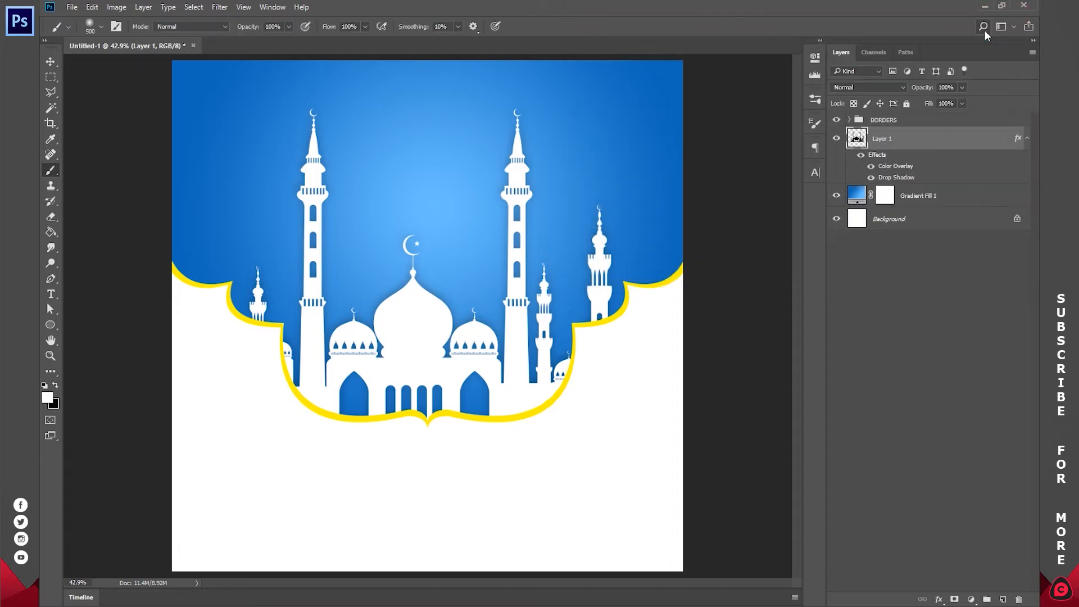
Add a drop shadow to the yellow border shape in the BORDERS group with 50% opacity, -75° angle and 8 px distance.
{"action": "left_click", "coordinate": [849, 119]}
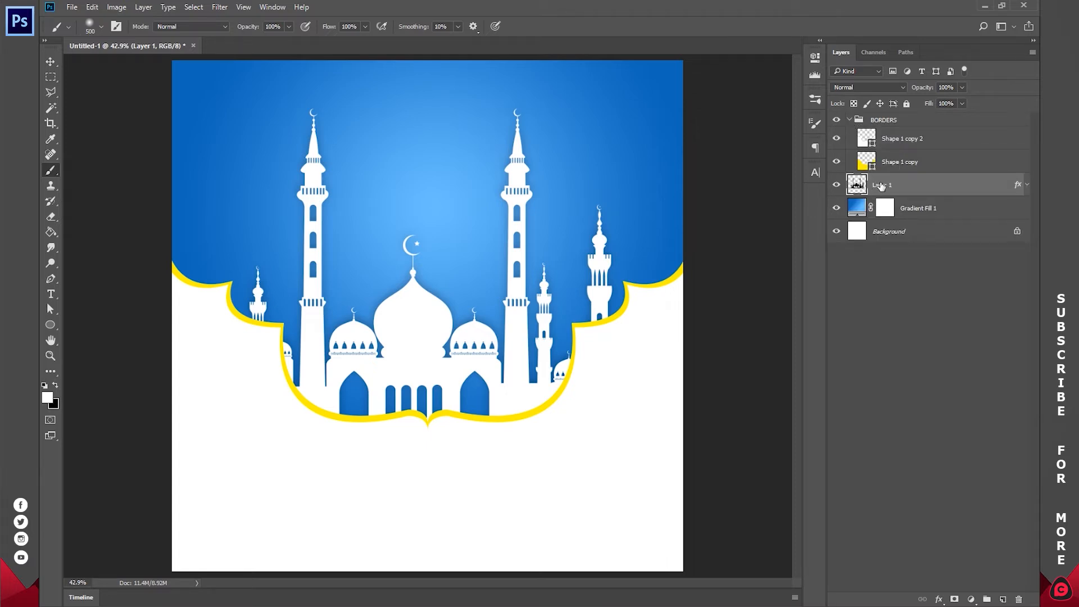
{"action": "left_click", "coordinate": [892, 145]}
{"action": "left_click", "coordinate": [837, 141]}
{"action": "left_click", "coordinate": [837, 140]}
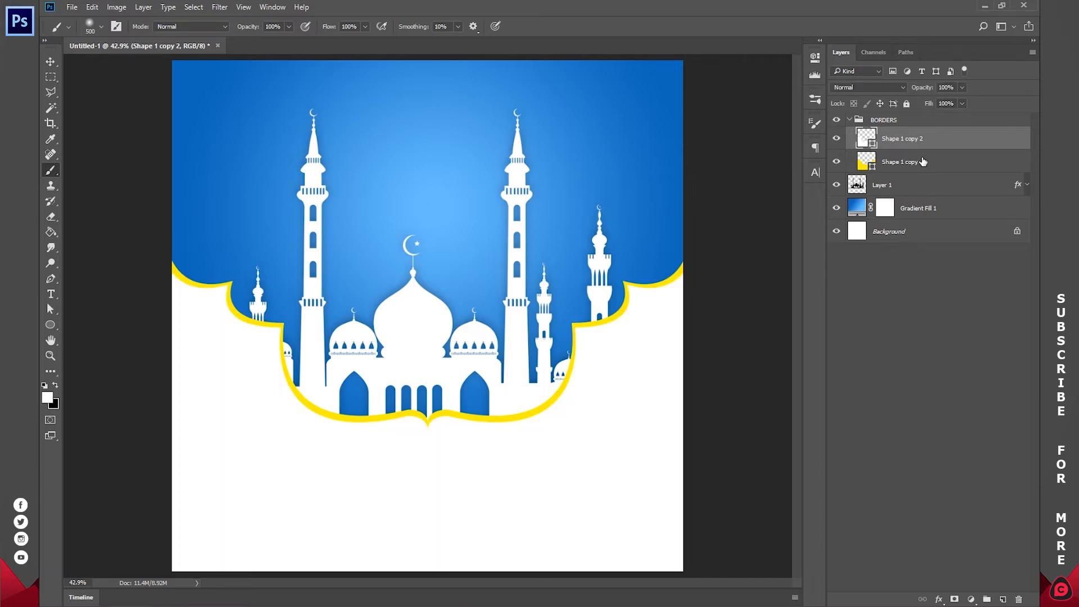
{"action": "left_click", "coordinate": [898, 161]}
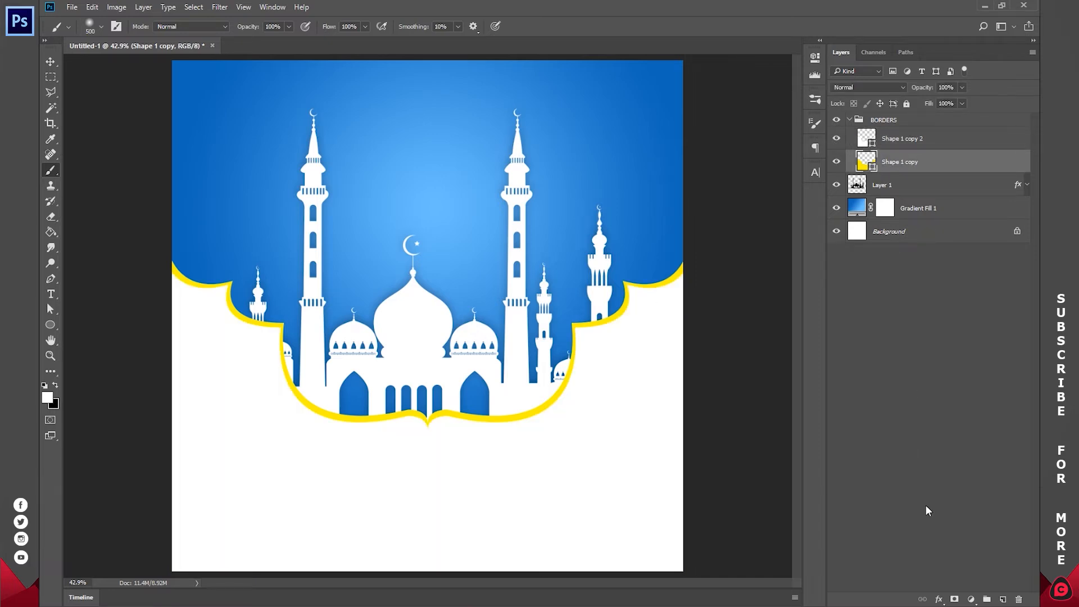
{"action": "left_click", "coordinate": [939, 598]}
{"action": "left_click", "coordinate": [941, 591]}
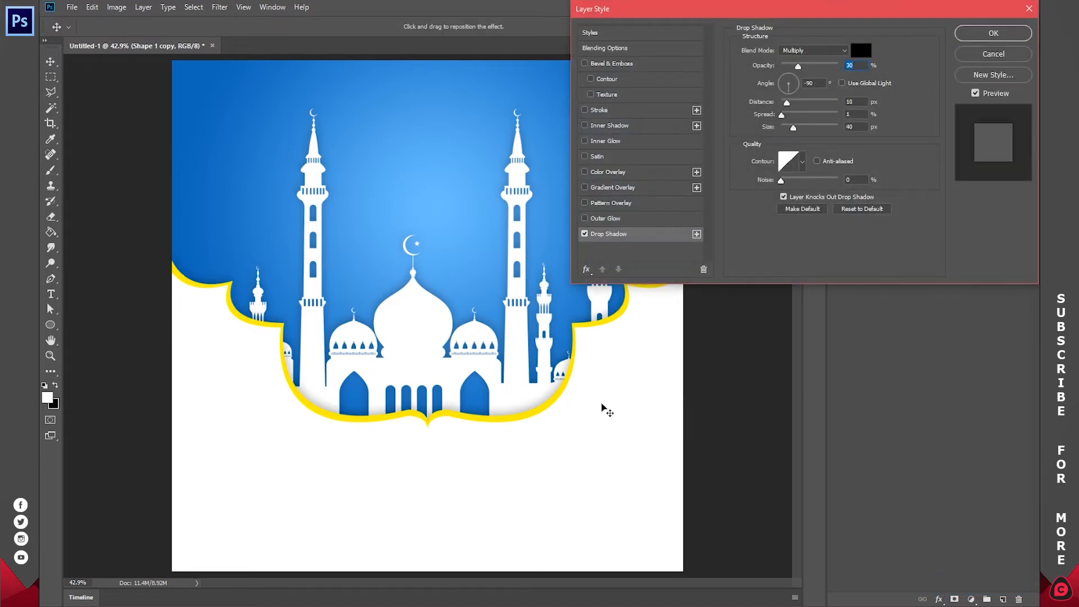
{"action": "left_click_drag", "start_coordinate": [499, 403], "coordinate": [498, 403]}
{"action": "mouse_move", "coordinate": [809, 64]}
{"action": "left_mouse_down"}
{"action": "mouse_move", "coordinate": [823, 66]}
{"action": "mouse_move", "coordinate": [809, 67]}
{"action": "left_mouse_up"}
{"action": "type", "text": "50"}
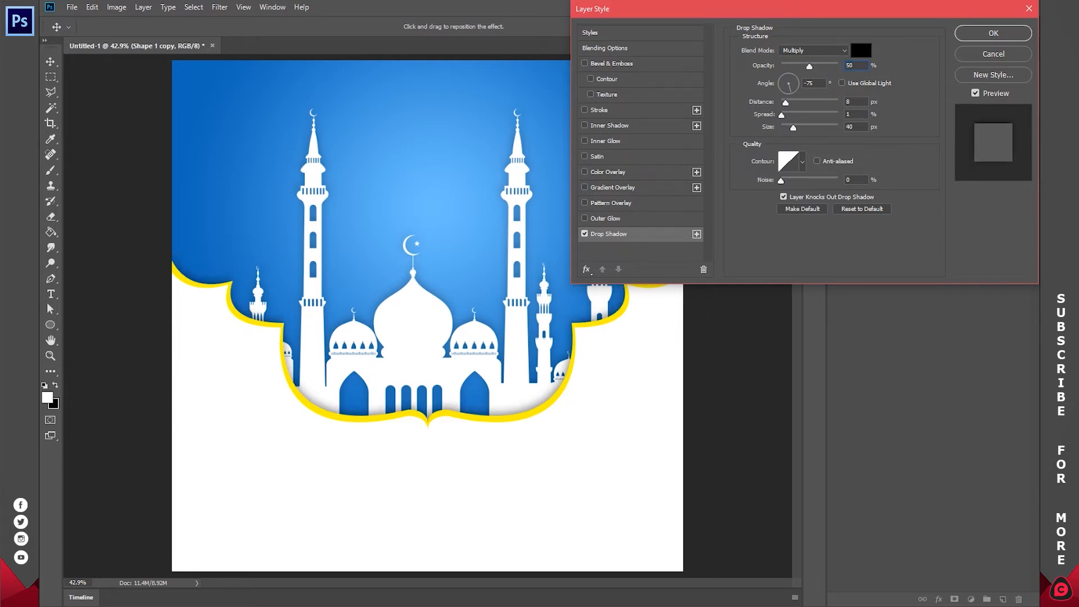
{"action": "left_click", "coordinate": [967, 33]}
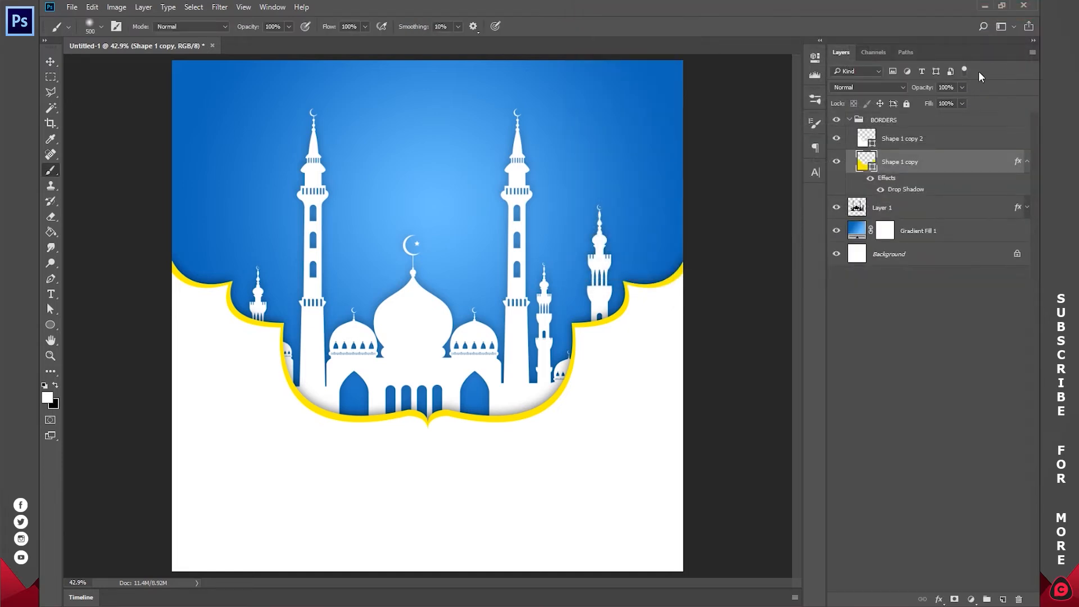
Collapse the BORDERS group and add an empty layer directly above the Gradient Fill 1 layer.
{"action": "left_click", "coordinate": [849, 119]}
{"action": "left_click", "coordinate": [913, 252]}
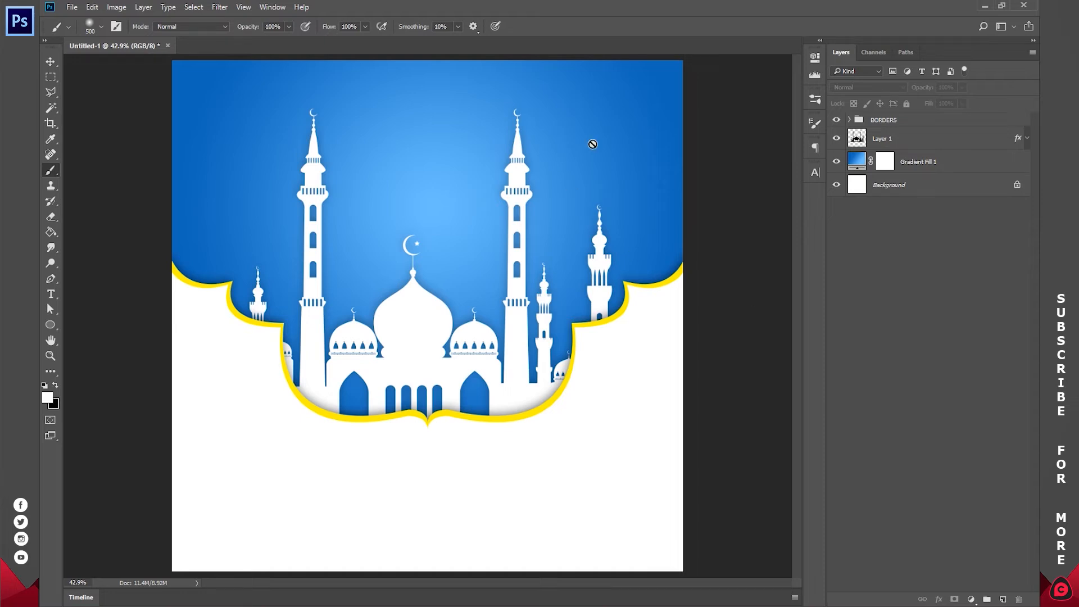
{"action": "left_click", "coordinate": [912, 163]}
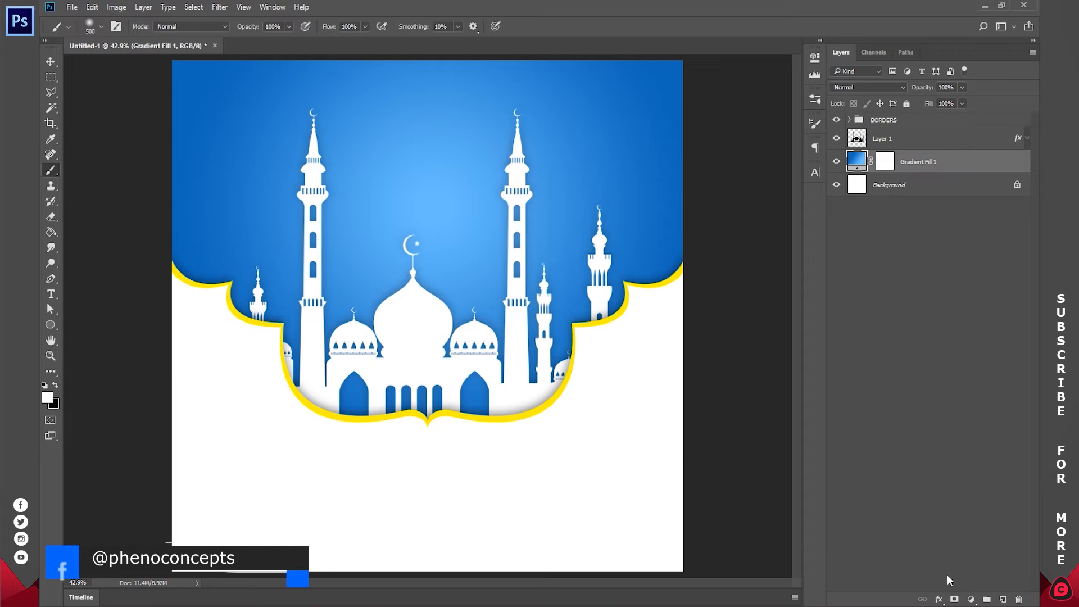
{"action": "left_click", "coordinate": [1003, 599]}
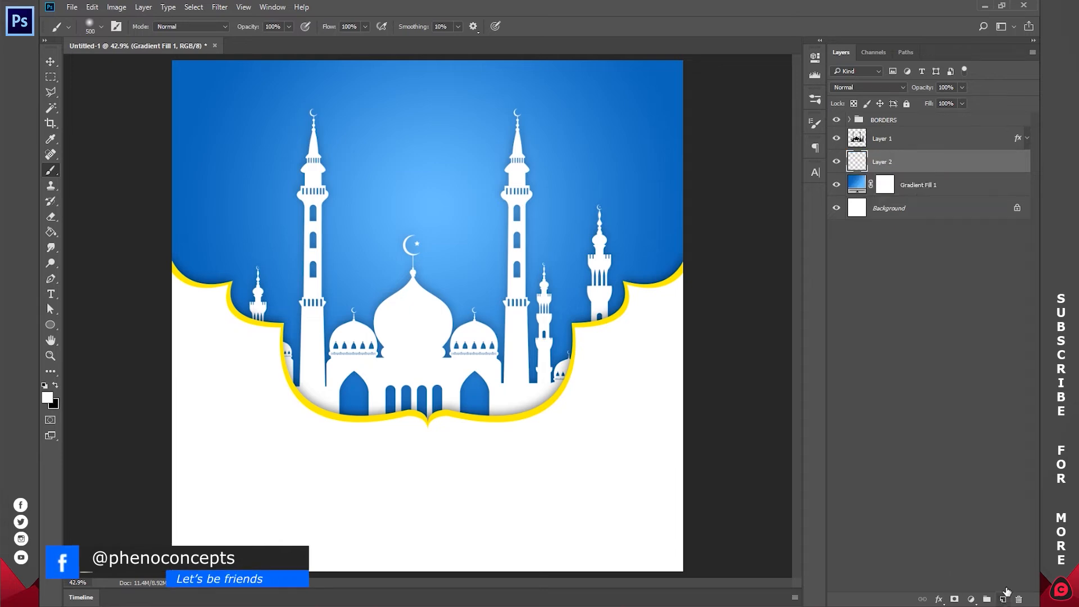
Rename the mosque layer to MOSQUE and the empty layer below it to STARS.
{"action": "double_click", "coordinate": [880, 138]}
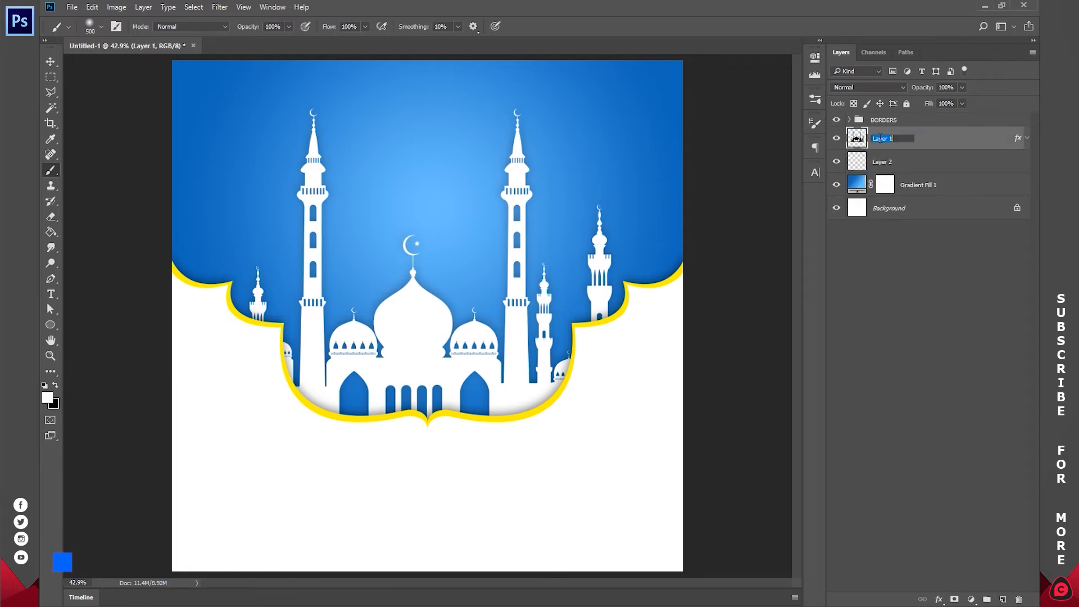
{"action": "type", "text": "MCSQUE"}
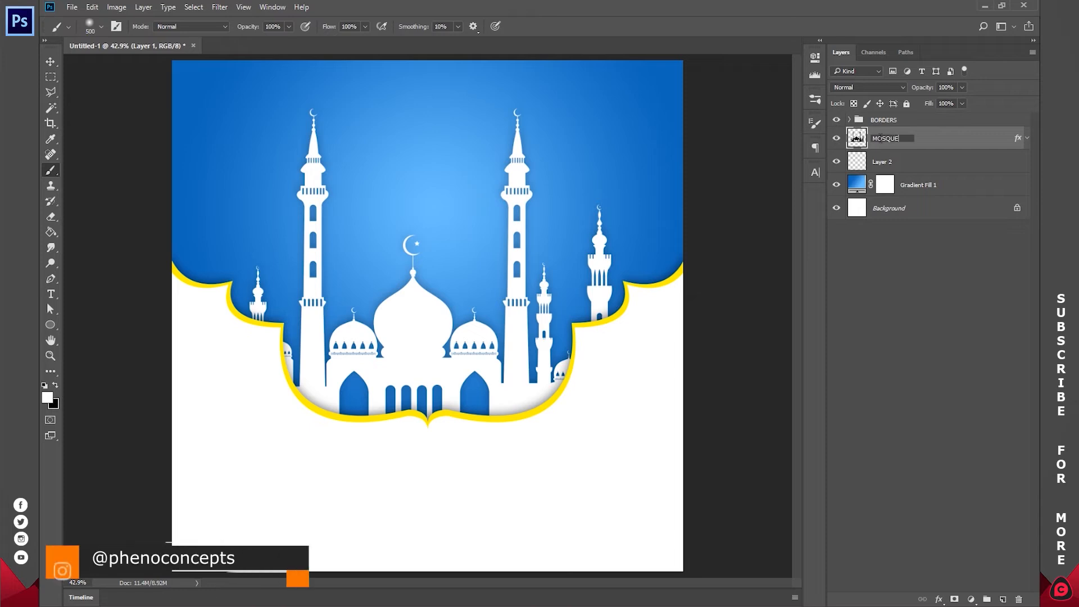
{"action": "key", "text": "Return"}
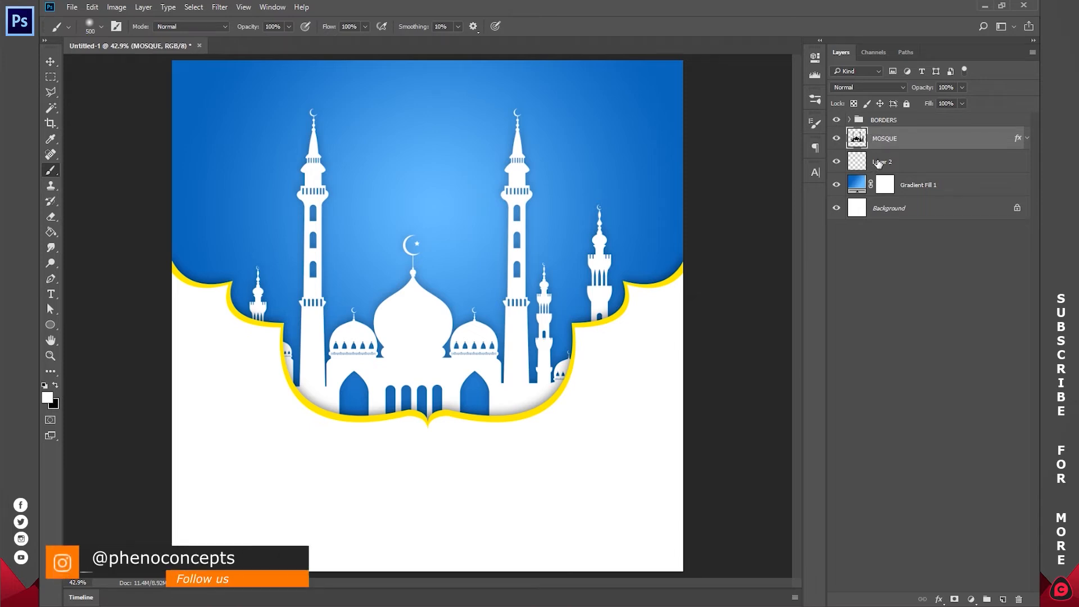
{"action": "double_click", "coordinate": [882, 161]}
{"action": "type", "text": "ST"}
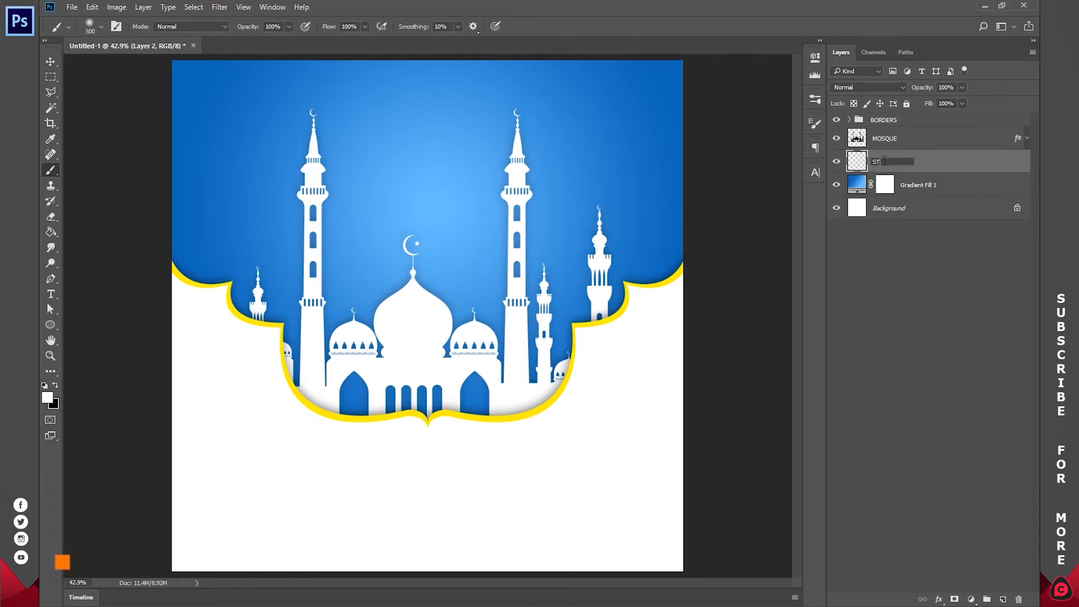
{"action": "type", "text": "ARS"}
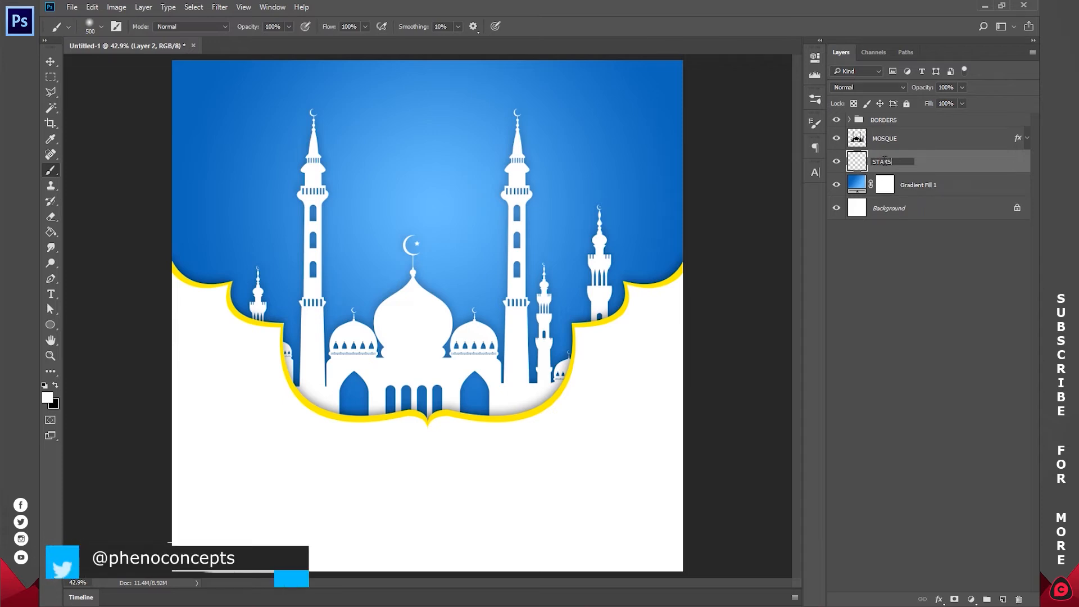
{"action": "key", "text": "Return"}
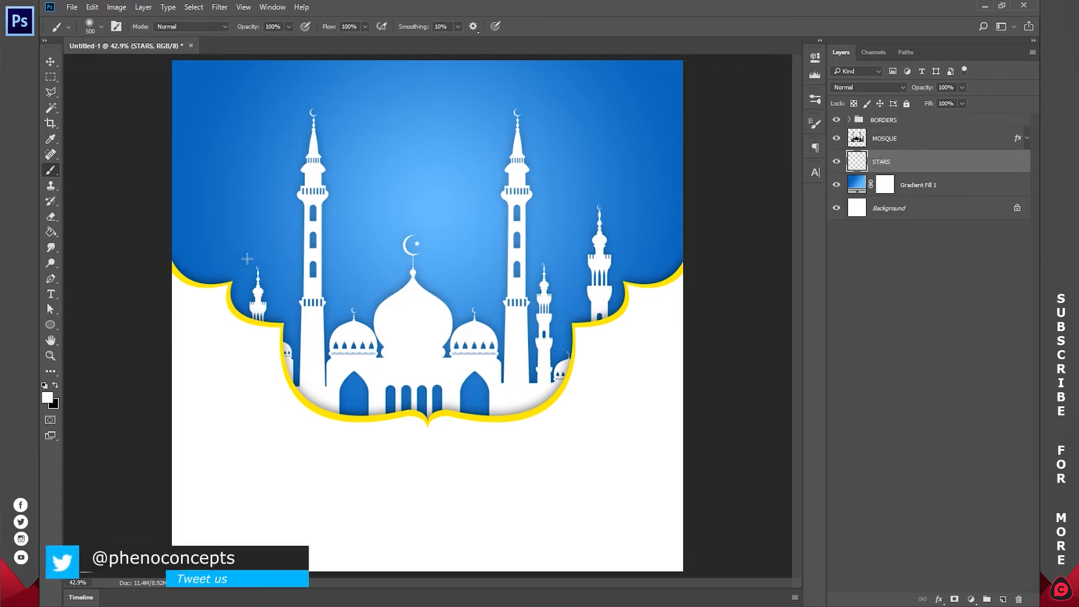
Enable Shape Dynamics for the brush in Brush Settings and set the size jitter to 100%.
{"action": "mouse_move", "coordinate": [351, 163]}
{"action": "left_mouse_down"}
{"action": "mouse_move", "coordinate": [389, 164]}
{"action": "mouse_move", "coordinate": [408, 196]}
{"action": "mouse_move", "coordinate": [444, 154]}
{"action": "mouse_move", "coordinate": [481, 266]}
{"action": "mouse_move", "coordinate": [529, 190]}
{"action": "mouse_move", "coordinate": [437, 260]}
{"action": "mouse_move", "coordinate": [466, 216]}
{"action": "left_mouse_up"}
{"action": "key", "text": "ctrl+z"}
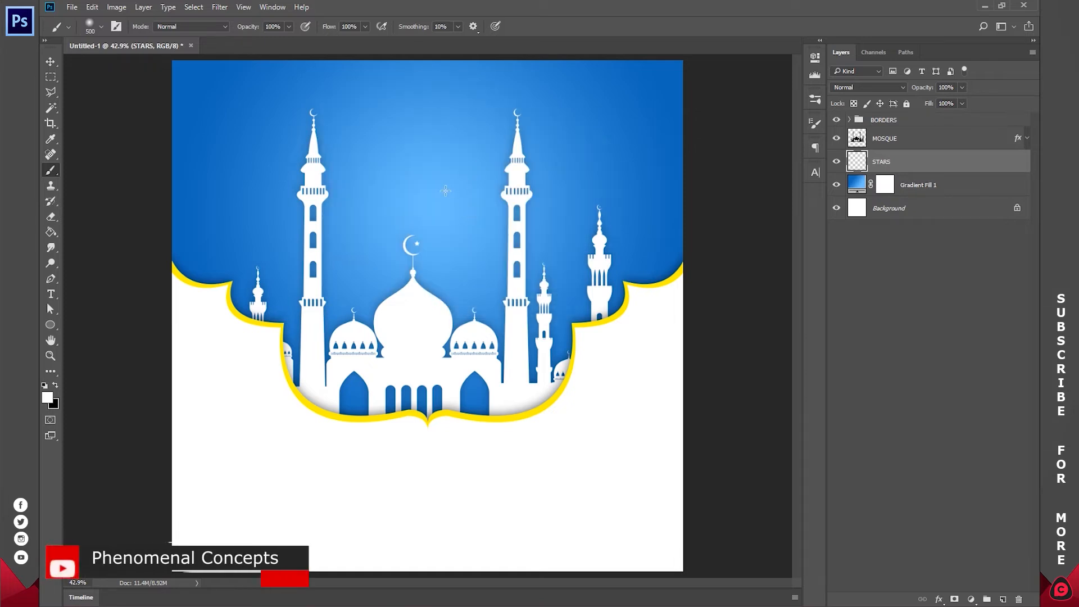
{"action": "left_click", "coordinate": [269, 8]}
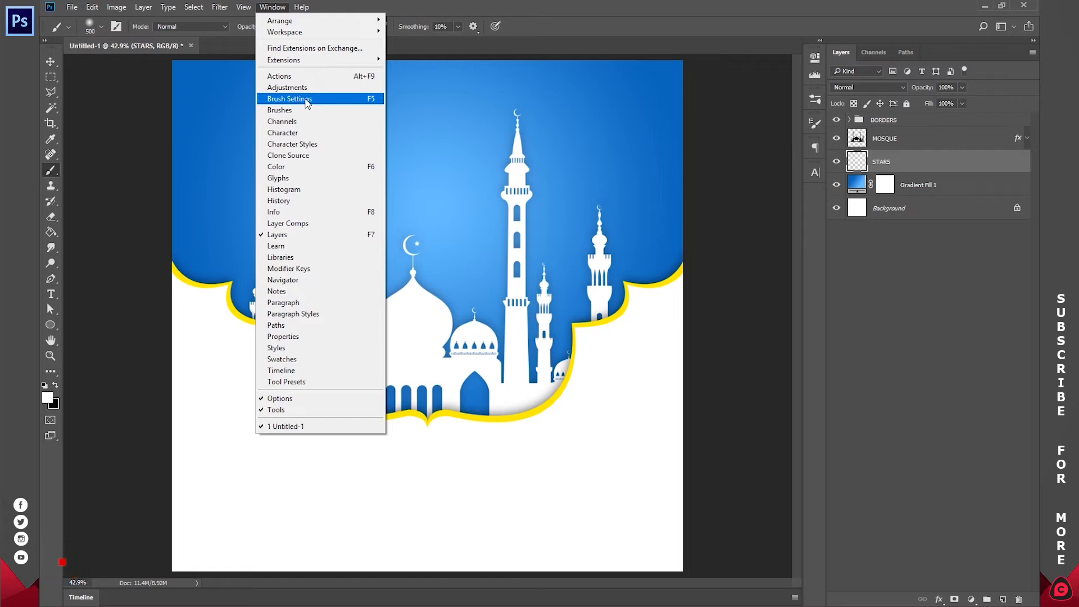
{"action": "left_click", "coordinate": [285, 99]}
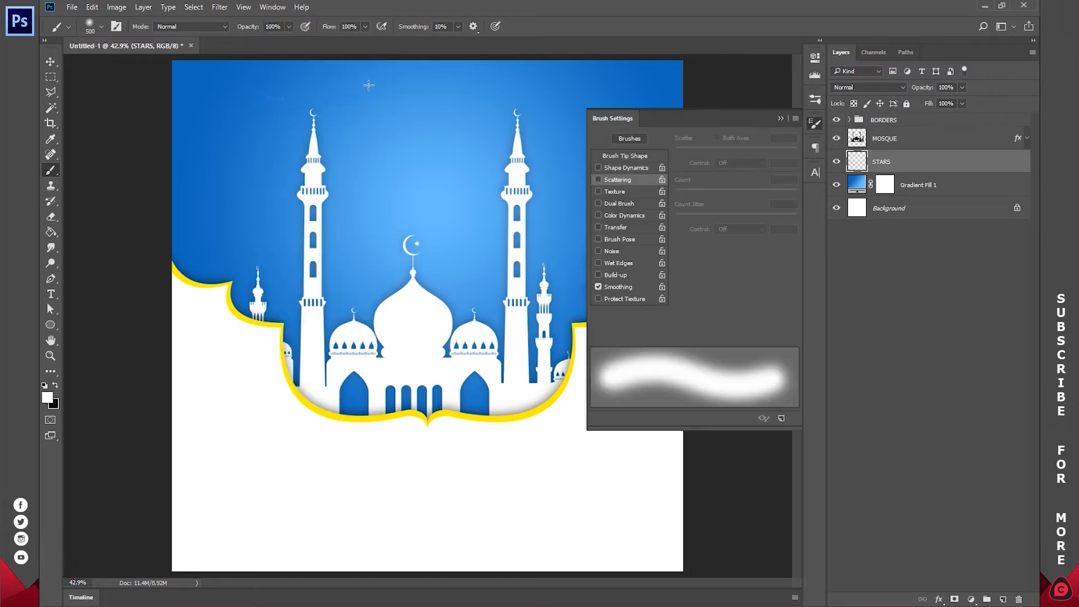
{"action": "left_click", "coordinate": [619, 167]}
{"action": "mouse_move", "coordinate": [791, 150]}
{"action": "left_mouse_down"}
{"action": "mouse_move", "coordinate": [768, 151]}
{"action": "mouse_move", "coordinate": [798, 150]}
{"action": "left_mouse_up"}
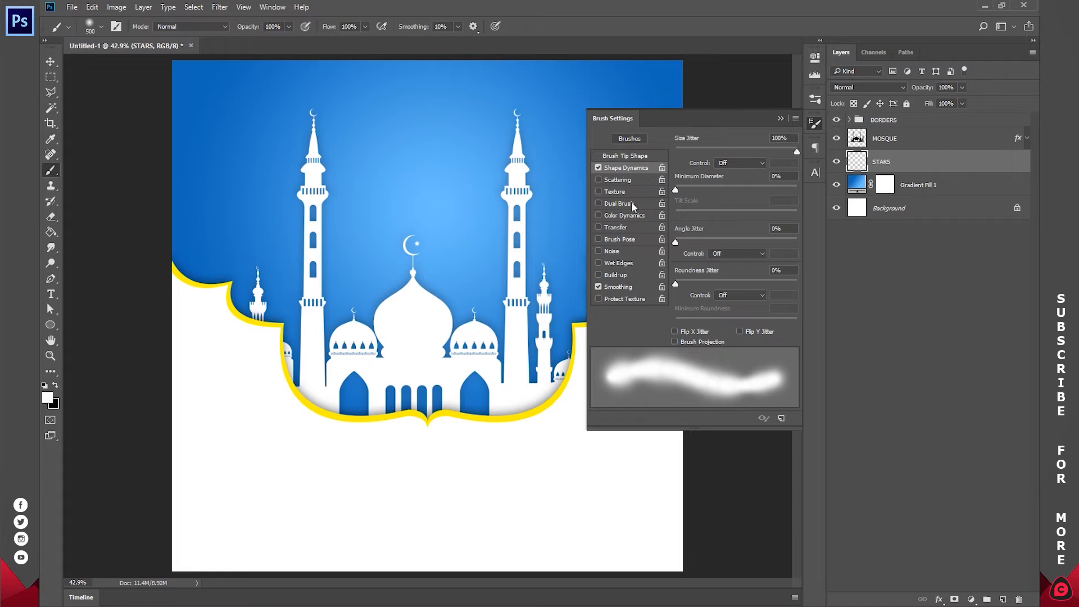
Enable Scattering for the brush with 1000% scatter and a count of 1, and close the brush settings.
{"action": "left_click", "coordinate": [612, 179]}
{"action": "mouse_move", "coordinate": [796, 151]}
{"action": "left_mouse_down"}
{"action": "mouse_move", "coordinate": [677, 150]}
{"action": "mouse_move", "coordinate": [798, 149]}
{"action": "left_mouse_up"}
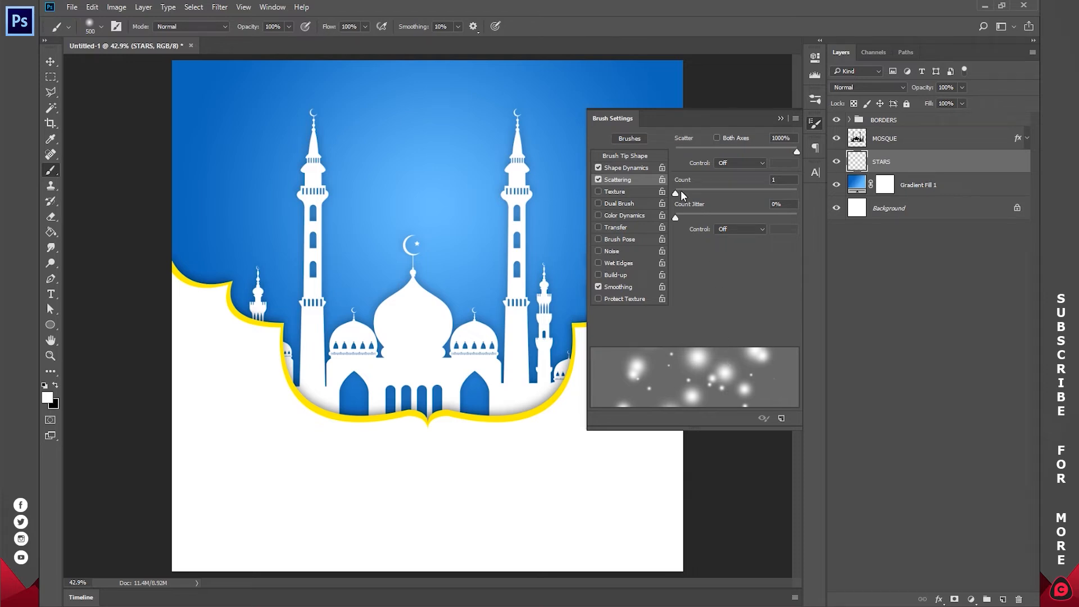
{"action": "mouse_move", "coordinate": [677, 191]}
{"action": "left_mouse_down"}
{"action": "mouse_move", "coordinate": [803, 190]}
{"action": "mouse_move", "coordinate": [745, 190]}
{"action": "mouse_move", "coordinate": [784, 191]}
{"action": "left_mouse_up"}
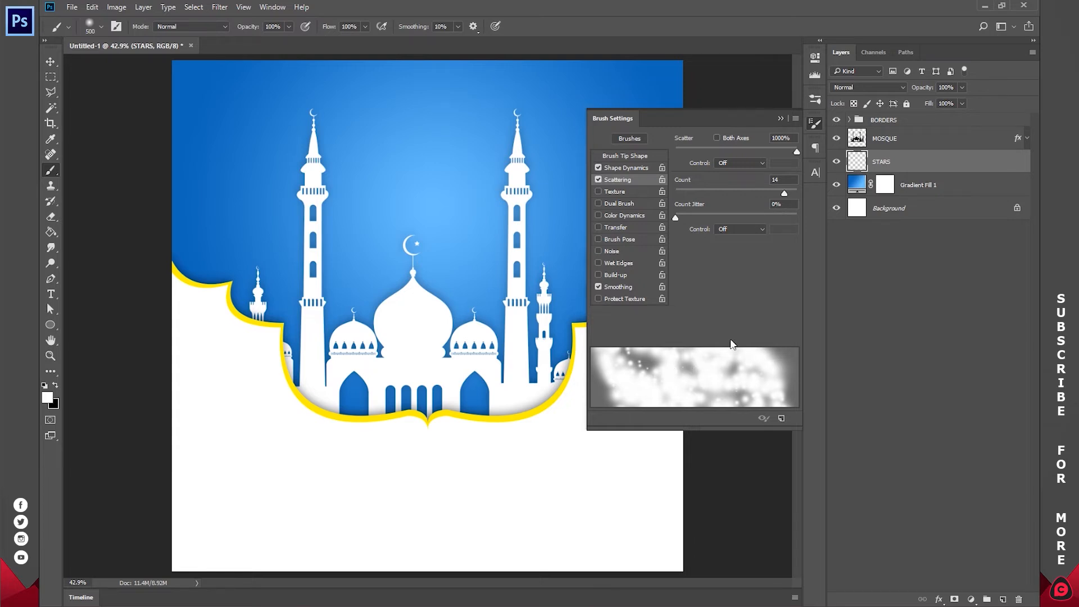
{"action": "left_click_drag", "start_coordinate": [748, 190], "coordinate": [674, 191]}
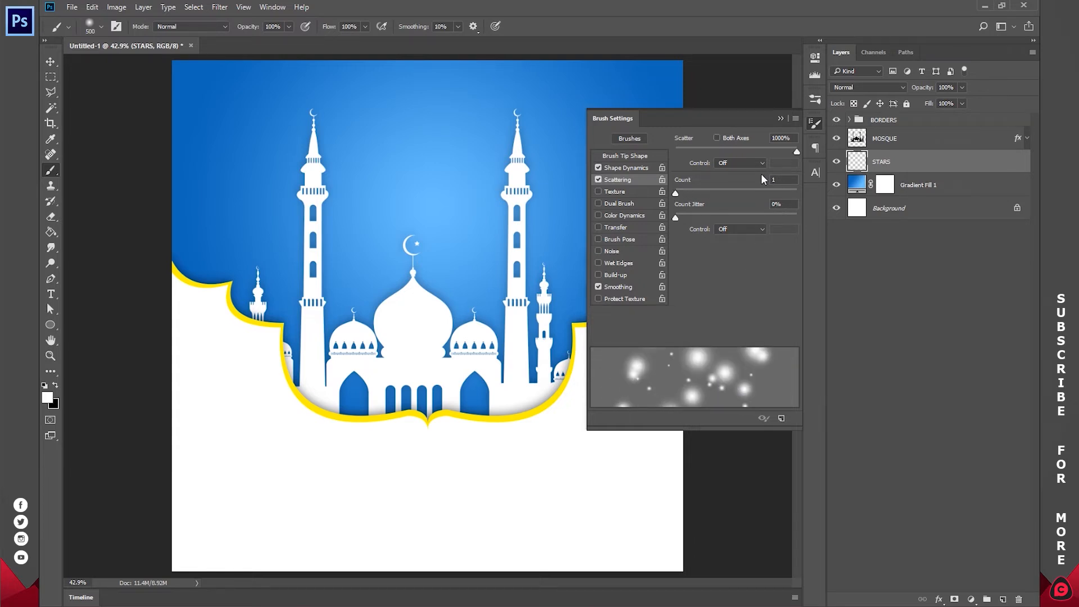
{"action": "left_click", "coordinate": [815, 123]}
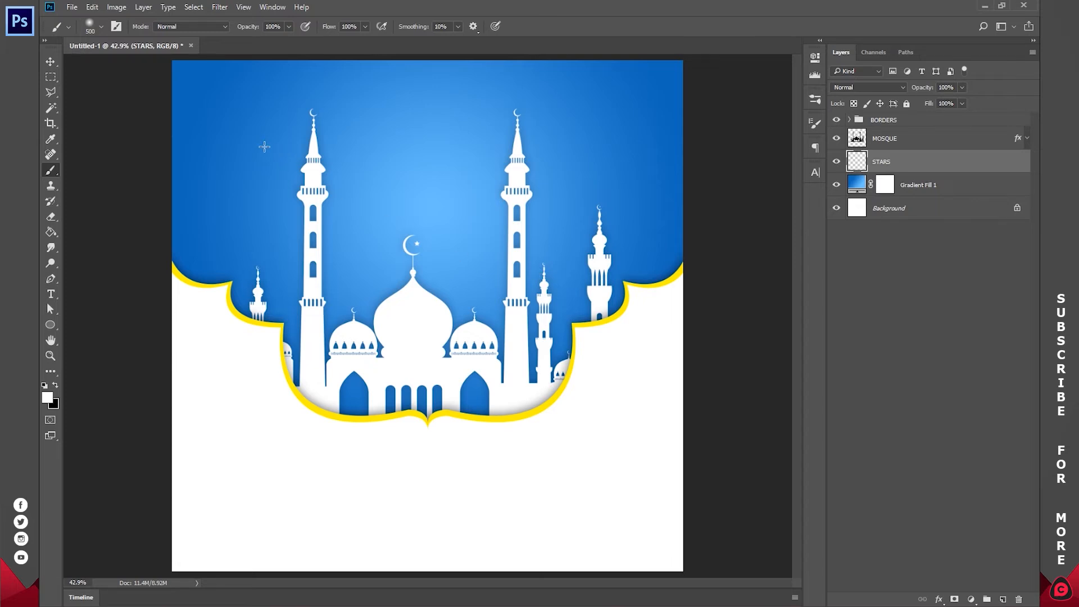
Set the brush size to 50 px and paint a V-shaped band of scattered white stars across the blue sky on the STARS layer.
{"action": "mouse_move", "coordinate": [264, 147]}
{"action": "left_mouse_down"}
{"action": "mouse_move", "coordinate": [415, 220]}
{"action": "mouse_move", "coordinate": [583, 231]}
{"action": "mouse_move", "coordinate": [619, 251]}
{"action": "left_mouse_up"}
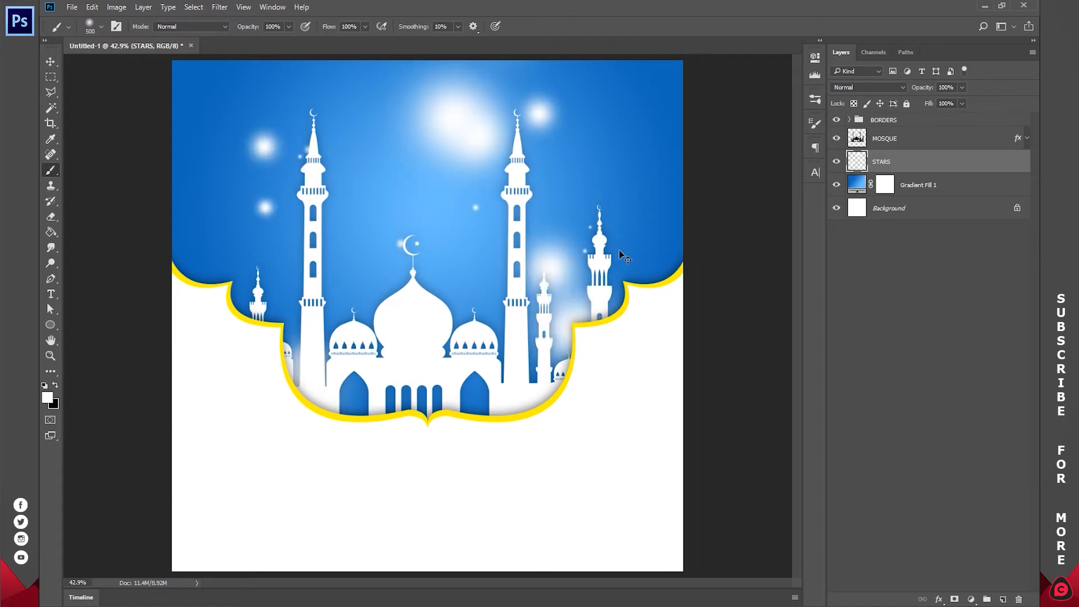
{"action": "key", "text": "ctrl+z"}
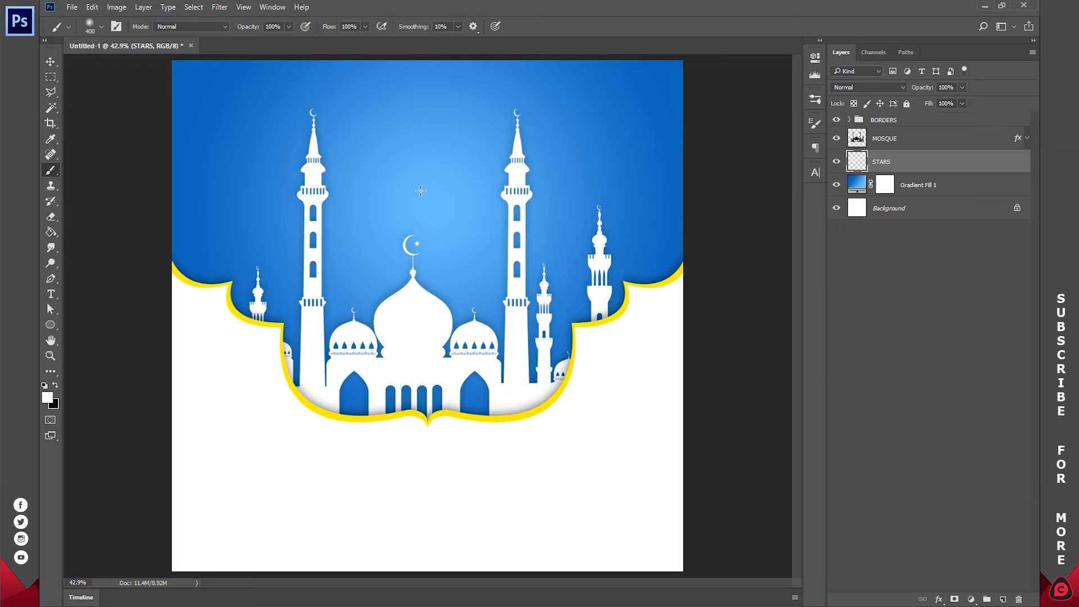
{"action": "key", "text": "bracketleft"}
{"action": "right_click", "coordinate": [415, 181]}
{"action": "type", "text": "50"}
{"action": "key", "text": "Return"}
{"action": "mouse_move", "coordinate": [238, 149]}
{"action": "left_mouse_down"}
{"action": "mouse_move", "coordinate": [299, 193]}
{"action": "mouse_move", "coordinate": [370, 221]}
{"action": "mouse_move", "coordinate": [451, 228]}
{"action": "mouse_move", "coordinate": [598, 135]}
{"action": "mouse_move", "coordinate": [638, 123]}
{"action": "mouse_move", "coordinate": [706, 142]}
{"action": "left_mouse_up"}
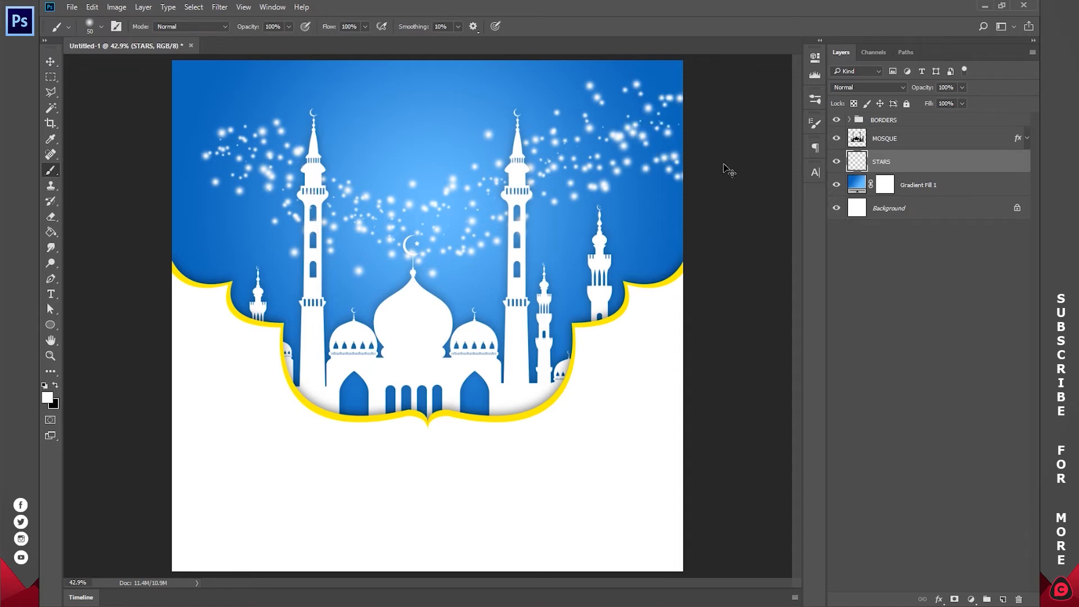
{"action": "key", "text": "ctrl+z"}
{"action": "mouse_move", "coordinate": [168, 132]}
{"action": "left_mouse_down"}
{"action": "mouse_move", "coordinate": [218, 120]}
{"action": "mouse_move", "coordinate": [264, 136]}
{"action": "mouse_move", "coordinate": [348, 219]}
{"action": "mouse_move", "coordinate": [410, 243]}
{"action": "mouse_move", "coordinate": [515, 226]}
{"action": "mouse_move", "coordinate": [597, 161]}
{"action": "mouse_move", "coordinate": [654, 92]}
{"action": "mouse_move", "coordinate": [688, 88]}
{"action": "mouse_move", "coordinate": [756, 112]}
{"action": "left_mouse_up"}
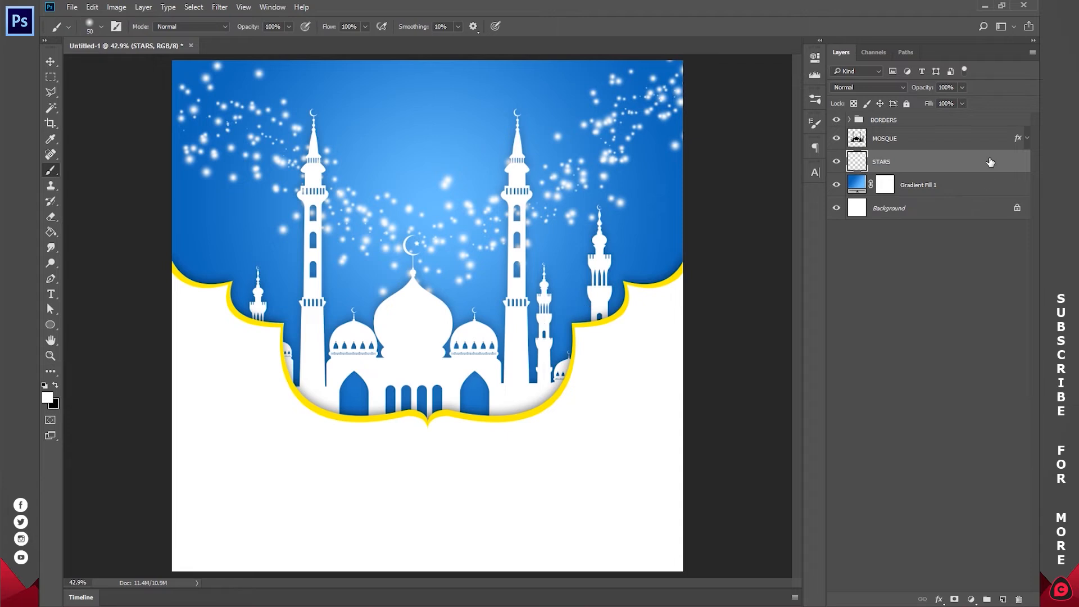
Add a layer above STARS and paint larger scattered white glows across the design with a 200 px brush.
{"action": "left_click", "coordinate": [1003, 599]}
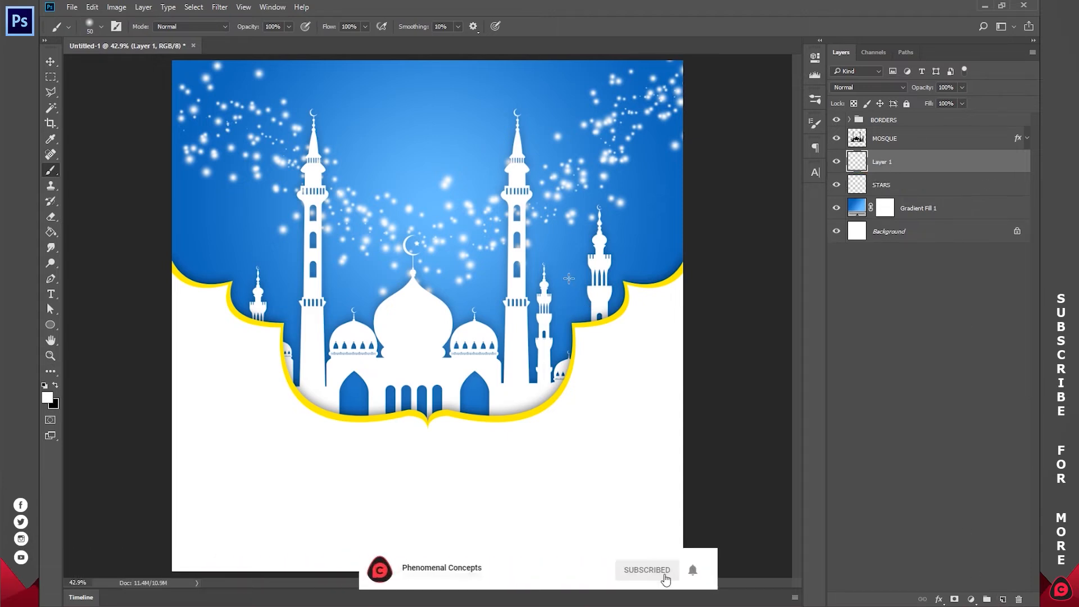
{"action": "right_click", "coordinate": [366, 289]}
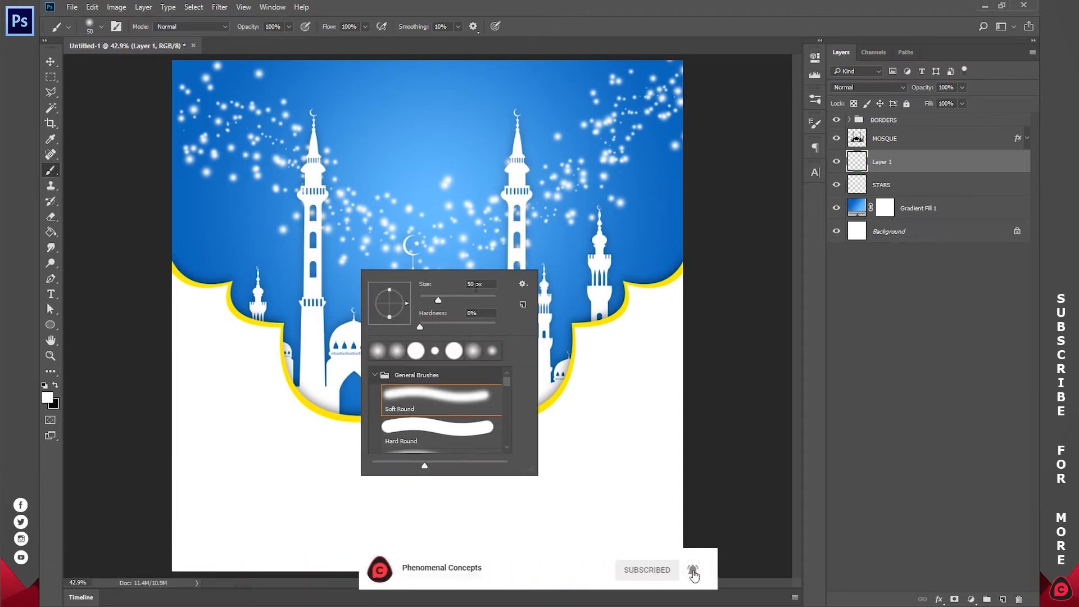
{"action": "type", "text": "200"}
{"action": "key", "text": "Return"}
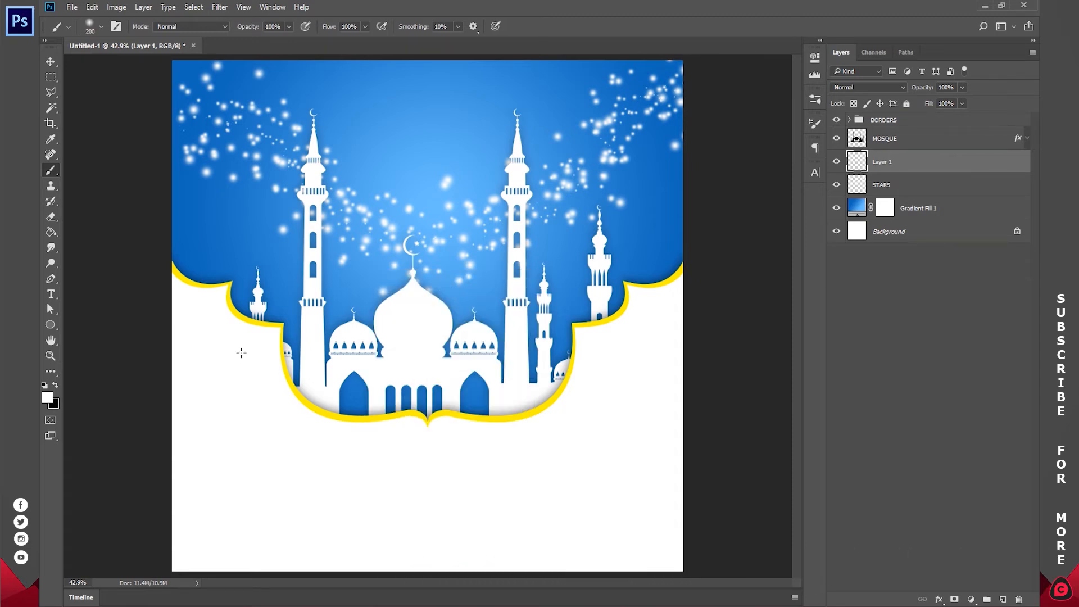
{"action": "mouse_move", "coordinate": [203, 348]}
{"action": "left_mouse_down"}
{"action": "mouse_move", "coordinate": [552, 353]}
{"action": "mouse_move", "coordinate": [706, 339]}
{"action": "left_mouse_up"}
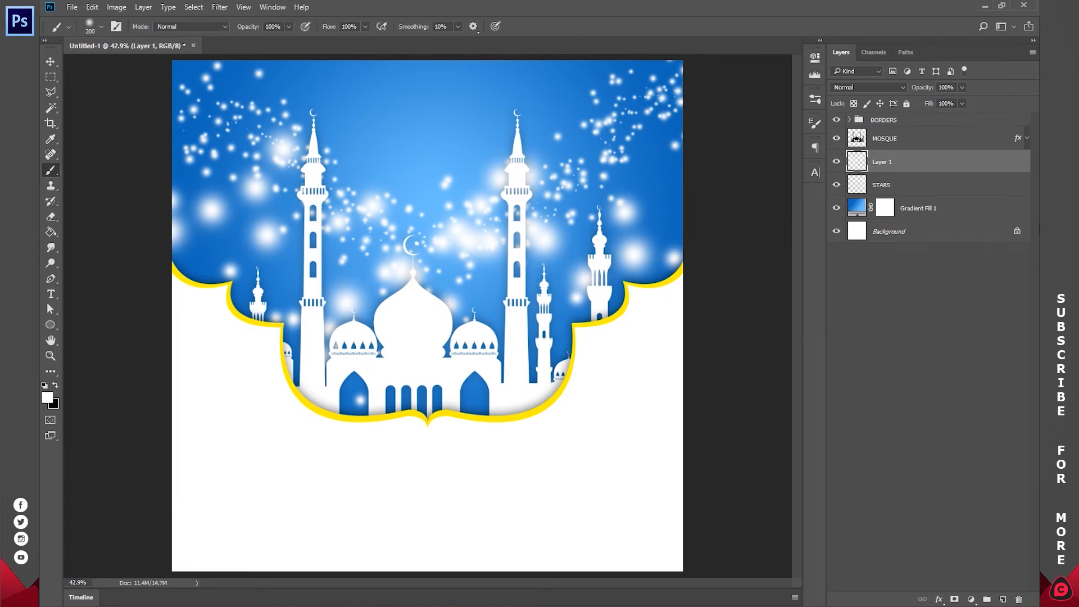
Set the opacity of the large-glow layer to 20% and deselect it.
{"action": "left_click", "coordinate": [946, 87]}
{"action": "type", "text": "20"}
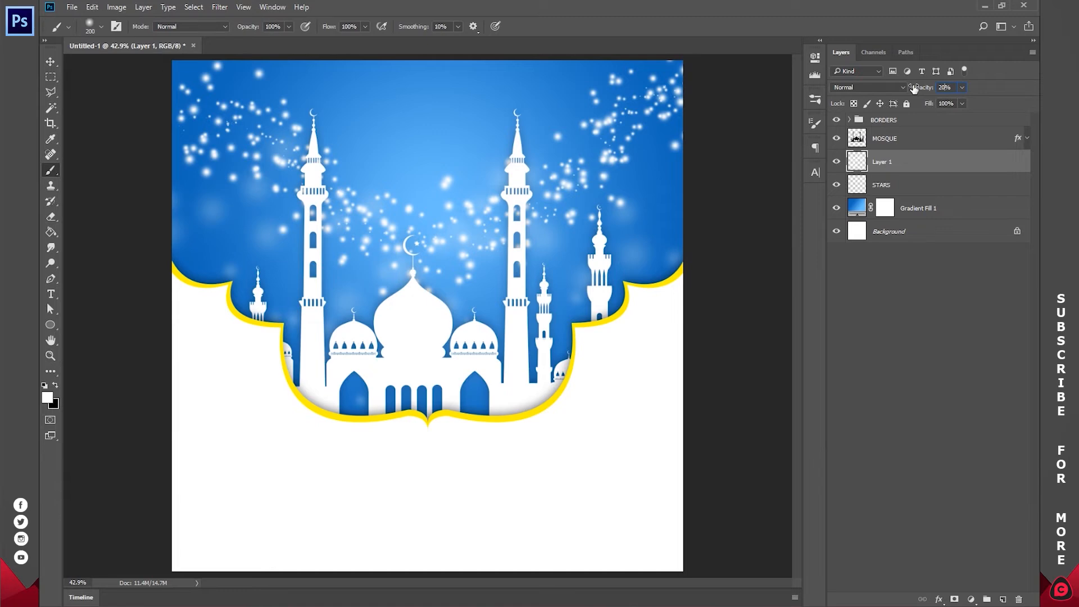
{"action": "left_click", "coordinate": [887, 284]}
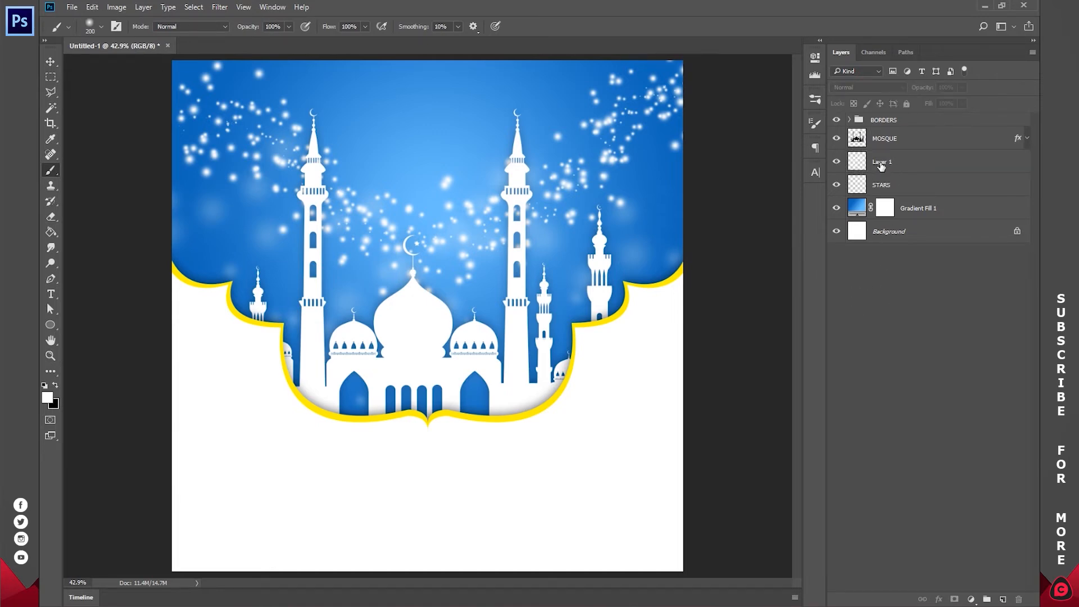
Group the STARS layer and the large-glow layer, and name the group STARS.
{"action": "left_click", "coordinate": [891, 185]}
{"action": "left_click", "coordinate": [888, 163], "text": "shift"}
{"action": "right_click", "coordinate": [888, 162]}
{"action": "key", "text": "Escape"}
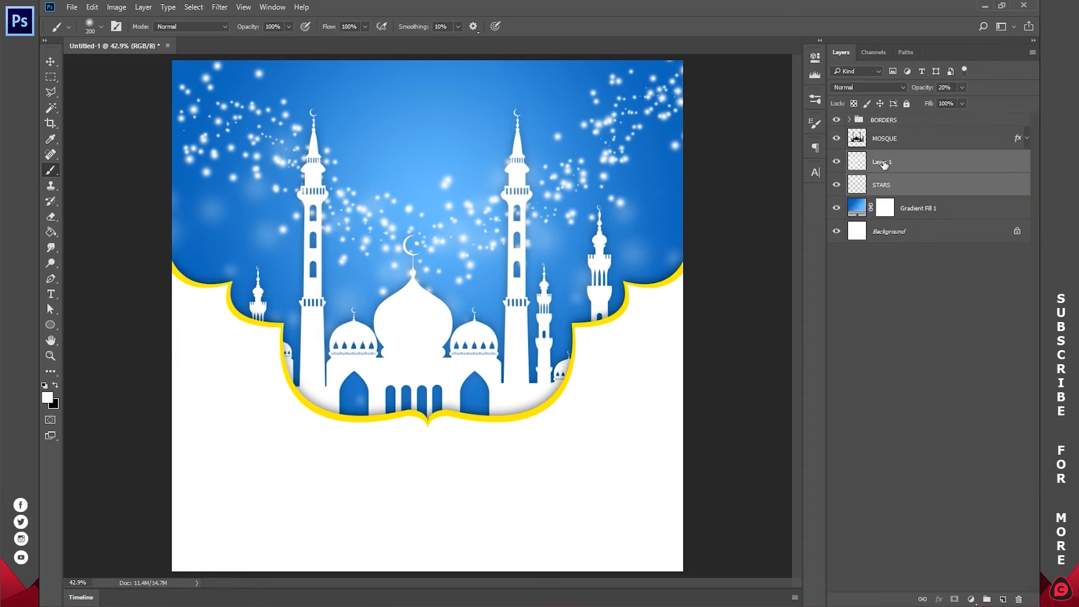
{"action": "key", "text": "ctrl+g"}
{"action": "double_click", "coordinate": [883, 157]}
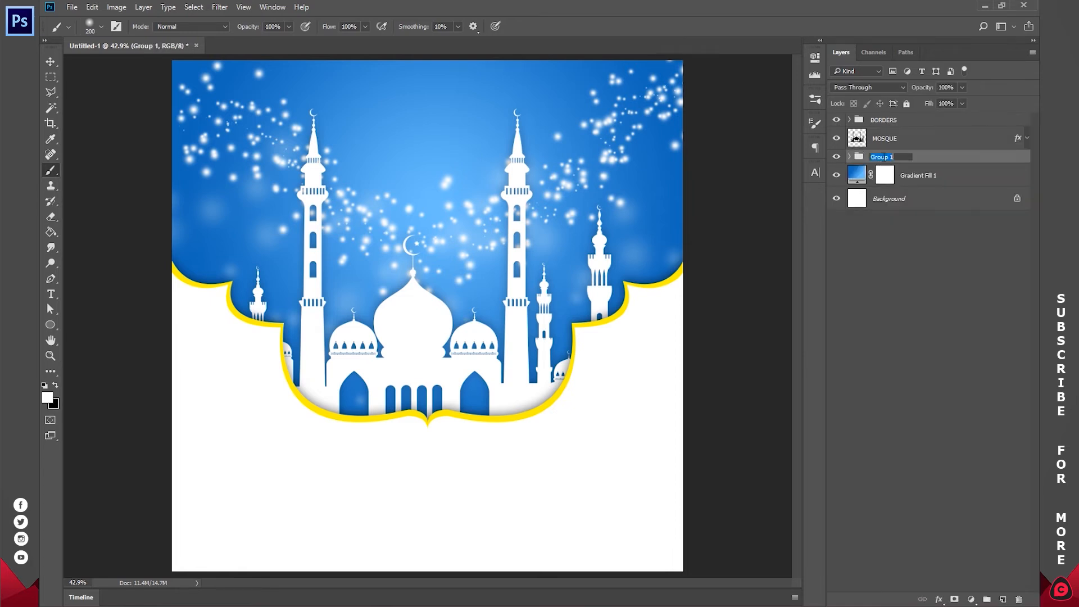
{"action": "type", "text": "STARS"}
{"action": "key", "text": "Return"}
Create an empty group named MOON directly above the STARS group.
{"action": "left_click", "coordinate": [987, 599]}
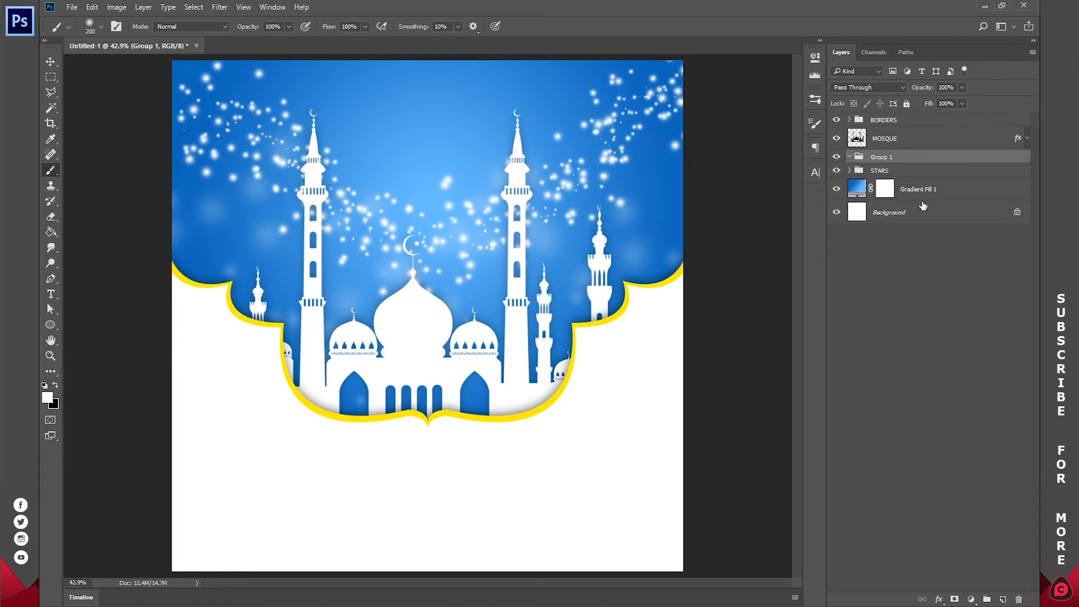
{"action": "double_click", "coordinate": [887, 157]}
{"action": "type", "text": "MOON"}
{"action": "key", "text": "Return"}
Draw a white circle with the Ellipse tool in the MOON group and centre it high in the sky between the two tall minarets.
{"action": "left_click", "coordinate": [50, 325]}
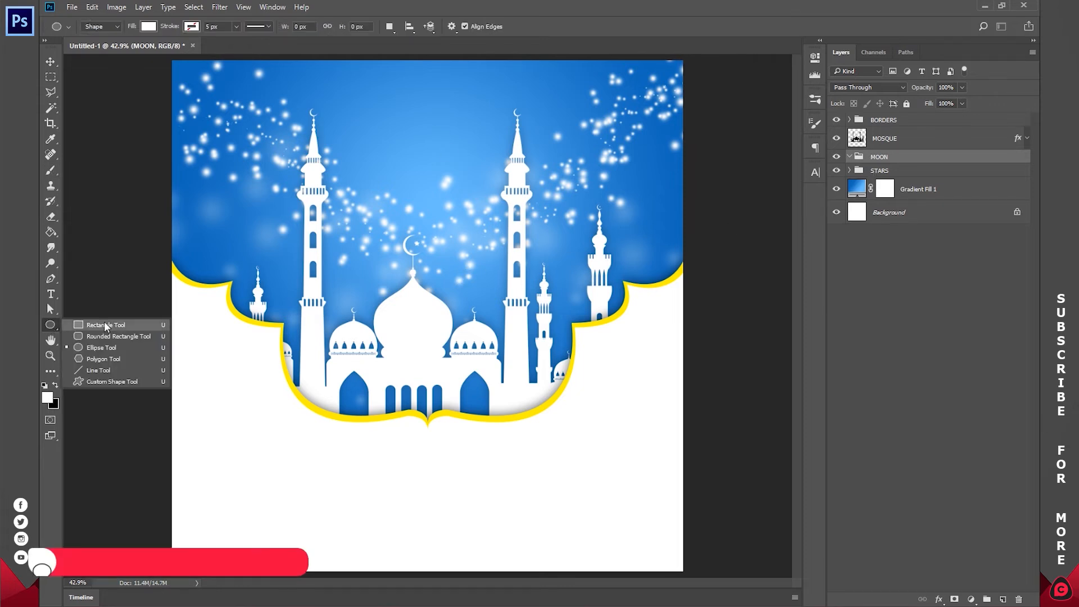
{"action": "left_click", "coordinate": [106, 350]}
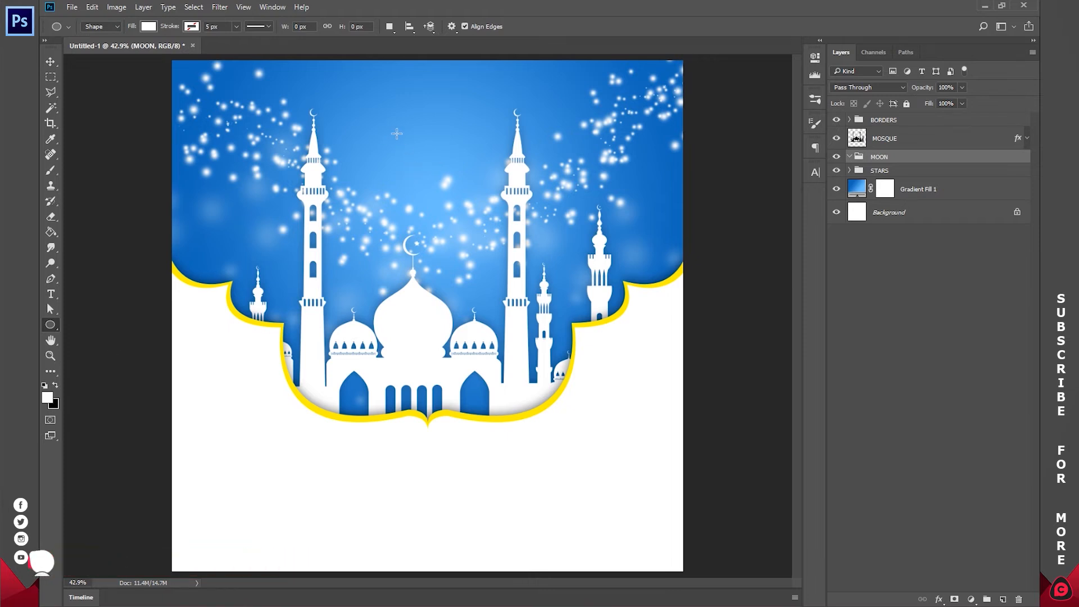
{"action": "left_click_drag", "start_coordinate": [387, 129], "coordinate": [491, 251]}
{"action": "key", "text": "v"}
{"action": "left_click_drag", "start_coordinate": [451, 174], "coordinate": [440, 128]}
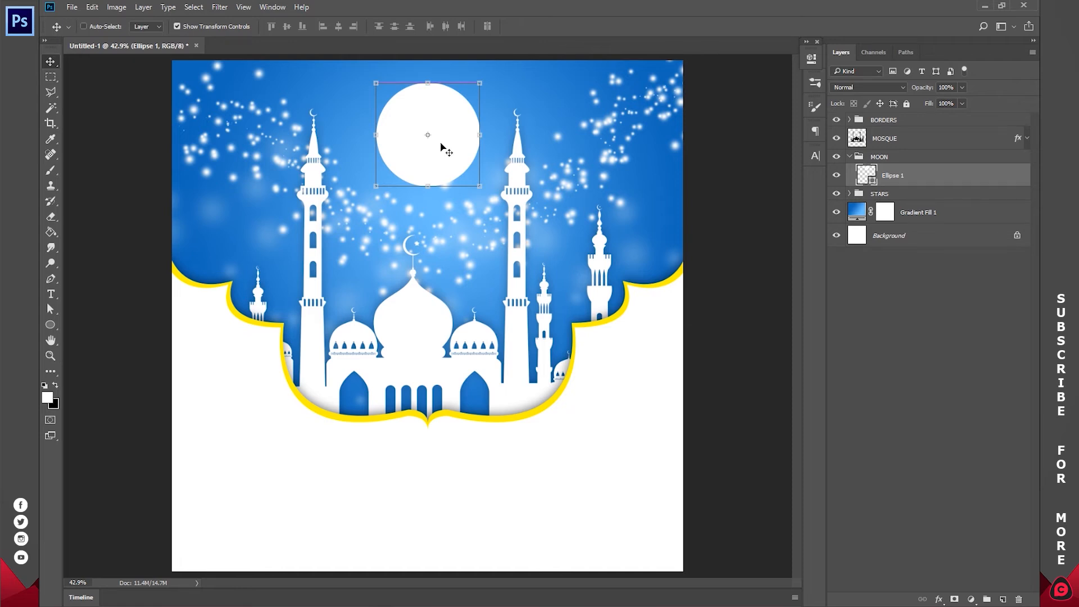
Duplicate the white circle and change the copy's fill to bright red.
{"action": "key", "text": "ctrl+j"}
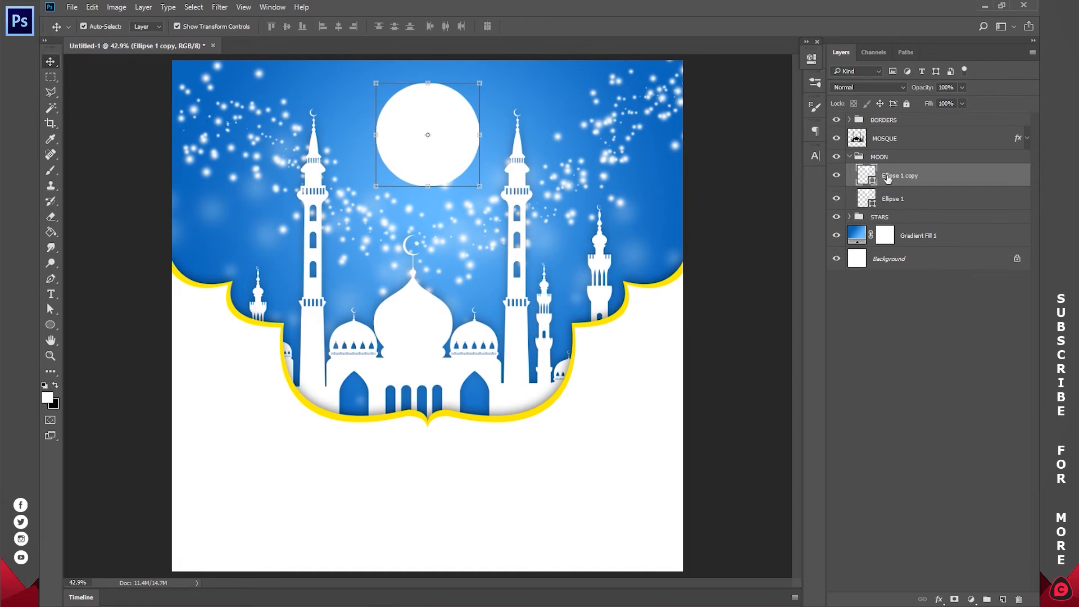
{"action": "double_click", "coordinate": [867, 173]}
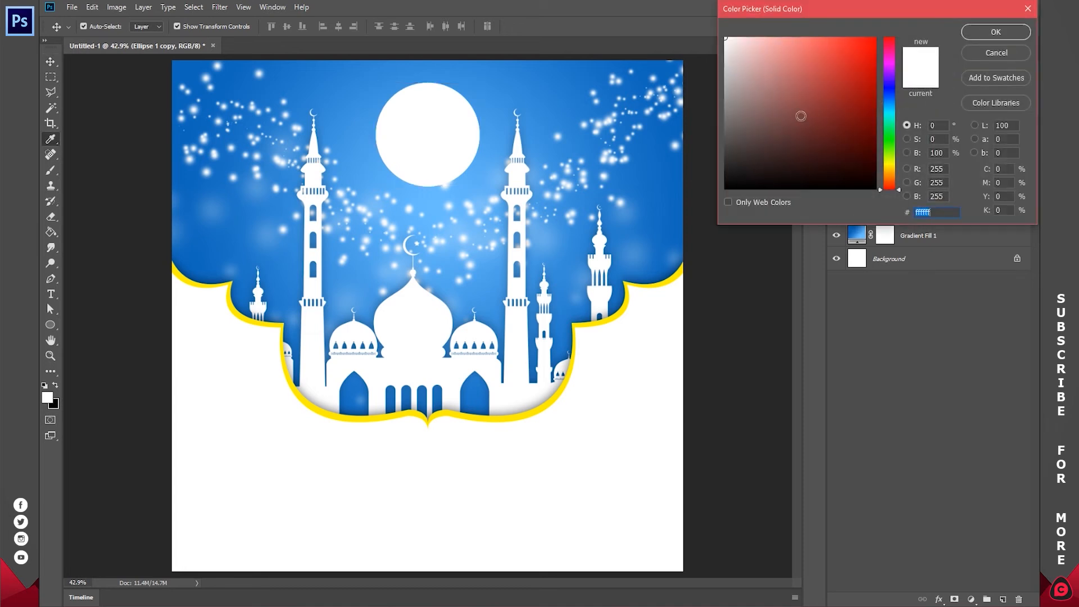
{"action": "type", "text": "a22727"}
{"action": "left_click_drag", "start_coordinate": [863, 115], "coordinate": [875, 38]}
{"action": "left_click", "coordinate": [1013, 35]}
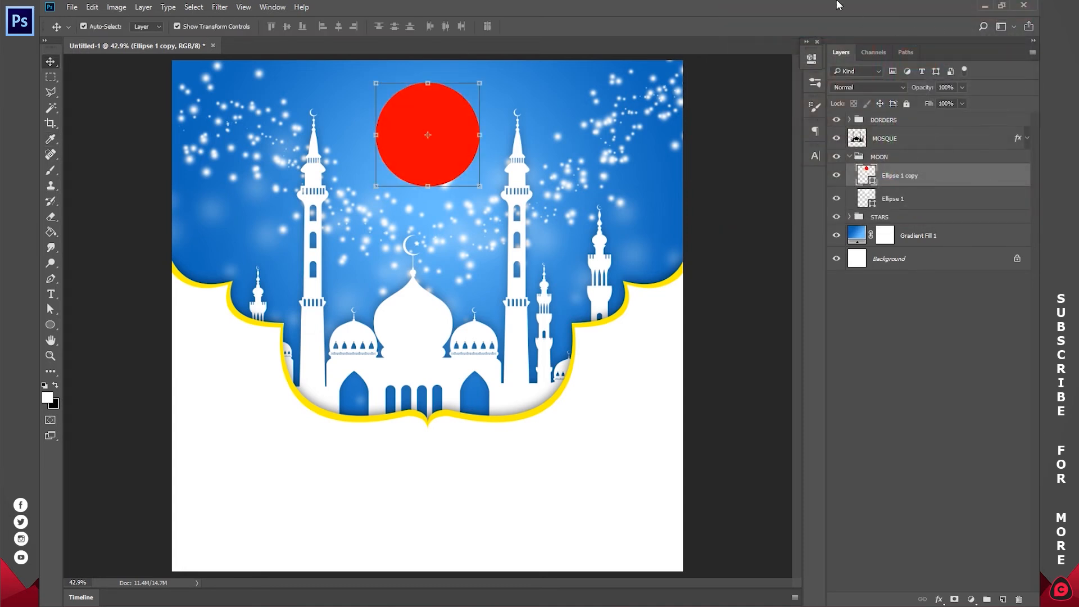
Offset the red circle slightly up and to the right of the white one to outline a crescent, and hide the red circle's layer.
{"action": "left_click_drag", "start_coordinate": [422, 162], "coordinate": [434, 142]}
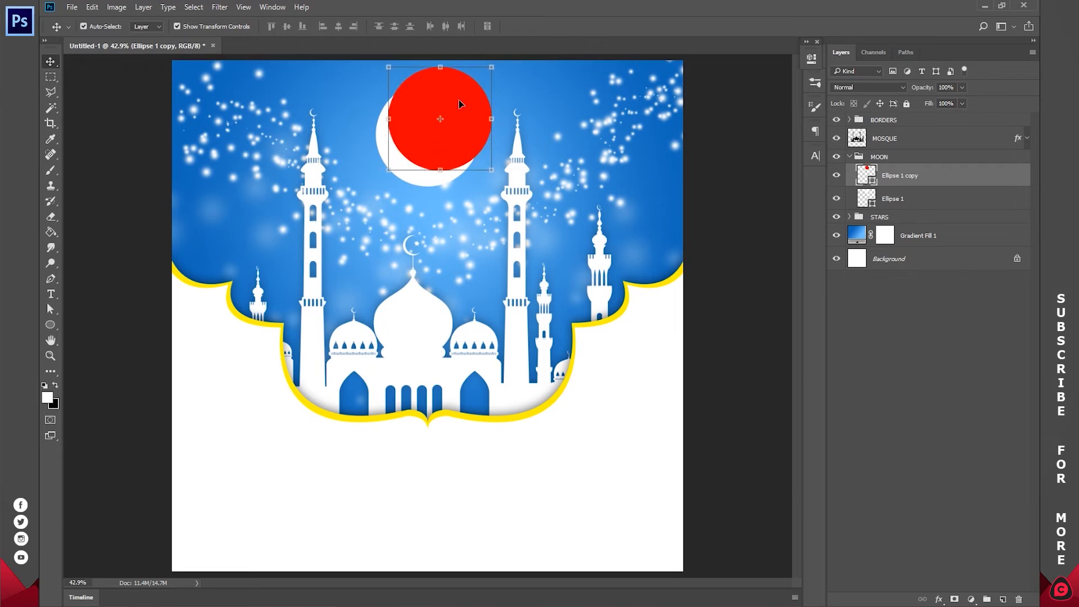
{"action": "left_click", "coordinate": [836, 177]}
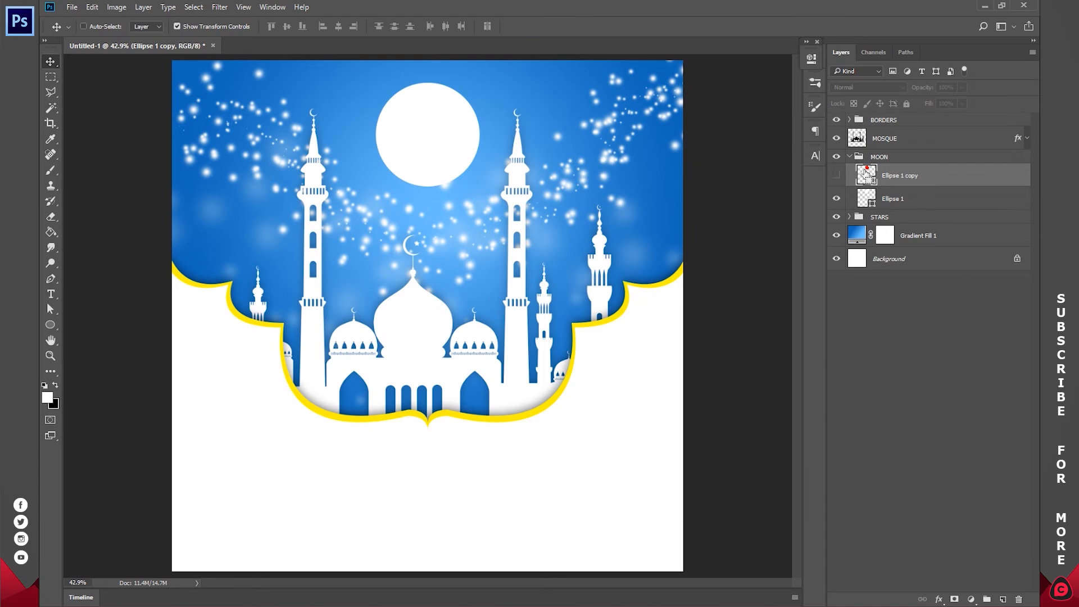
Load the hidden red circle's outline as a selection and add it as a layer mask on the white circle's layer.
{"action": "key", "text": "ctrl"}
{"action": "key", "text": "ctrl"}
{"action": "key", "text": "ctrl"}
{"action": "key", "text": "ctrl"}
{"action": "key", "text": "ctrl"}
{"action": "key", "text": "ctrl"}
{"action": "key", "text": "ctrl"}
{"action": "left_click", "coordinate": [868, 171], "text": "ctrl"}
{"action": "left_click", "coordinate": [870, 200]}
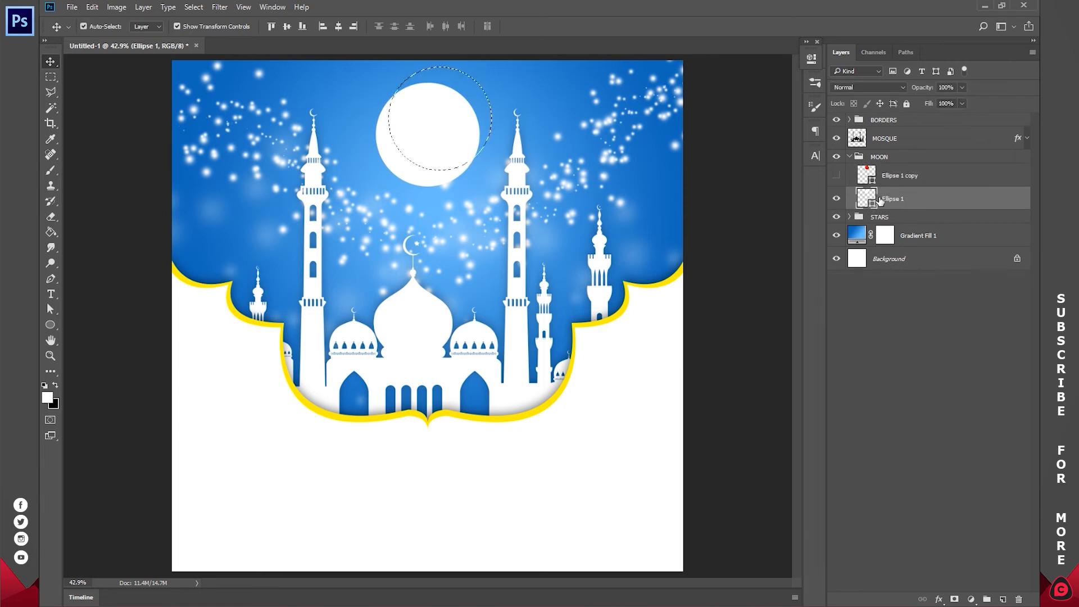
{"action": "left_click", "coordinate": [837, 199]}
{"action": "left_click", "coordinate": [836, 199]}
{"action": "left_click", "coordinate": [955, 599]}
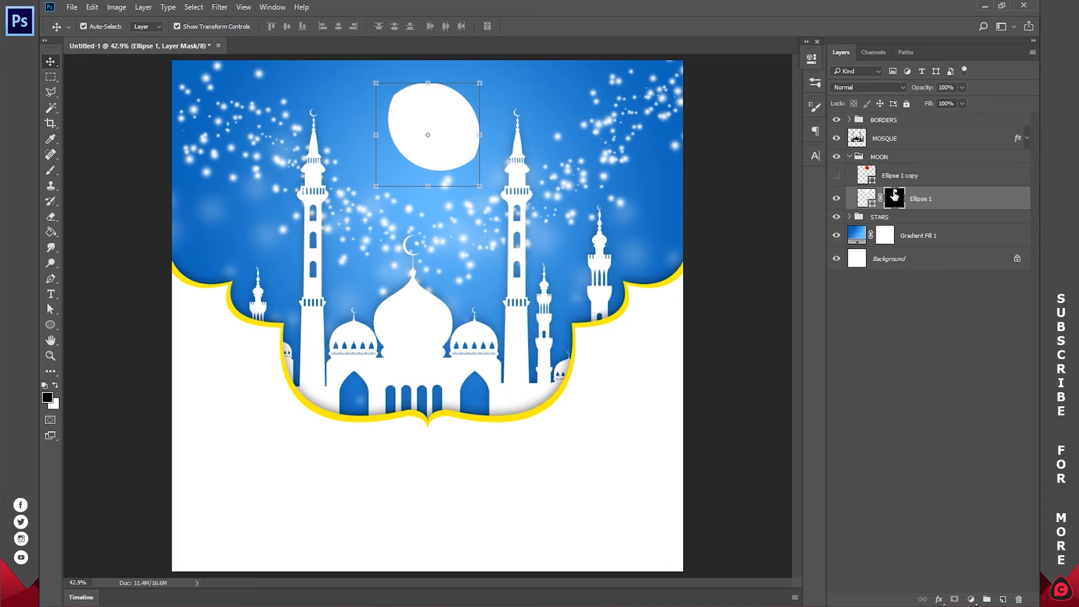
Invert the white circle's layer mask to cut out a crescent, and delete the hidden red circle layer.
{"action": "left_click", "coordinate": [861, 198]}
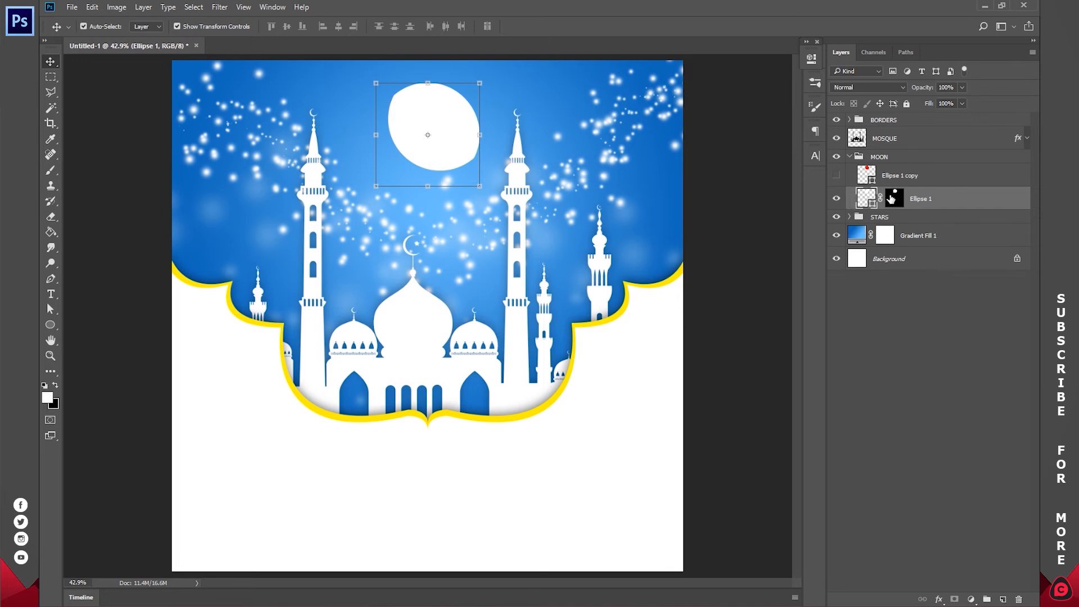
{"action": "left_click", "coordinate": [894, 198]}
{"action": "key", "text": "ctrl+i"}
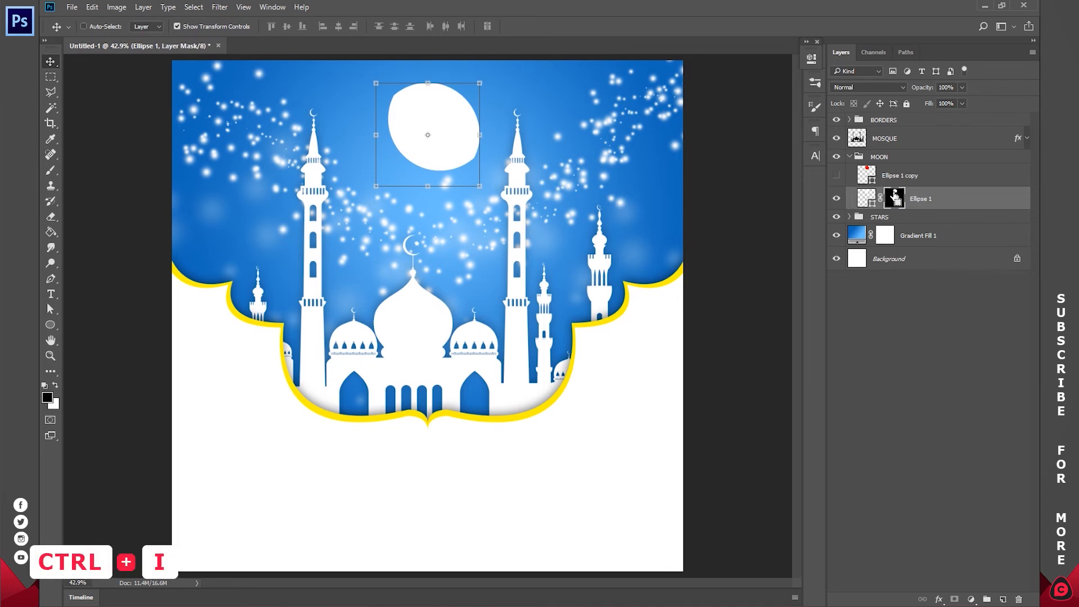
{"action": "key", "text": "ctrl+i"}
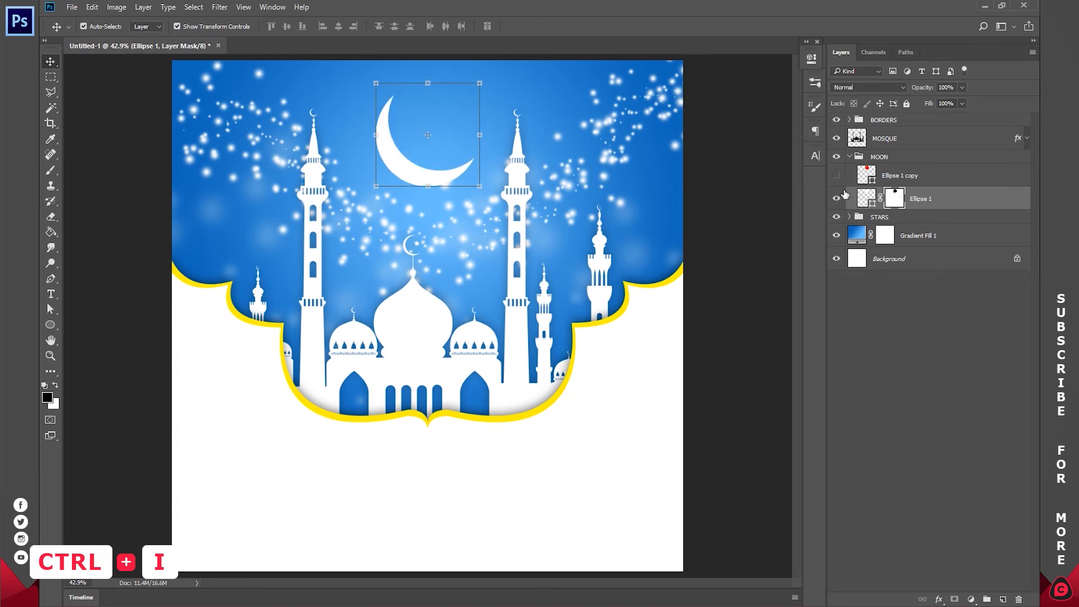
{"action": "left_click", "coordinate": [910, 178]}
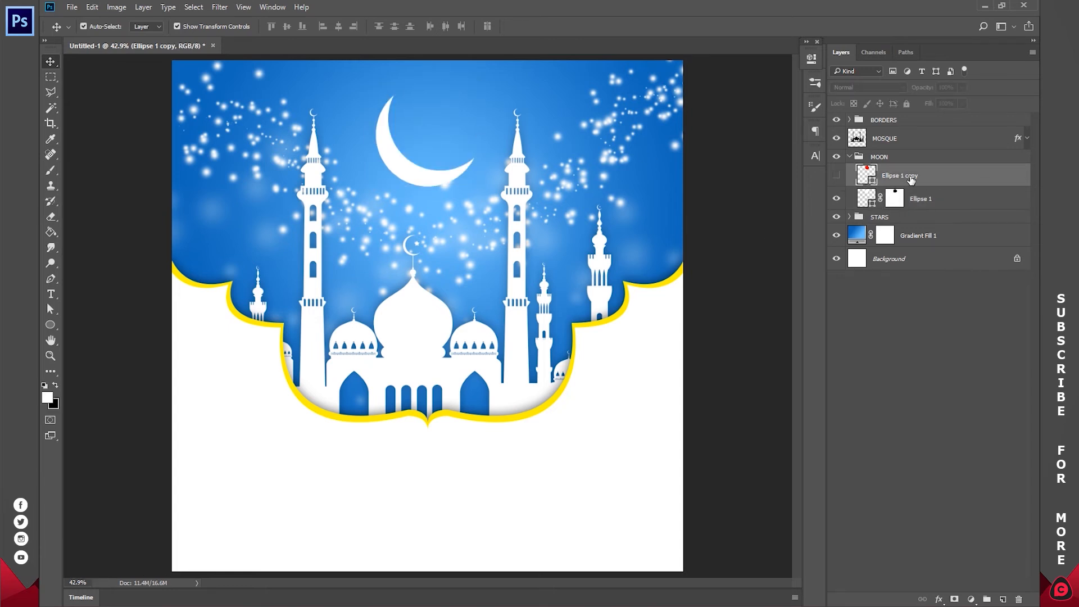
{"action": "key", "text": "Delete"}
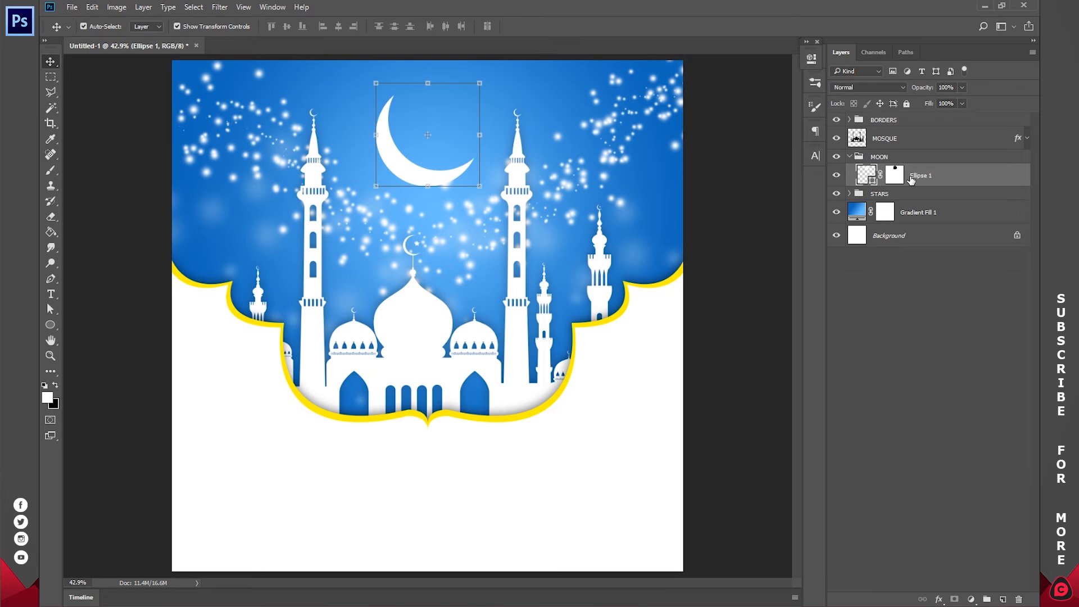
Scale the crescent down around its centre until its circle is about 264 px wide.
{"action": "left_click_drag", "start_coordinate": [479, 186], "coordinate": [462, 167]}
{"action": "left_click", "coordinate": [566, 26]}
{"action": "left_click", "coordinate": [963, 360]}
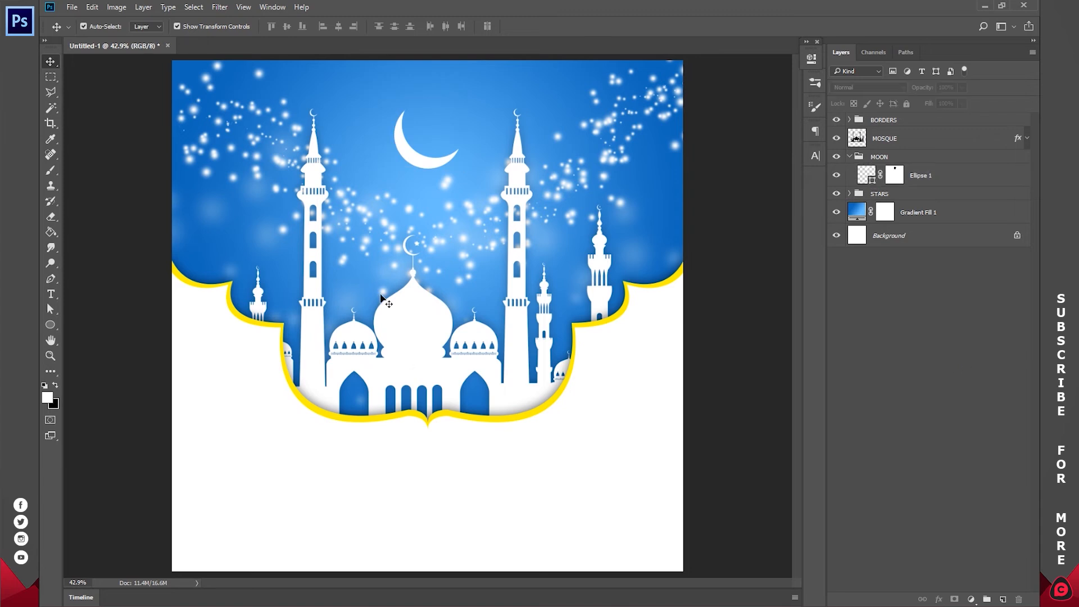
Place a vertical guide at the canvas centre and shift the mosque to the right so its main dome's tip sits on the guide.
{"action": "left_click", "coordinate": [417, 322]}
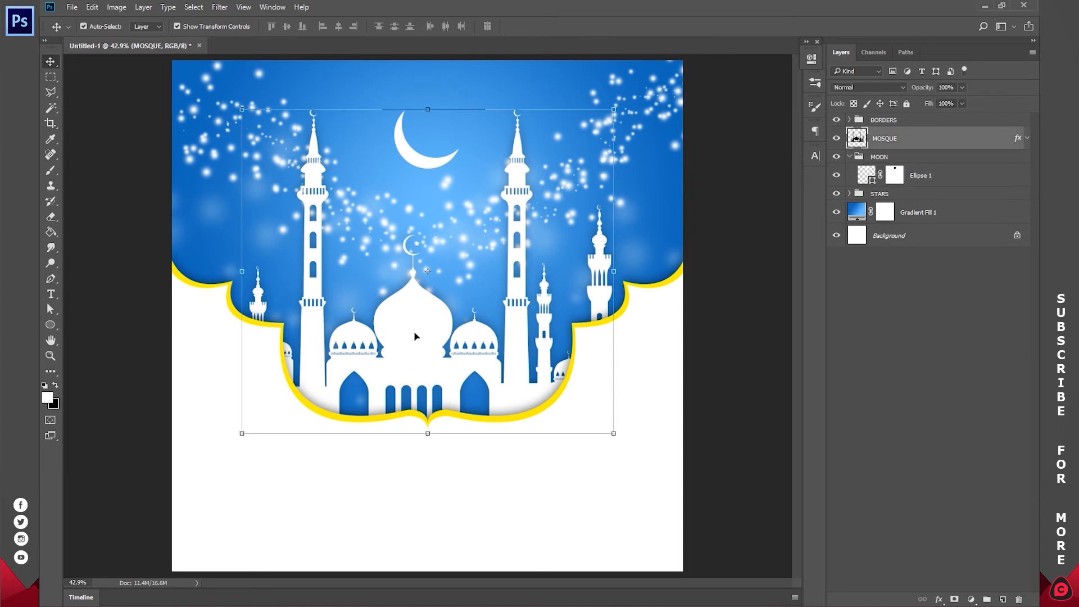
{"action": "left_click", "coordinate": [144, 313]}
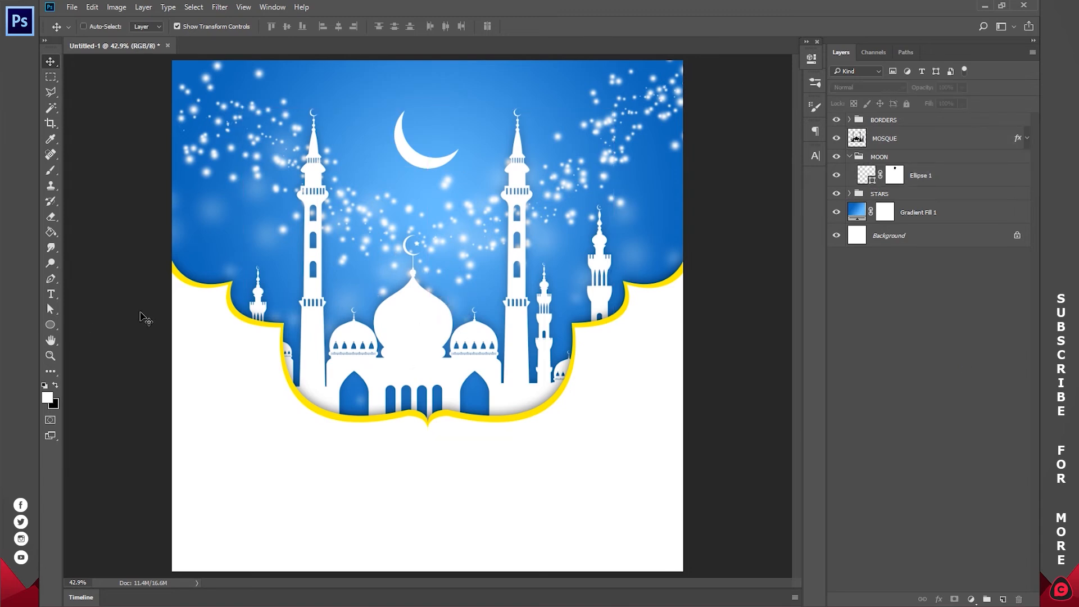
{"action": "key", "text": "ctrl+r"}
{"action": "left_click_drag", "start_coordinate": [69, 317], "coordinate": [433, 321]}
{"action": "key", "text": "z"}
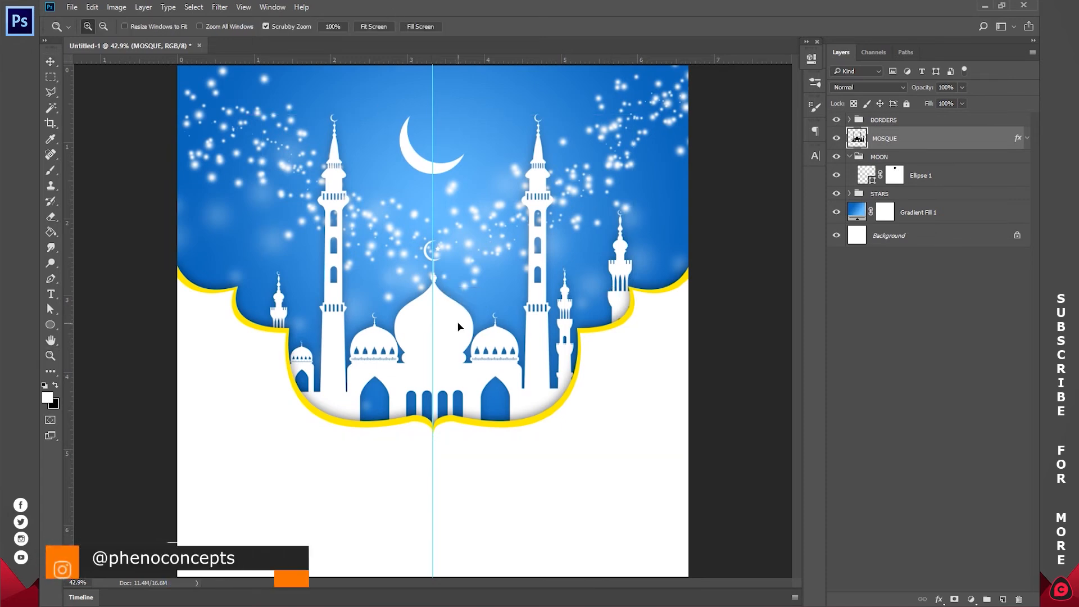
{"action": "key", "text": "v"}
{"action": "key", "text": "ctrl+r"}
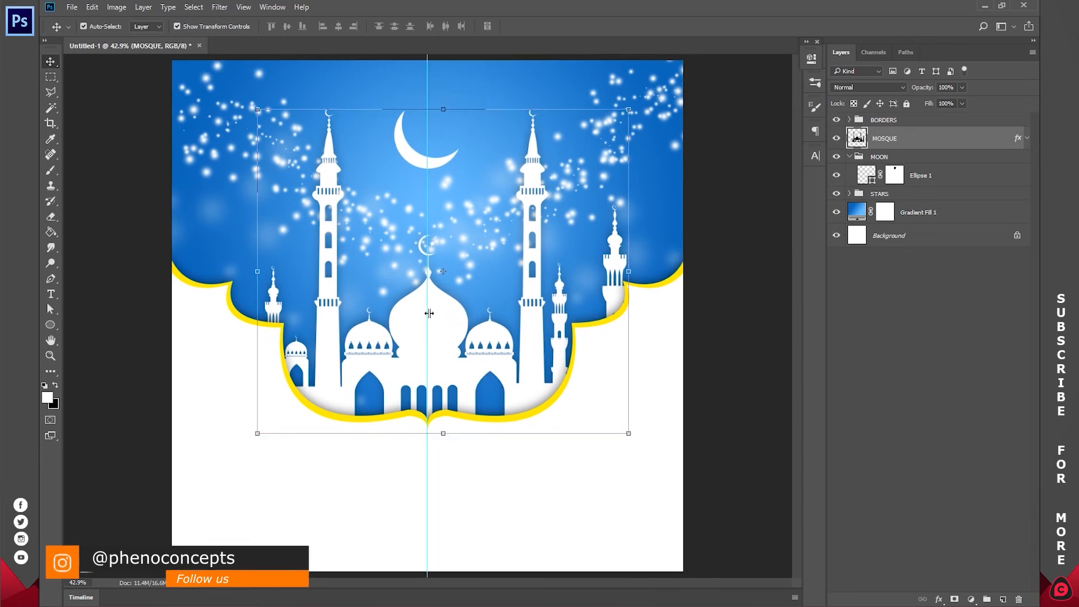
{"action": "left_click", "coordinate": [693, 349]}
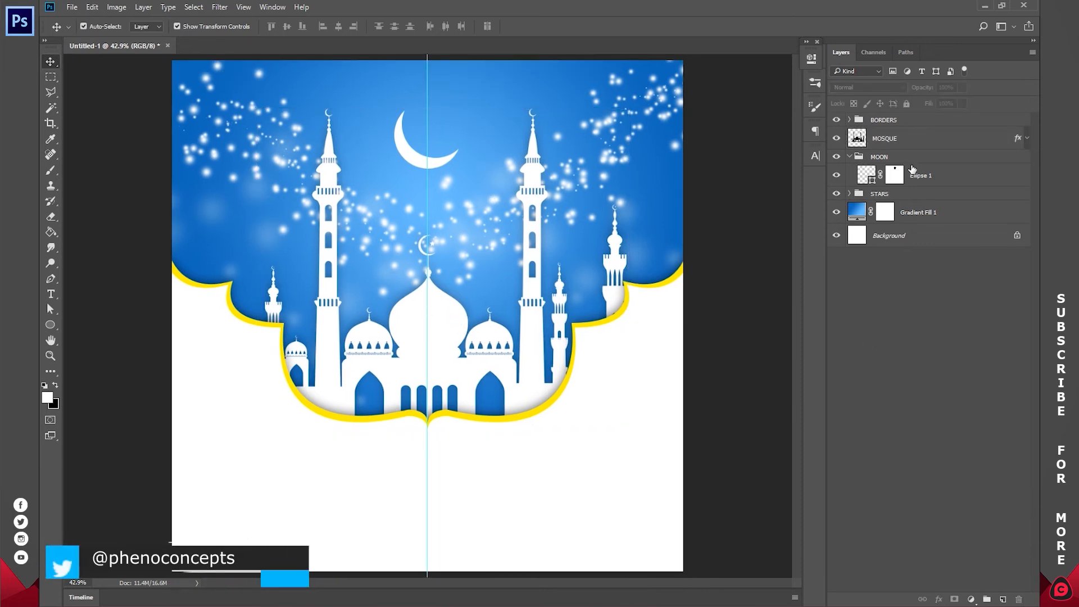
Create a white five-pointed star in the MOON group with the Polygon tool, 264 px wide and high, with sides indented by 50%.
{"action": "left_click", "coordinate": [889, 160]}
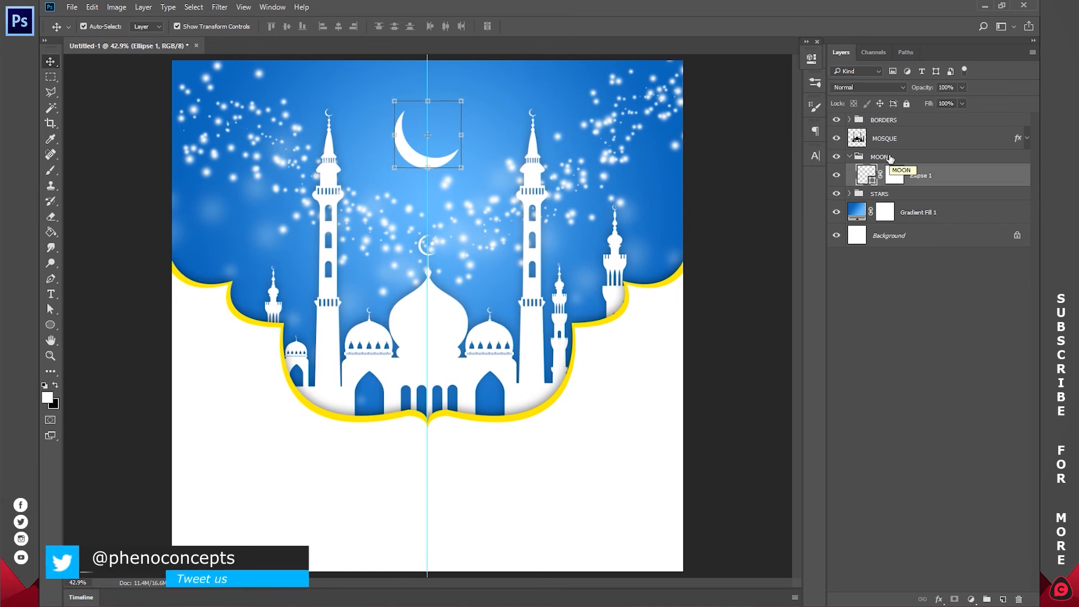
{"action": "left_click", "coordinate": [50, 326]}
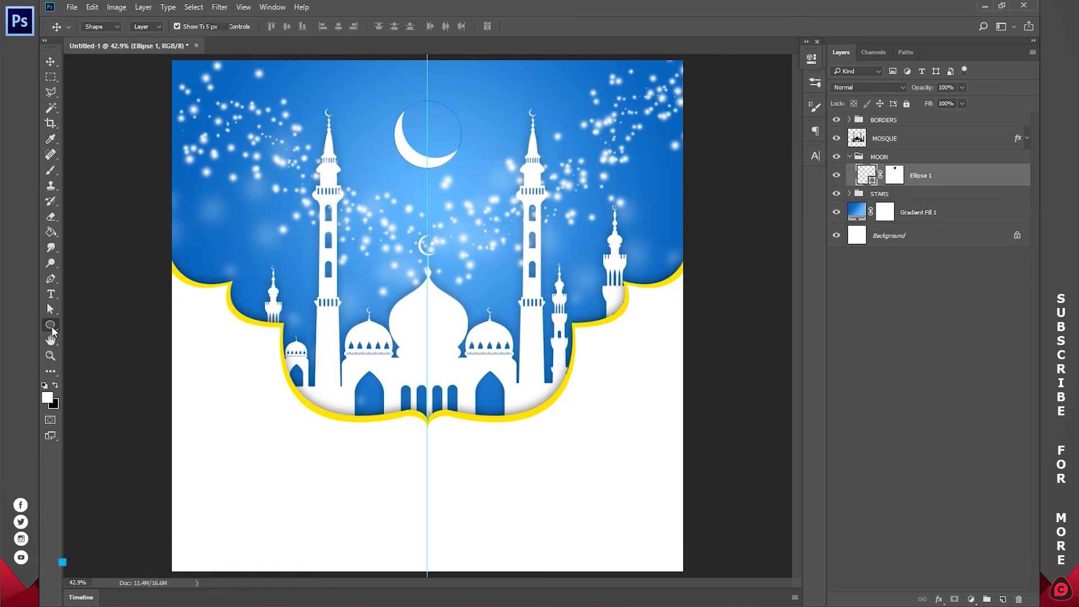
{"action": "right_click", "coordinate": [52, 328]}
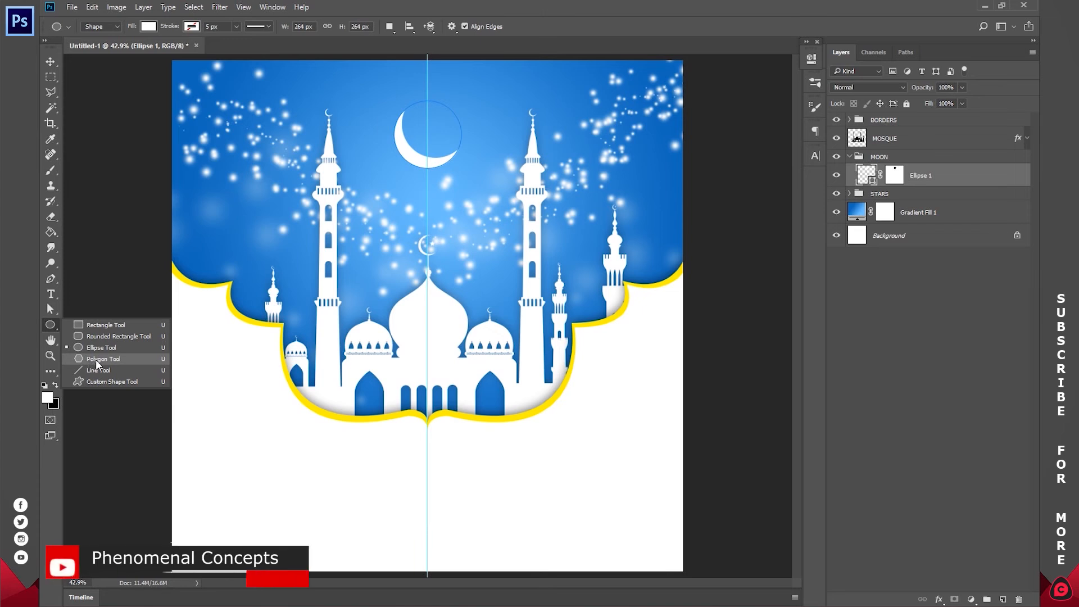
{"action": "left_click", "coordinate": [129, 359]}
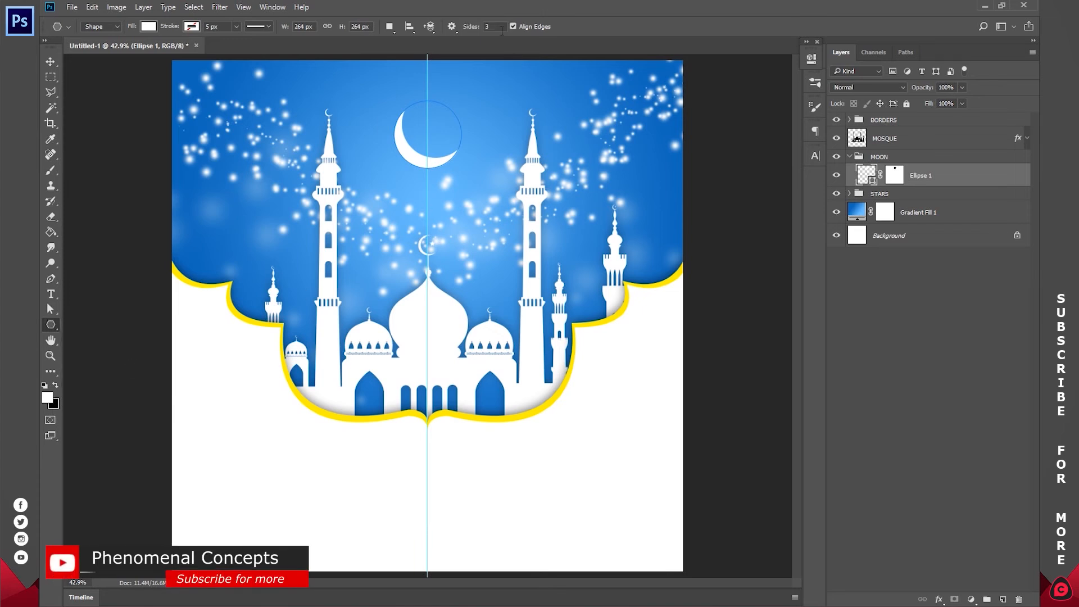
{"action": "left_click", "coordinate": [482, 26]}
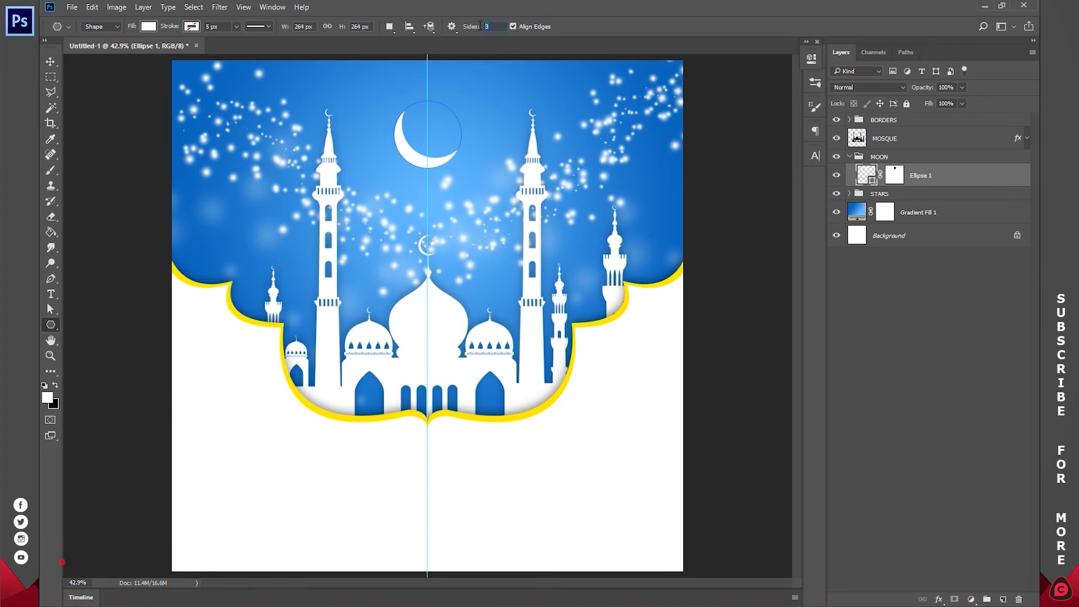
{"action": "left_click", "coordinate": [478, 253]}
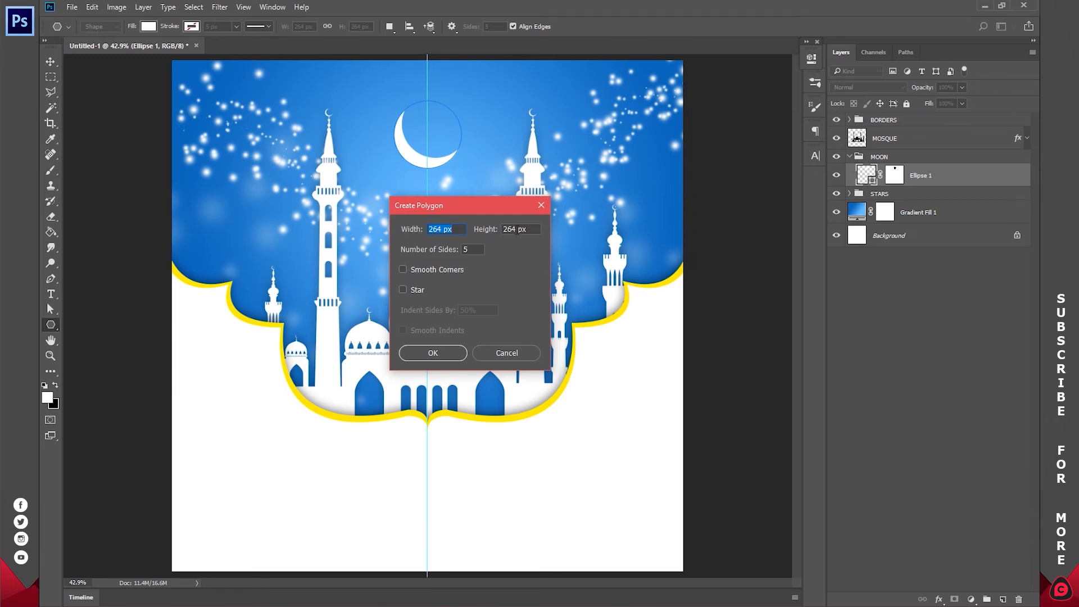
{"action": "left_click", "coordinate": [413, 290]}
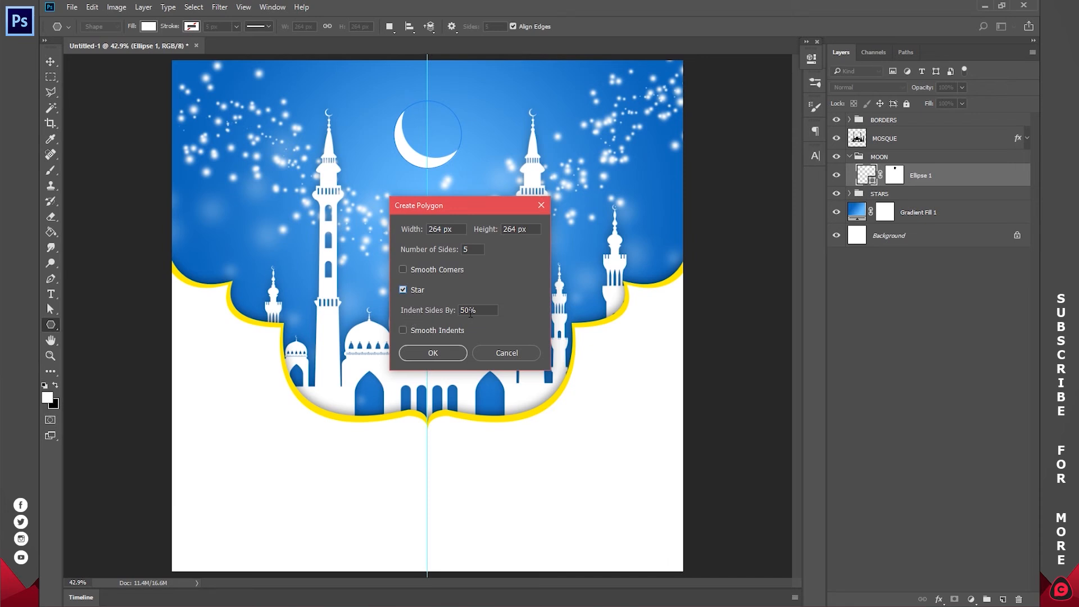
{"action": "left_click", "coordinate": [433, 353]}
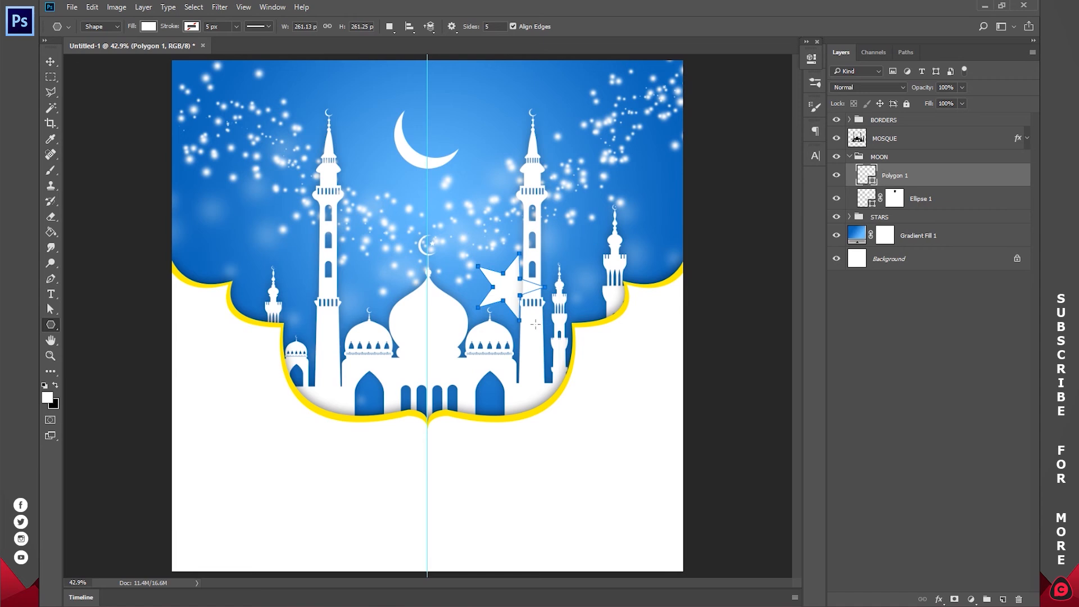
Move the star into the open sky beside the mosque's main dome and rotate it -19° to point upright.
{"action": "key", "text": "v"}
{"action": "left_click_drag", "start_coordinate": [505, 283], "coordinate": [462, 257]}
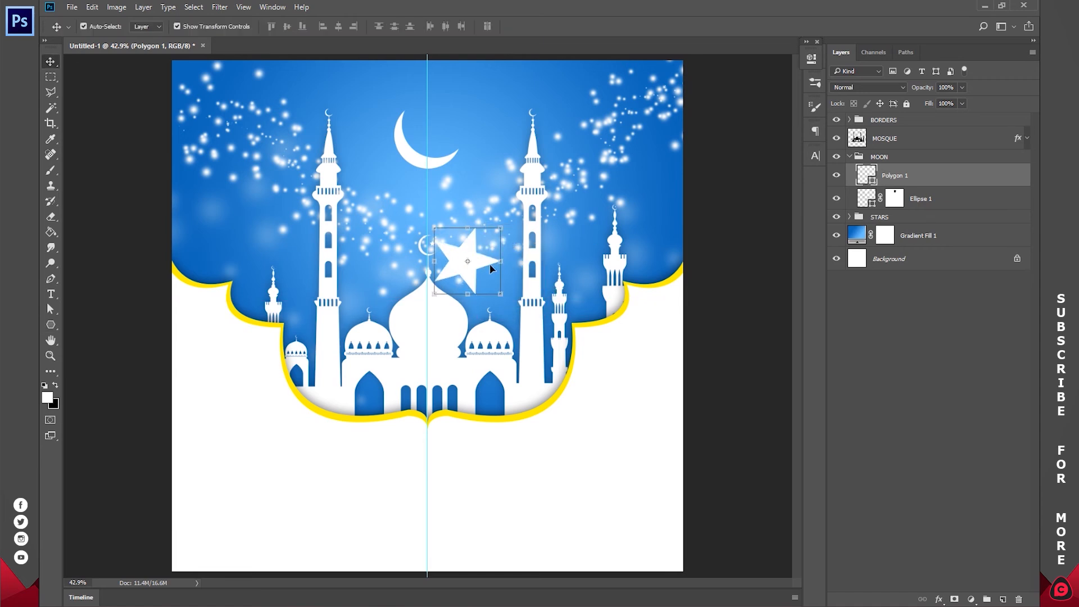
{"action": "left_click_drag", "start_coordinate": [510, 264], "coordinate": [509, 245]}
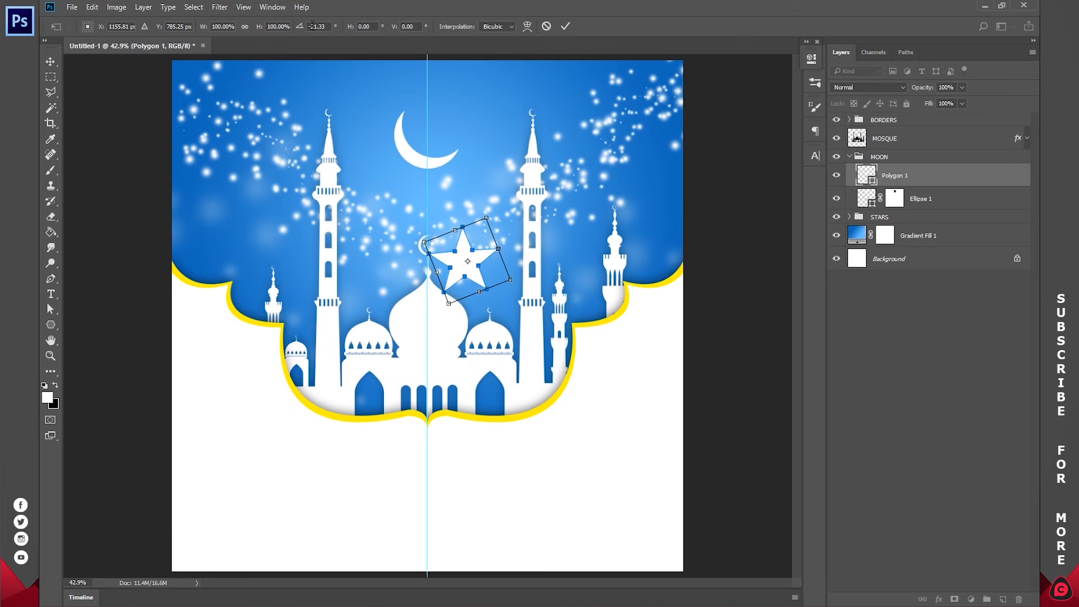
{"action": "type", "text": "-1"}
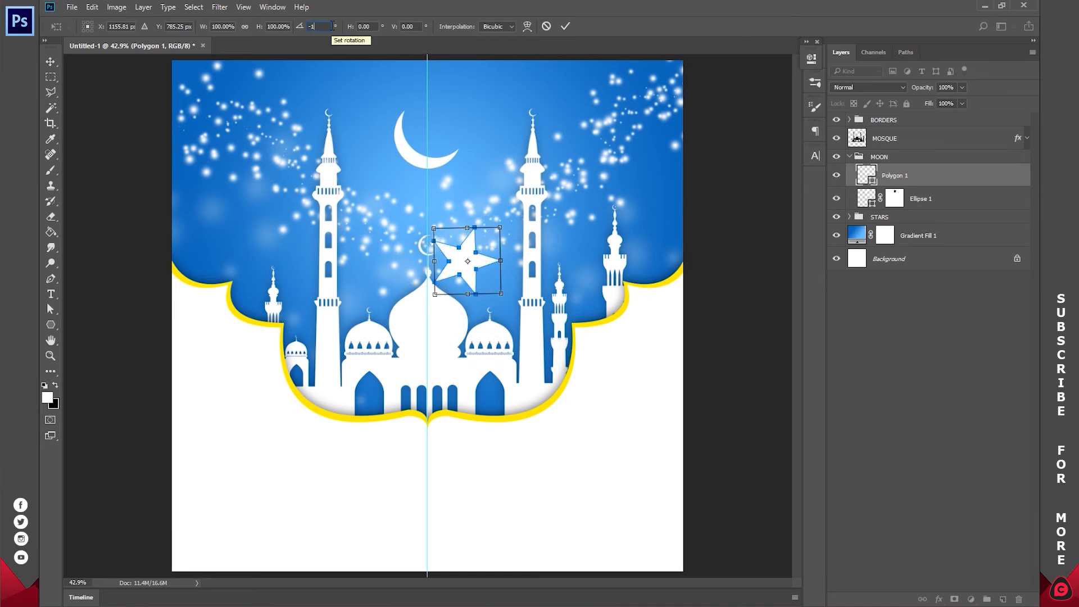
{"action": "type", "text": "9"}
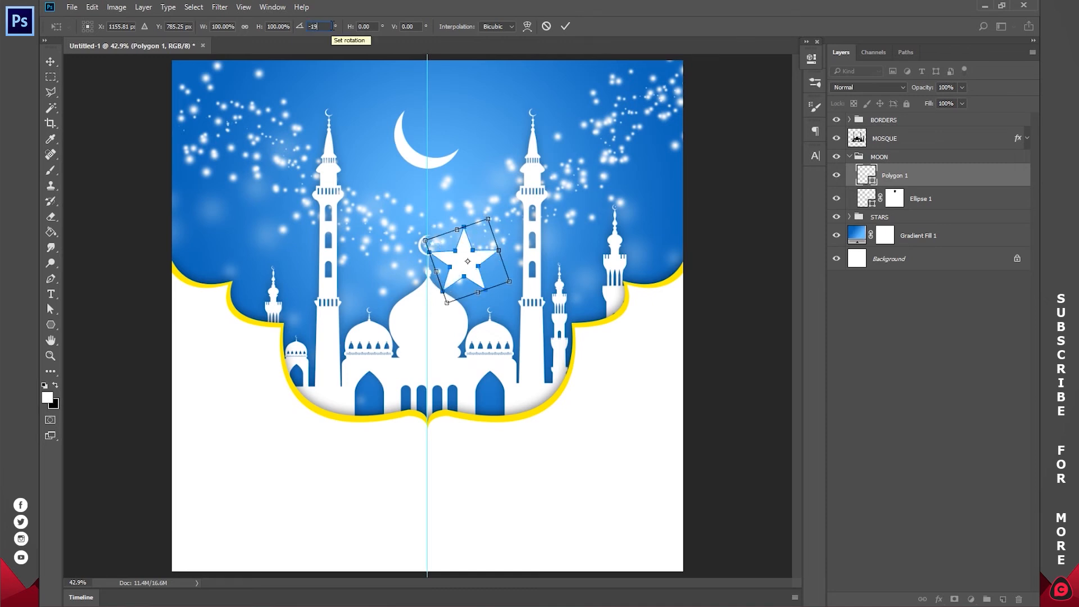
{"action": "left_click", "coordinate": [567, 26]}
Shrink the star to less than half its size and place it inside the crescent's opening.
{"action": "left_click_drag", "start_coordinate": [499, 224], "coordinate": [484, 245]}
{"action": "left_click", "coordinate": [565, 27]}
{"action": "left_click_drag", "start_coordinate": [510, 298], "coordinate": [478, 164]}
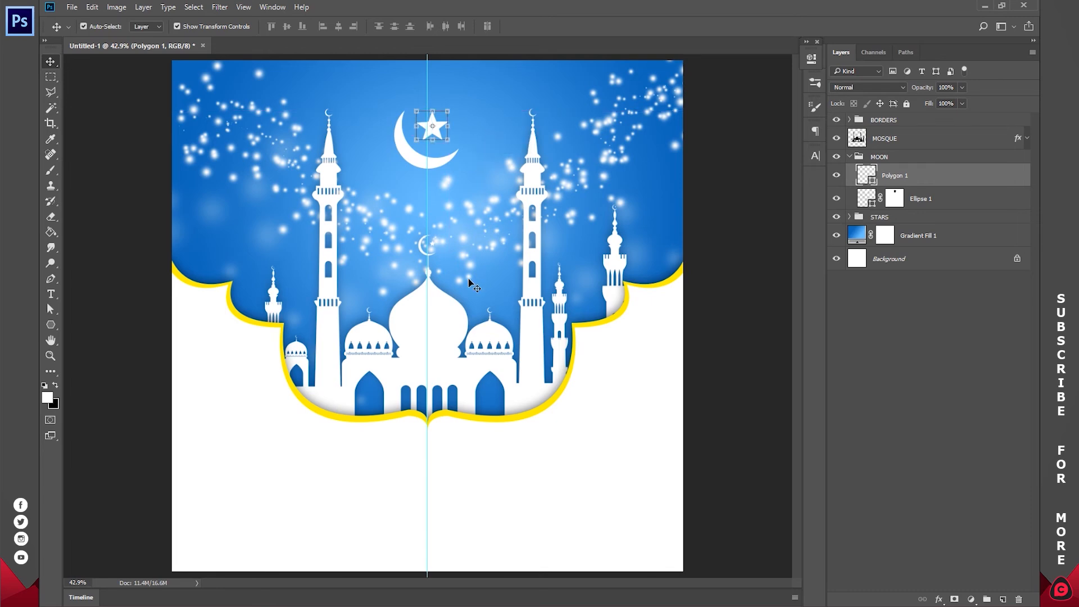
Scale the star inside the crescent down to about 77% around its centre.
{"action": "key", "text": "z"}
{"action": "left_click", "coordinate": [430, 246]}
{"action": "left_click", "coordinate": [425, 191]}
{"action": "left_click", "coordinate": [424, 186]}
{"action": "left_click", "coordinate": [423, 186]}
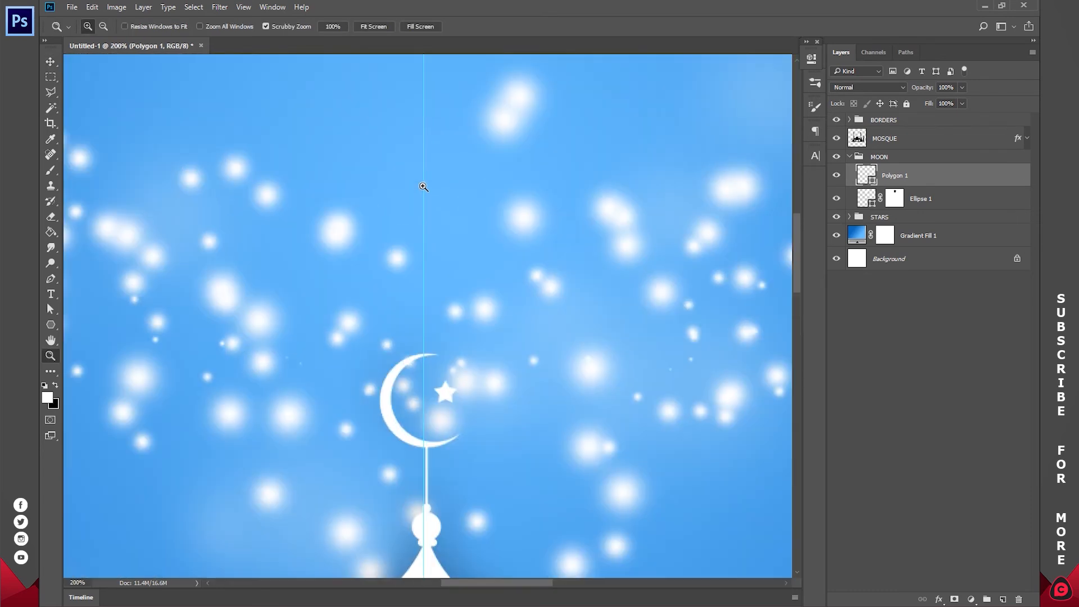
{"action": "key", "text": "space"}
{"action": "left_click_drag", "start_coordinate": [511, 99], "coordinate": [532, 426]}
{"action": "left_click_drag", "start_coordinate": [494, 134], "coordinate": [489, 255]}
{"action": "key", "text": "v"}
{"action": "left_click_drag", "start_coordinate": [533, 207], "coordinate": [518, 222]}
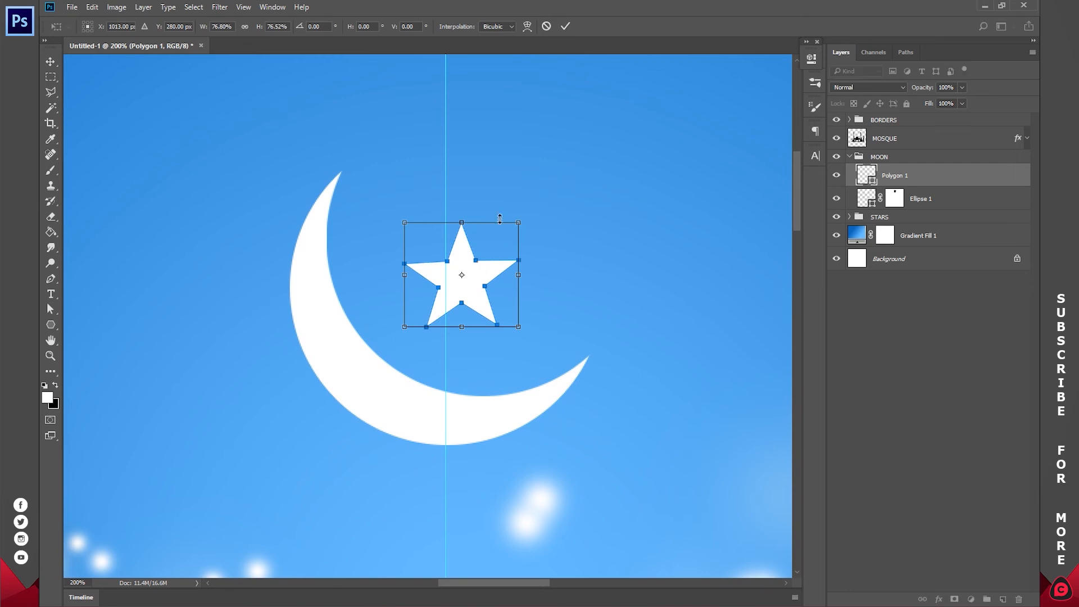
{"action": "left_click", "coordinate": [565, 27]}
{"action": "key", "text": "z"}
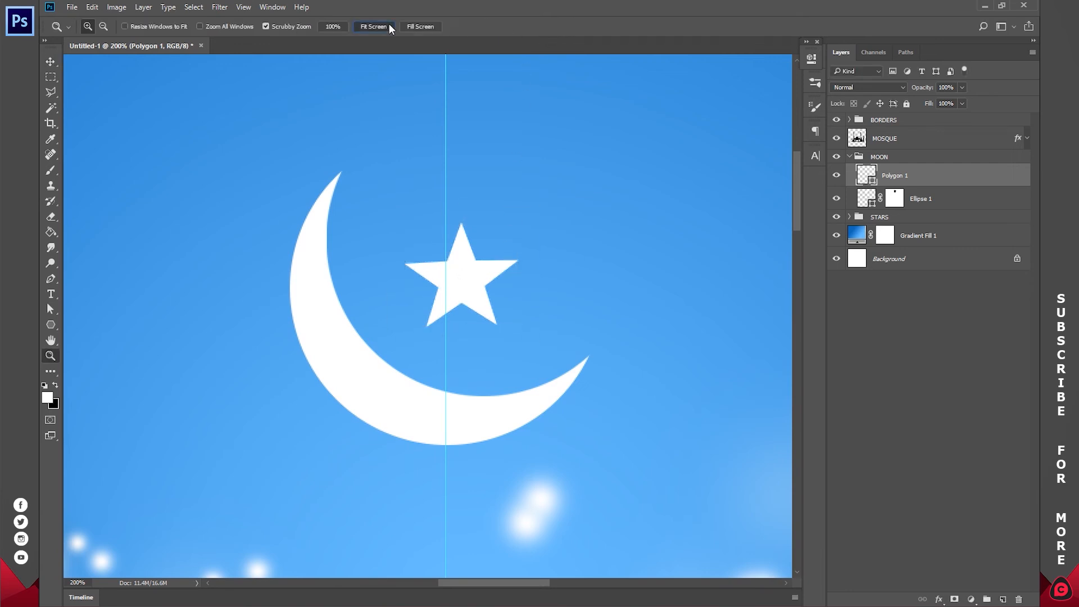
{"action": "key", "text": "ctrl+0"}
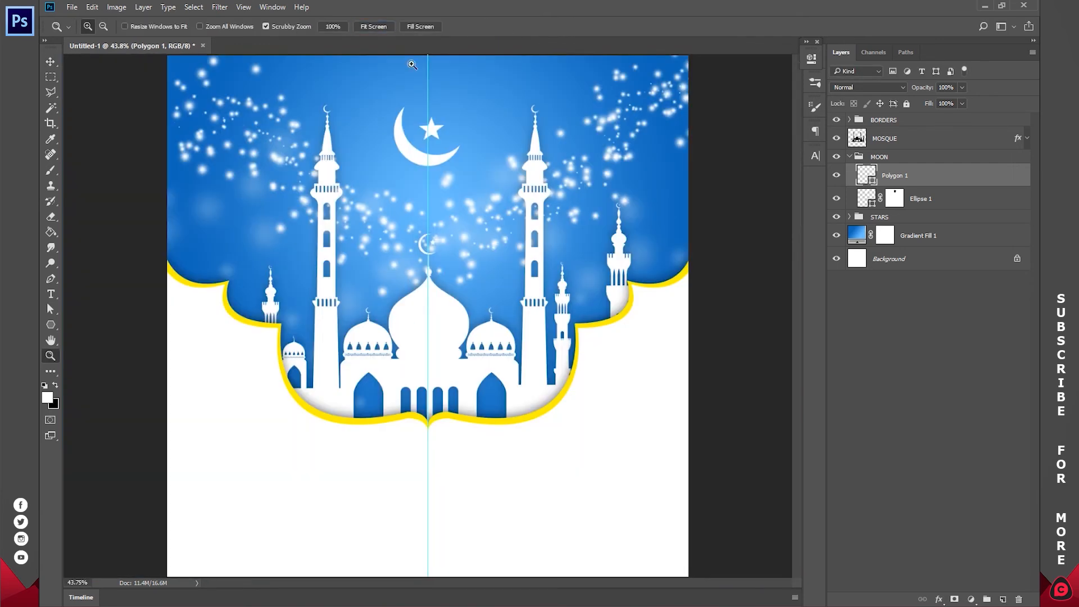
Scale the MOON group to about 63%, raise it between the tall minarets centred on the guide, and collapse the group.
{"action": "left_click", "coordinate": [887, 159]}
{"action": "key", "text": "v"}
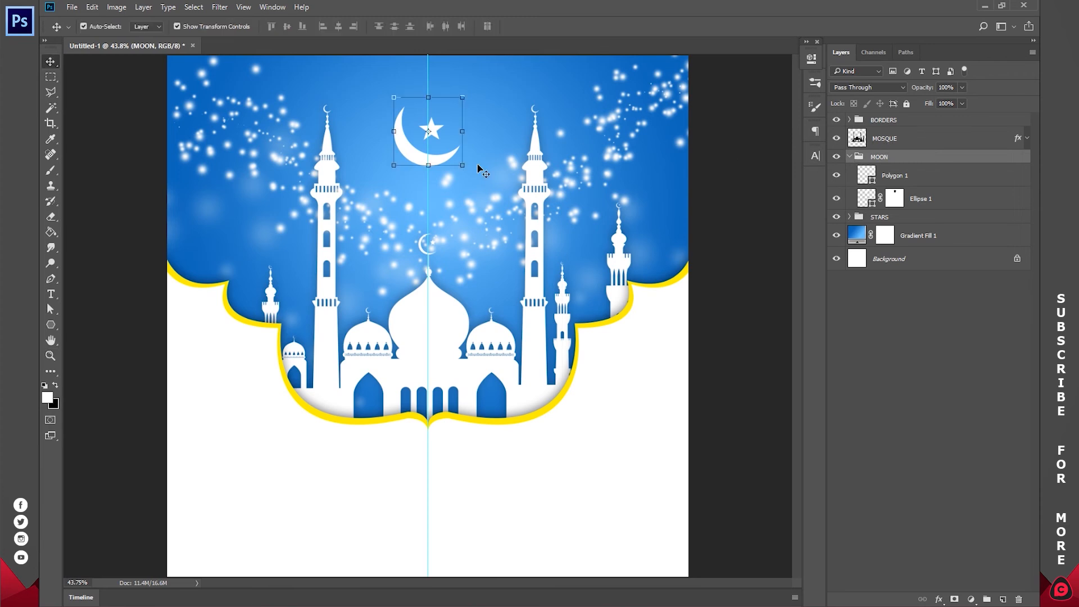
{"action": "left_click_drag", "start_coordinate": [462, 167], "coordinate": [437, 135]}
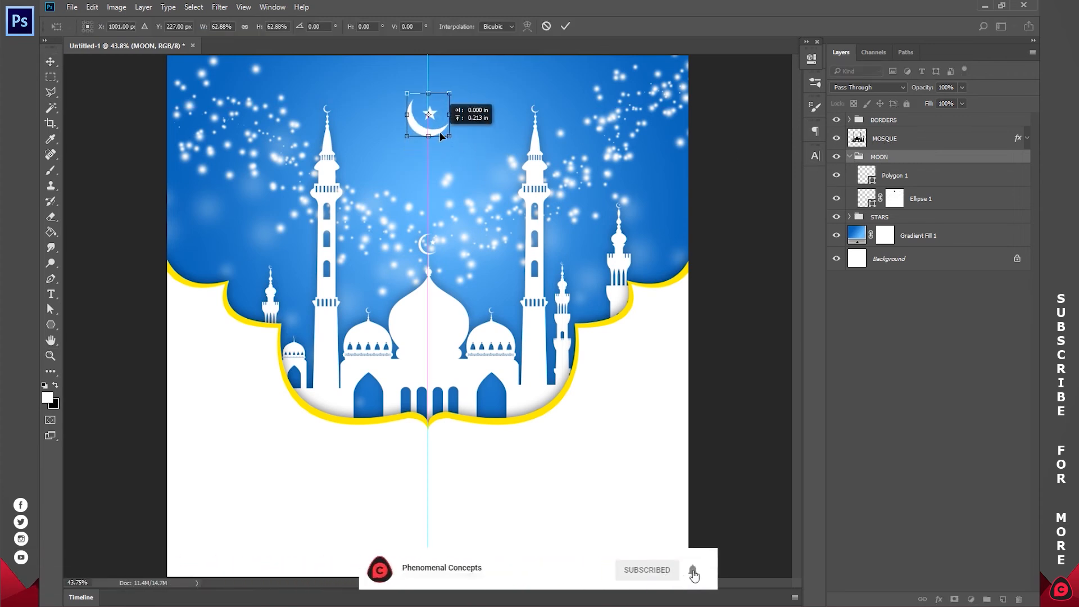
{"action": "left_click", "coordinate": [565, 26]}
{"action": "left_click", "coordinate": [849, 157]}
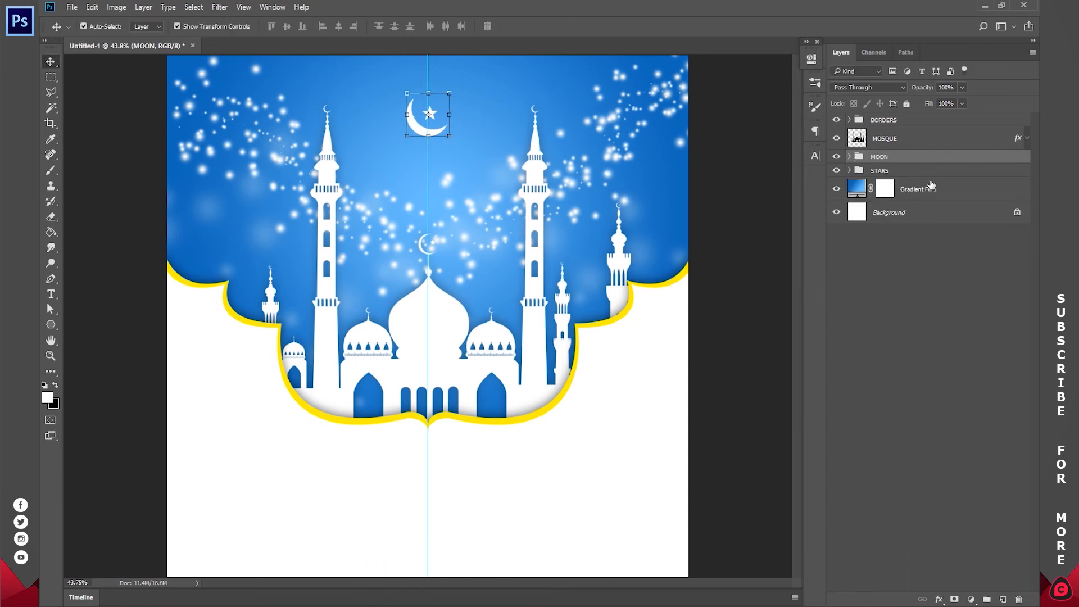
Add a black-to-transparent gradient fill layer directly above Gradient Fill 1, using black as the foreground colour.
{"action": "left_click", "coordinate": [932, 188]}
{"action": "key", "text": "z"}
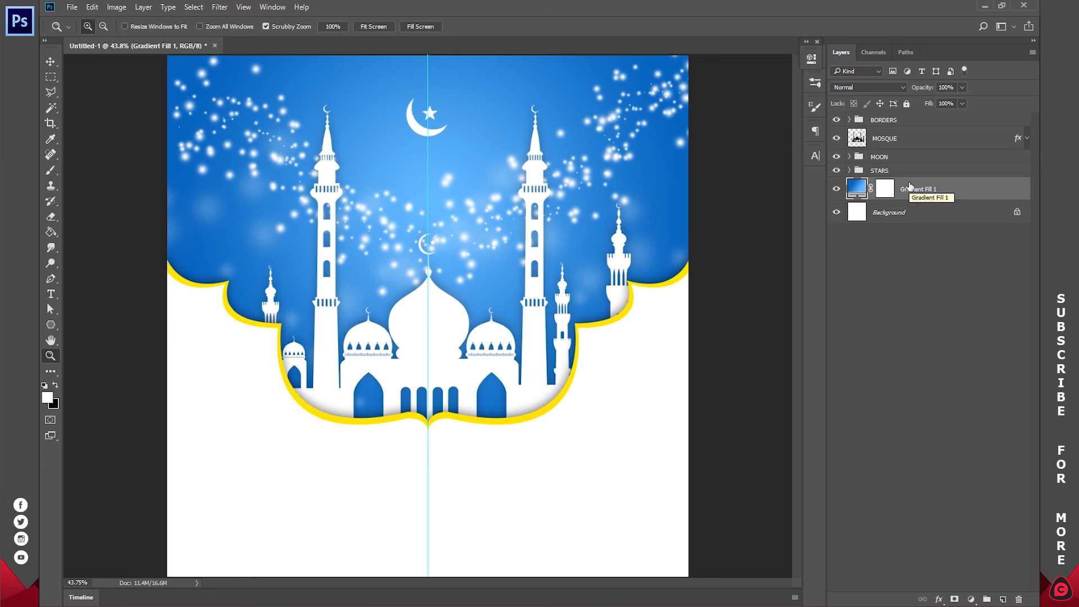
{"action": "left_click", "coordinate": [55, 386]}
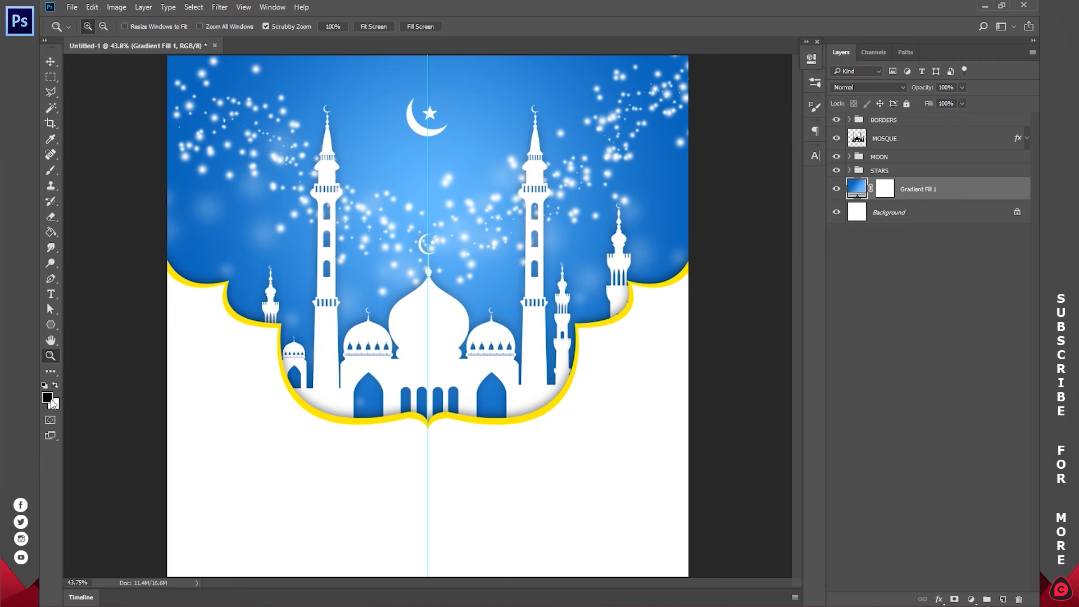
{"action": "left_click", "coordinate": [972, 598]}
{"action": "left_click", "coordinate": [962, 357]}
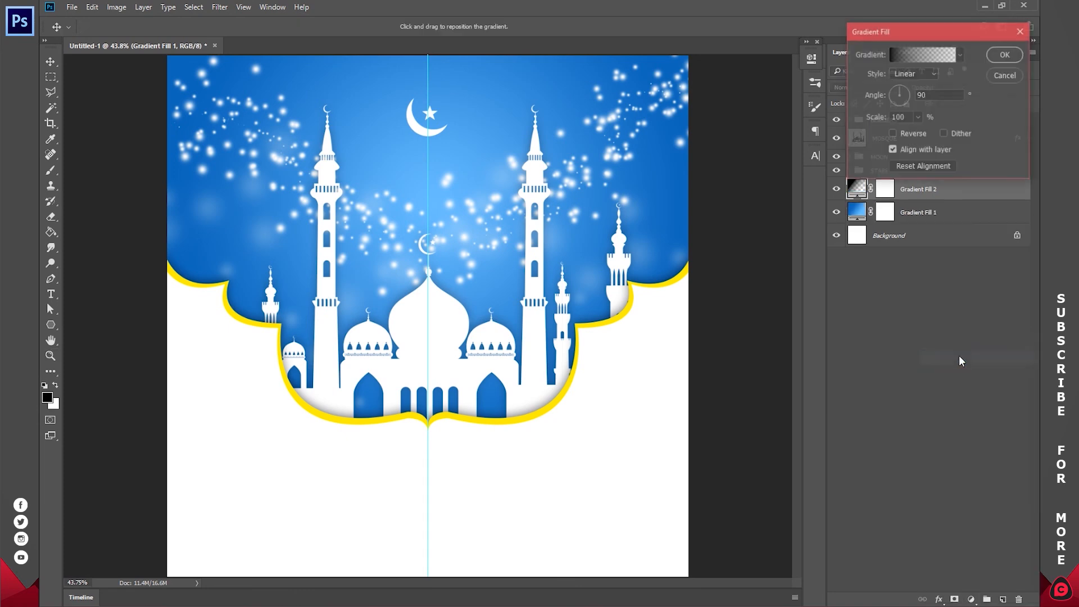
Reverse the new linear gradient and shift it upward so the black softly darkens only the upper sky.
{"action": "left_click_drag", "start_coordinate": [453, 368], "coordinate": [450, 233]}
{"action": "left_click", "coordinate": [893, 134]}
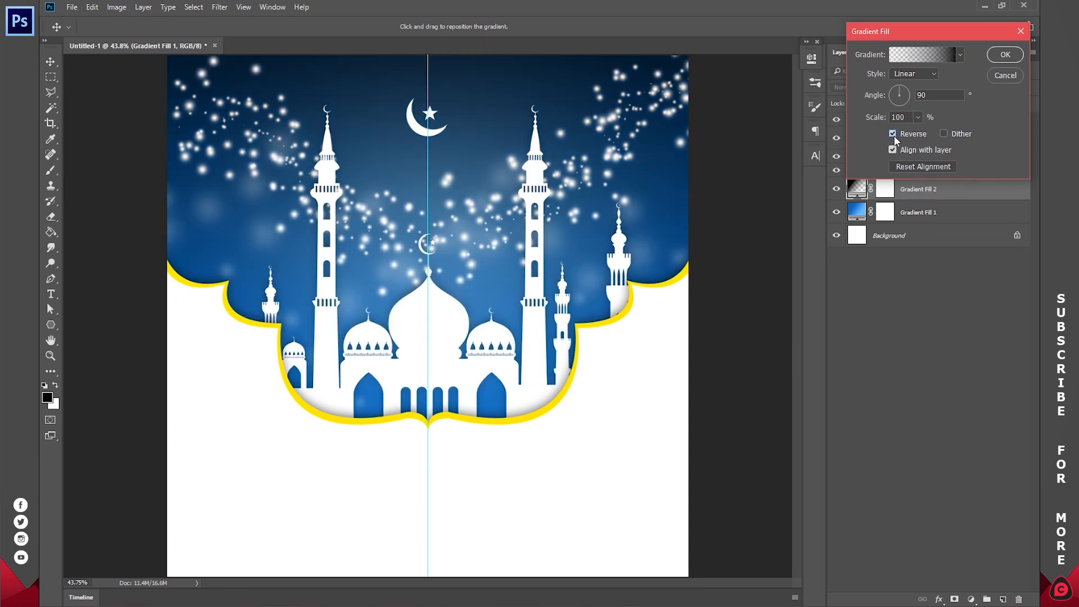
{"action": "mouse_move", "coordinate": [439, 112]}
{"action": "left_mouse_down"}
{"action": "mouse_move", "coordinate": [445, 185]}
{"action": "mouse_move", "coordinate": [440, 95]}
{"action": "left_mouse_up"}
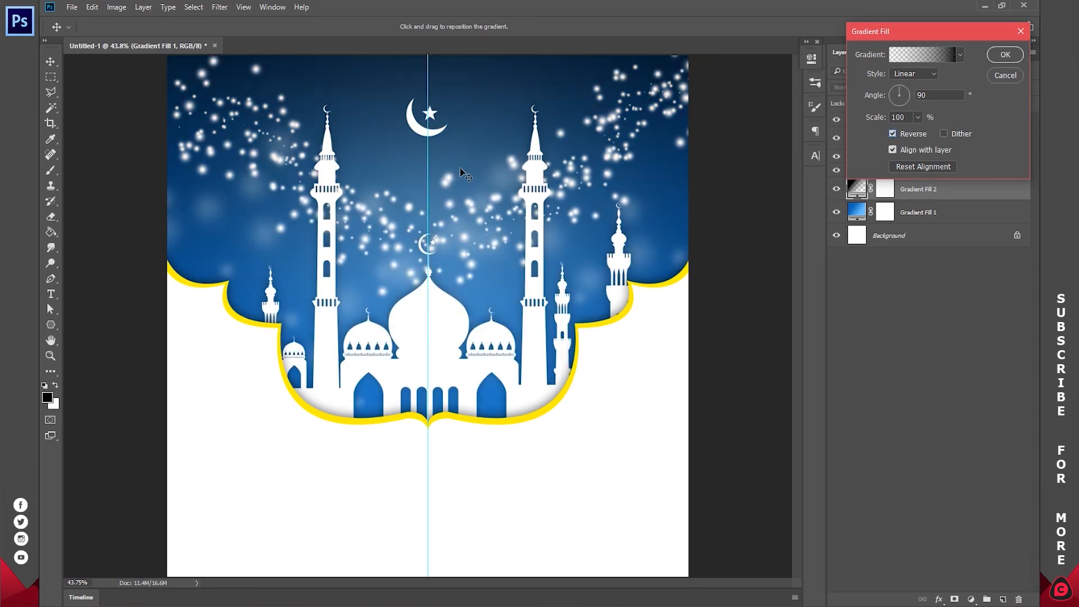
{"action": "left_click_drag", "start_coordinate": [466, 175], "coordinate": [467, 188]}
{"action": "left_click", "coordinate": [1005, 54]}
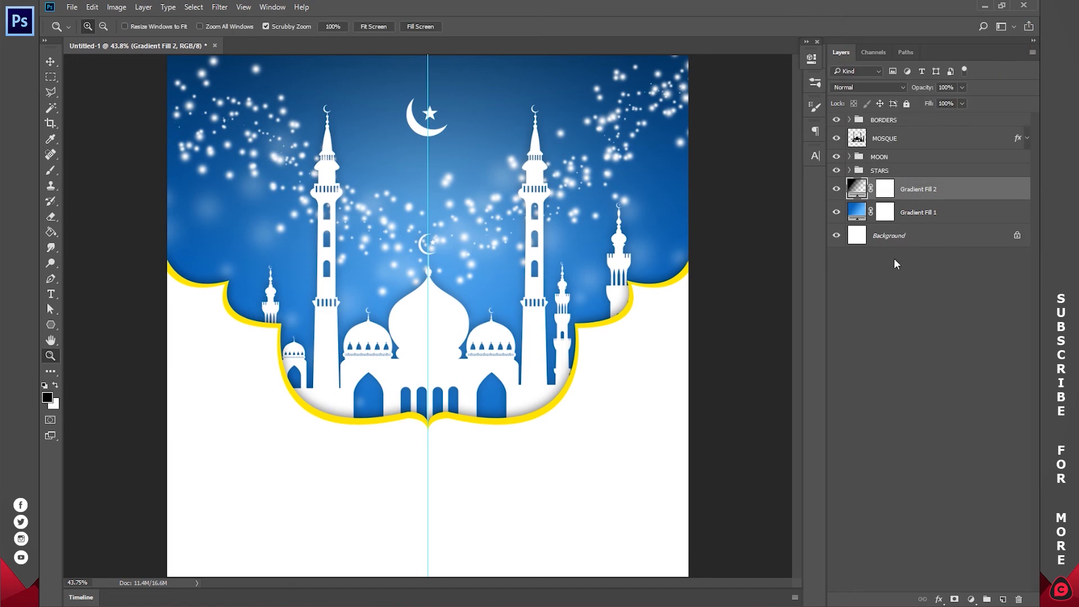
{"action": "double_click", "coordinate": [861, 188]}
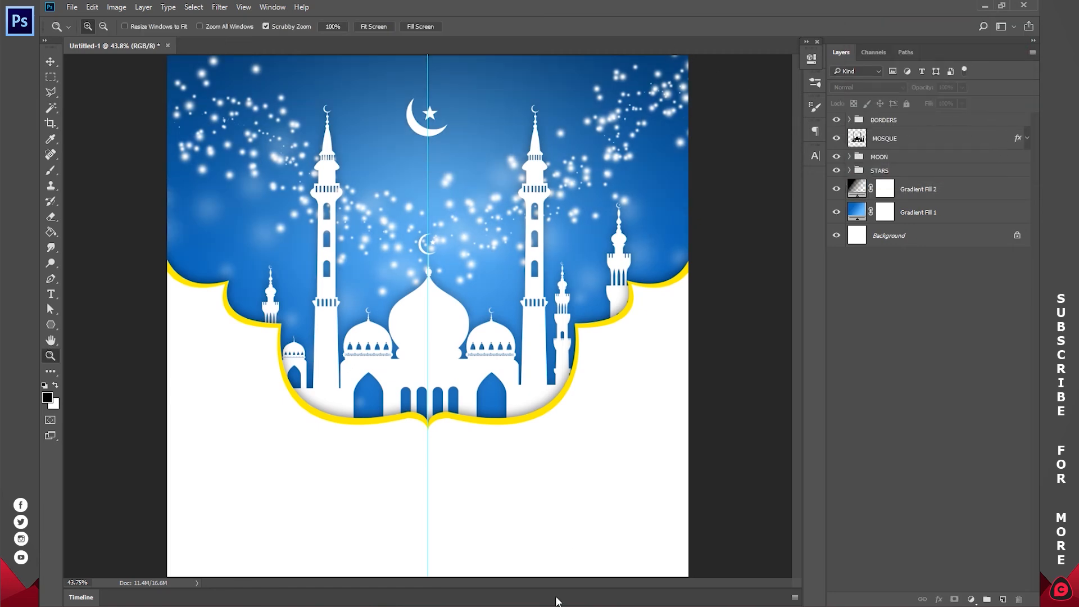
Create a layer group named TEXTS above the BORDERS group.
{"action": "left_click", "coordinate": [981, 597]}
{"action": "double_click", "coordinate": [878, 120]}
{"action": "type", "text": "TEXTS"}
{"action": "key", "text": "Return"}
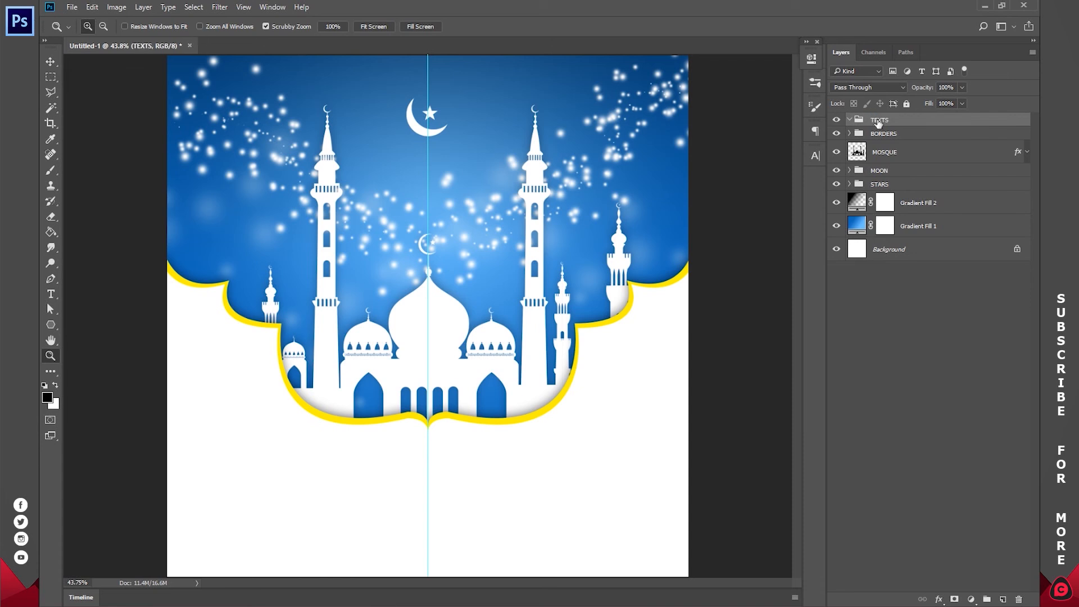
Add the heading "Ed-ul-Fitr" in the Amtrash font, centred on the guide below the border.
{"action": "left_click", "coordinate": [50, 295]}
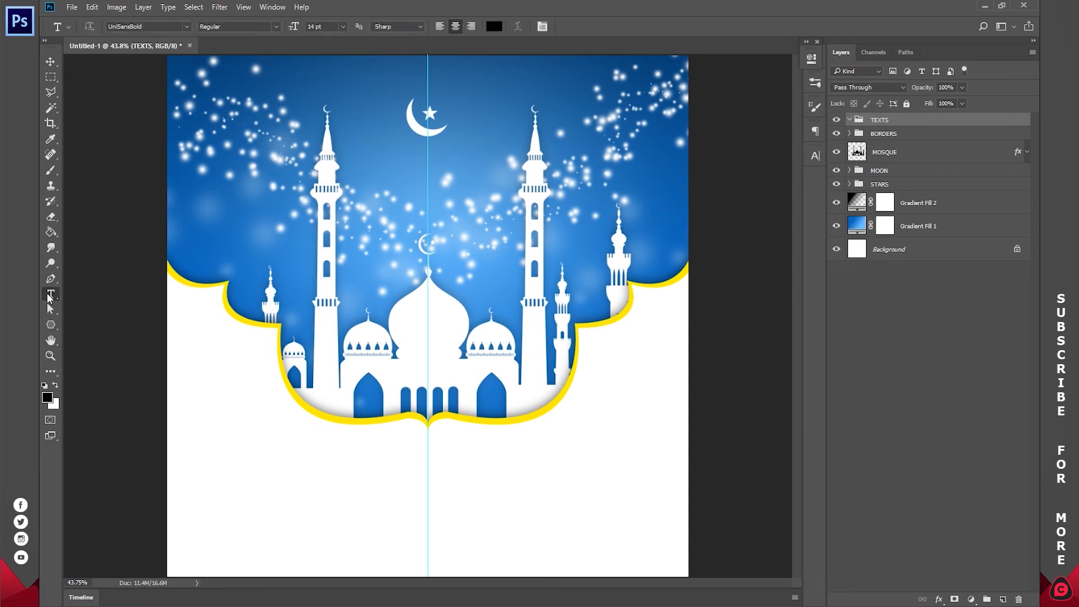
{"action": "left_click", "coordinate": [417, 488]}
{"action": "triple_click", "coordinate": [427, 488]}
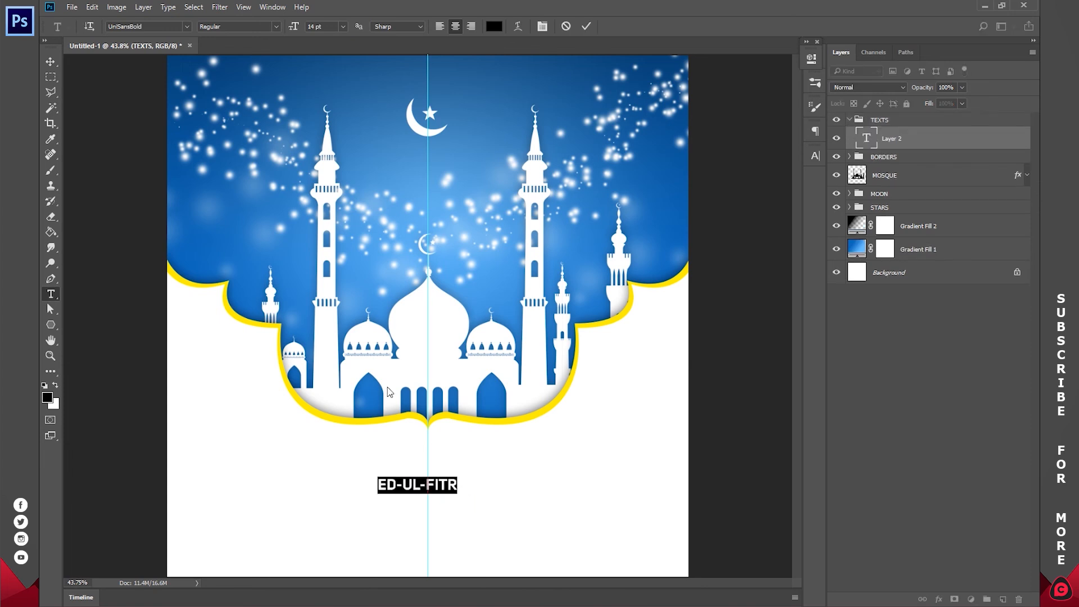
{"action": "left_click", "coordinate": [186, 26]}
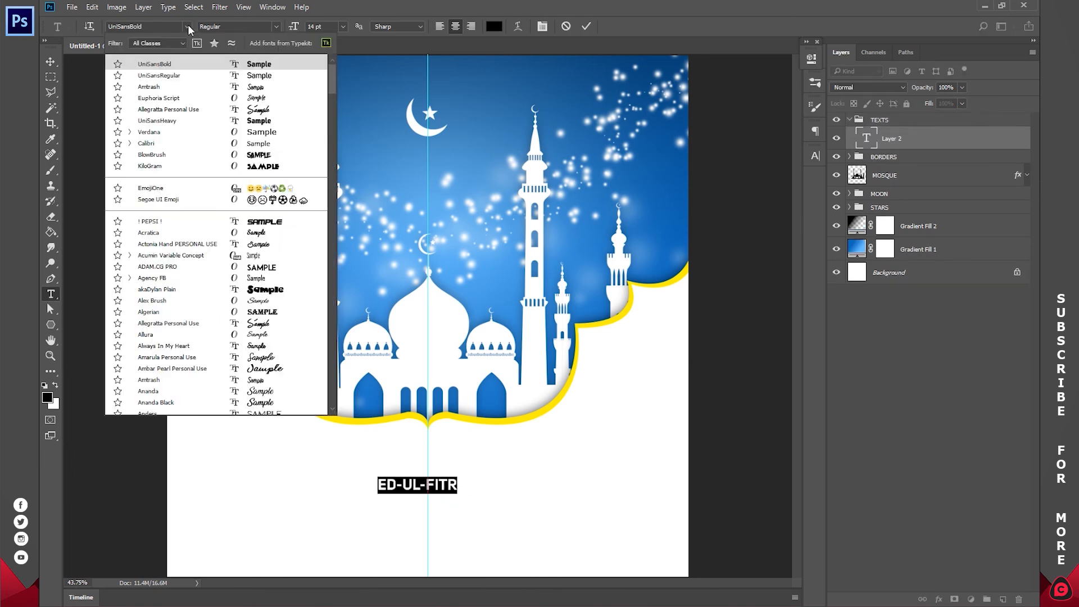
{"action": "left_click", "coordinate": [151, 89]}
{"action": "left_click_drag", "start_coordinate": [434, 514], "coordinate": [445, 499]}
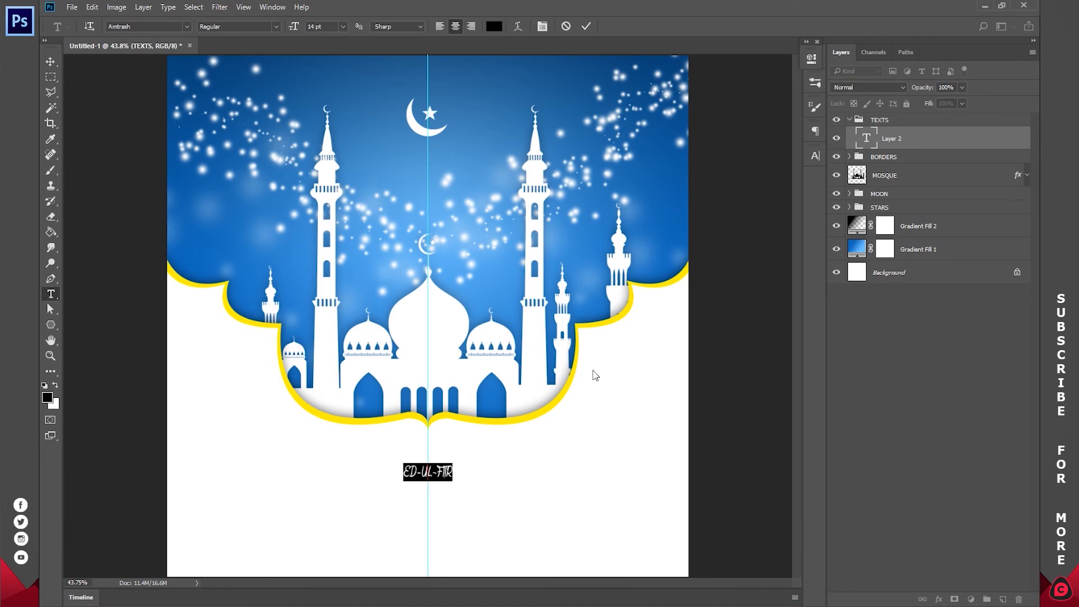
Turn off All Caps for the heading text in the character settings.
{"action": "left_click", "coordinate": [274, 7]}
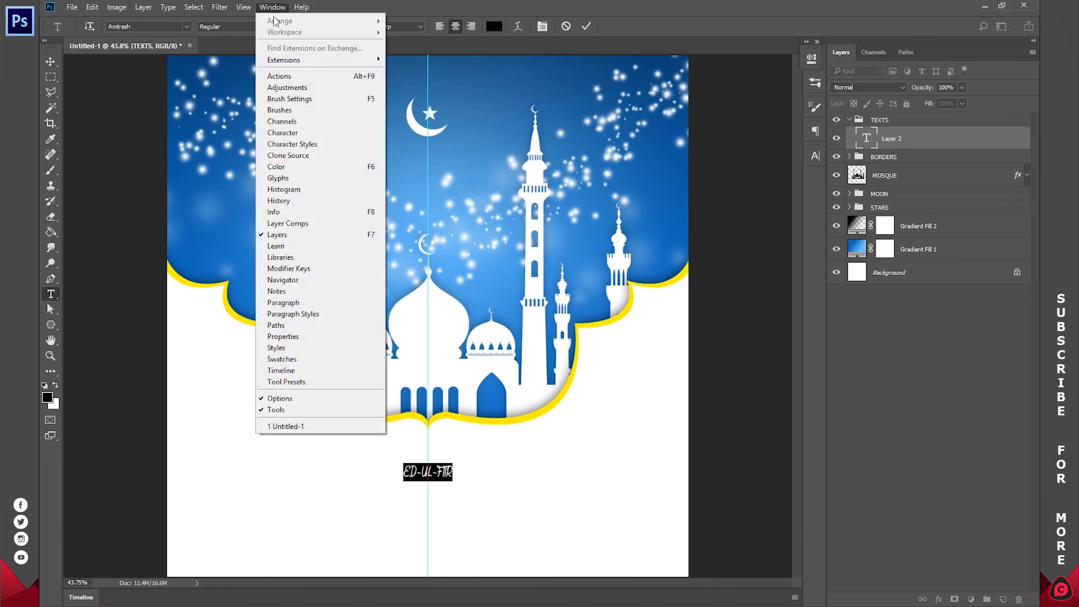
{"action": "left_click", "coordinate": [304, 133]}
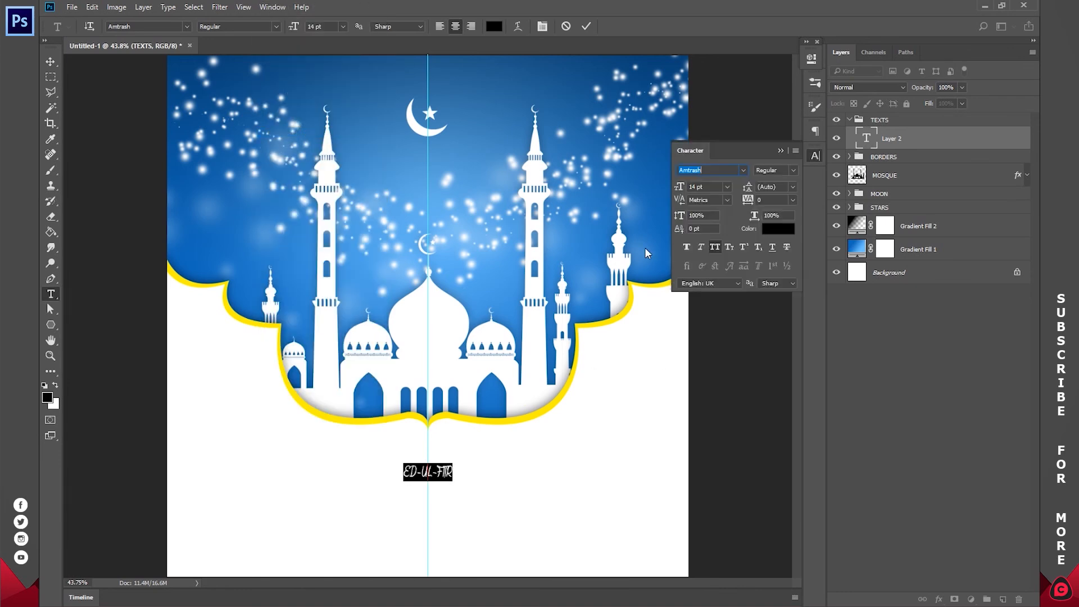
{"action": "left_click", "coordinate": [714, 248]}
{"action": "left_click", "coordinate": [431, 473]}
Enlarge the heading to 72 pt and position it centred on the guide just below the border's lowest point.
{"action": "key", "text": "ctrl+a"}
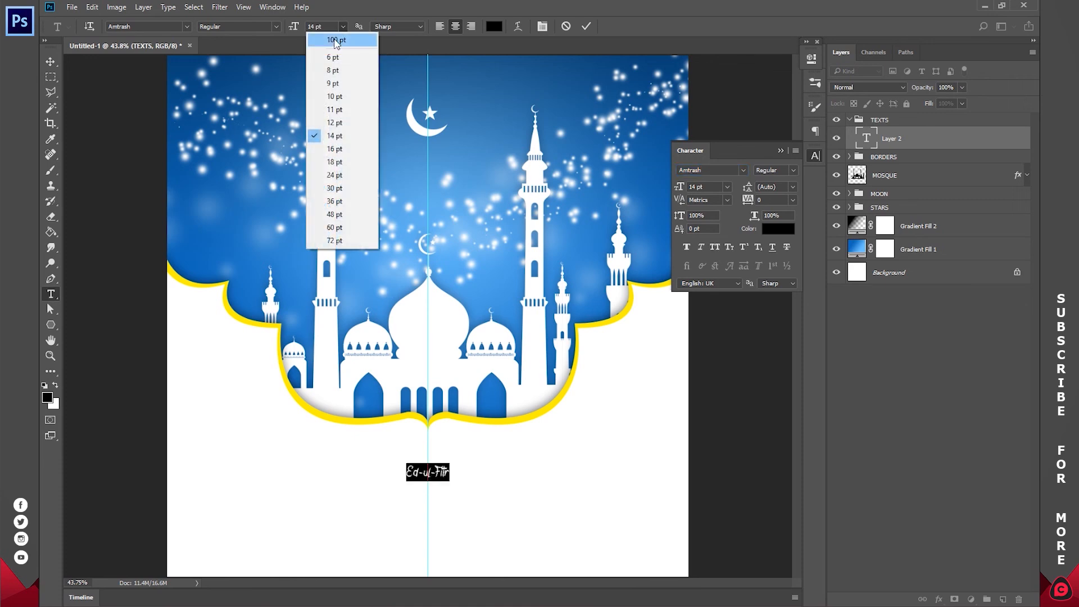
{"action": "left_click", "coordinate": [336, 40]}
{"action": "left_click_drag", "start_coordinate": [597, 464], "coordinate": [594, 494]}
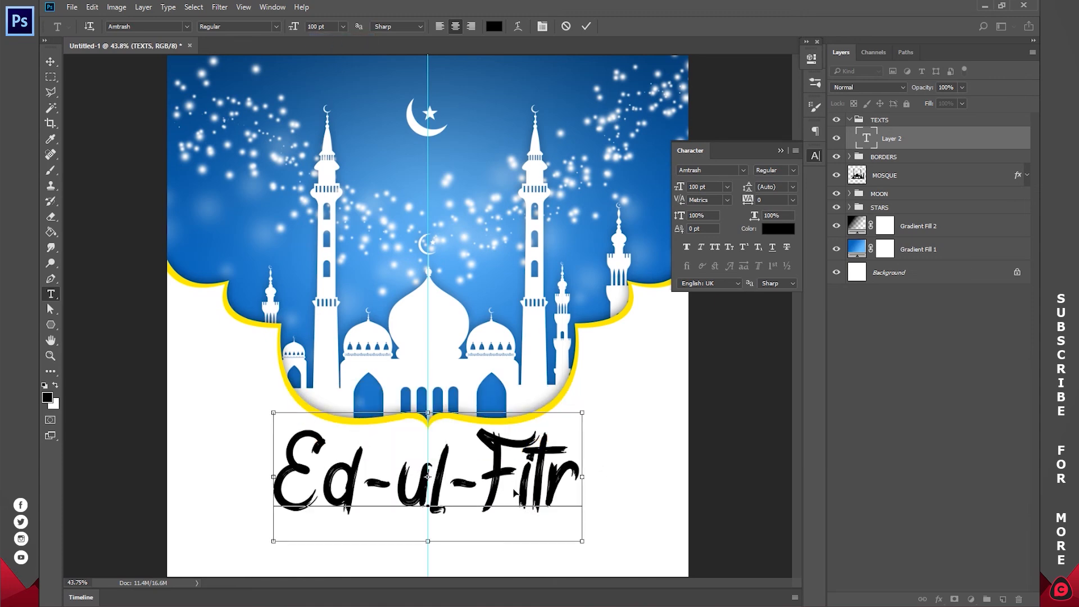
{"action": "key", "text": "ctrl+a"}
{"action": "left_click", "coordinate": [343, 28]}
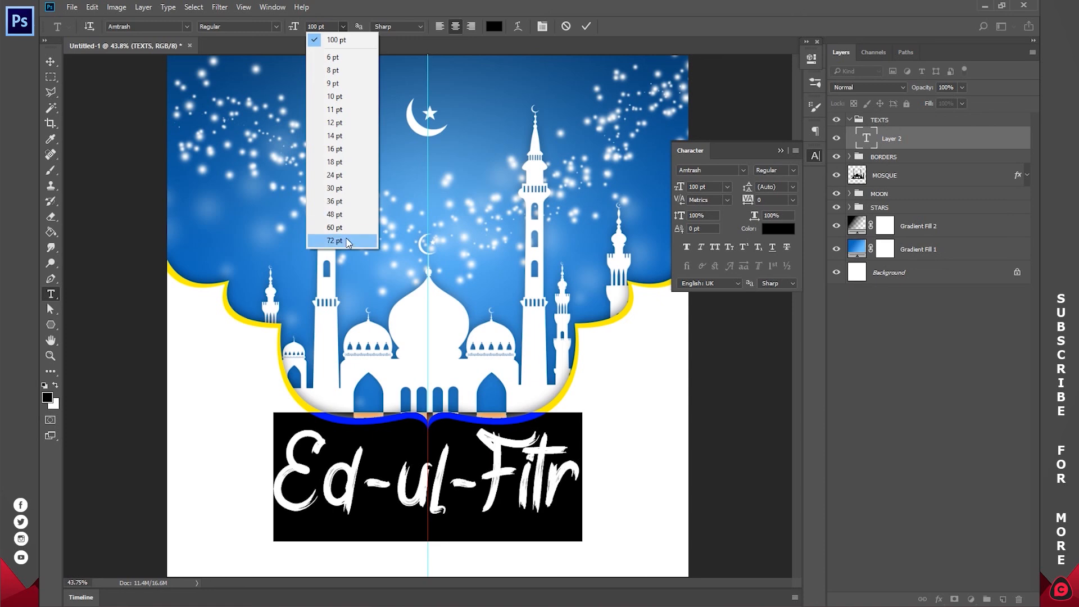
{"action": "left_click", "coordinate": [346, 240]}
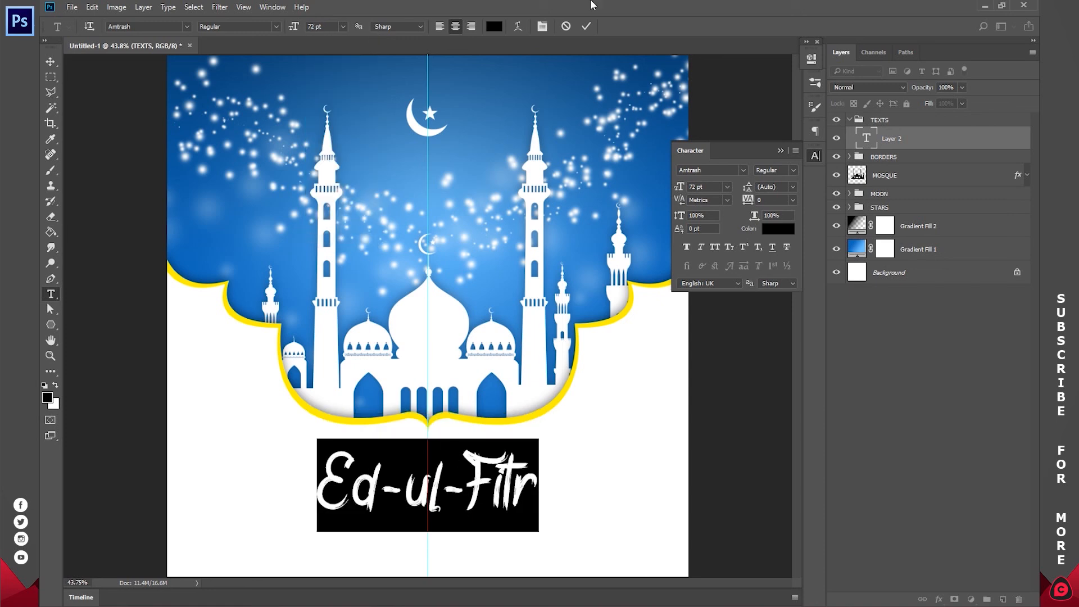
Colour the heading dark blue sampled from the upper sky, close the character settings and commit the text.
{"action": "left_click", "coordinate": [493, 25]}
{"action": "left_click", "coordinate": [455, 61]}
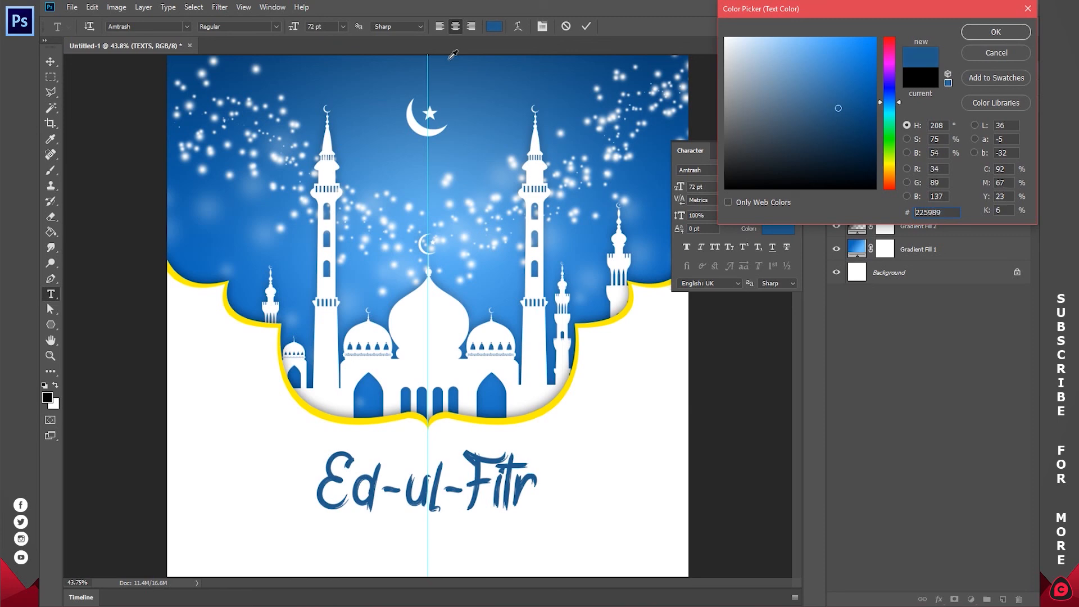
{"action": "left_click", "coordinate": [453, 67]}
{"action": "left_click", "coordinate": [982, 32]}
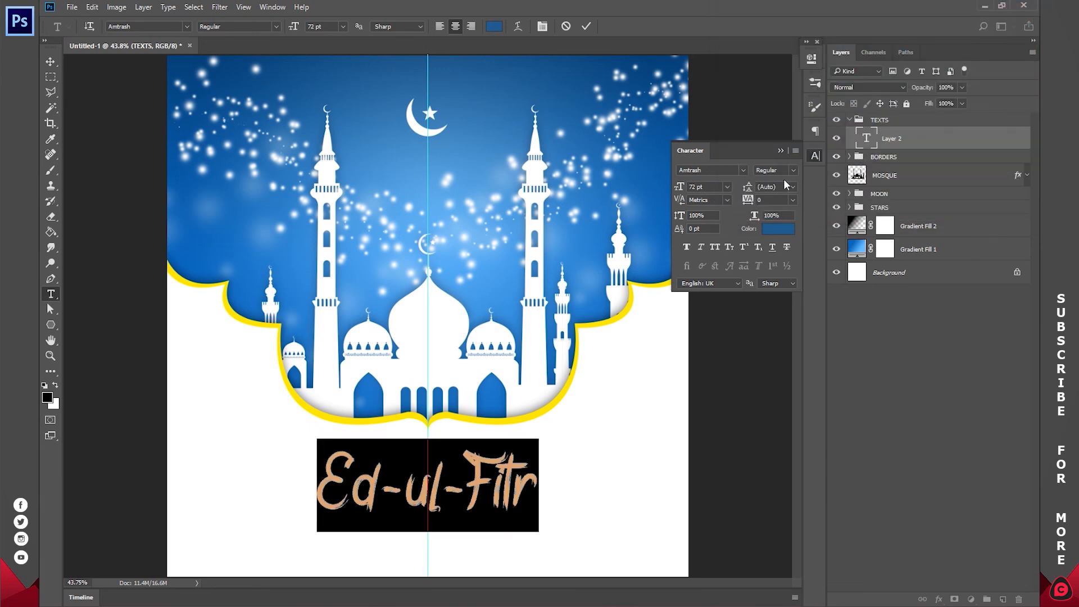
{"action": "left_click", "coordinate": [809, 156]}
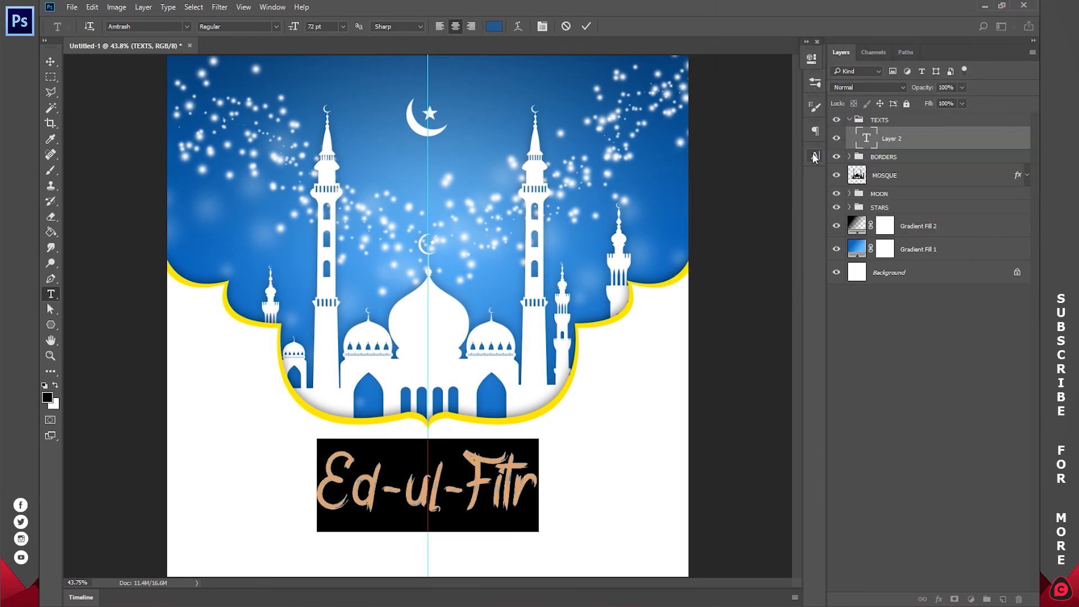
{"action": "left_click", "coordinate": [586, 26]}
Add centred all-caps UniSansRegular 14 pt text below the heading: "to all our muslim brothers and sisters" and "from phenoconcepts" on two lines.
{"action": "left_click", "coordinate": [462, 543]}
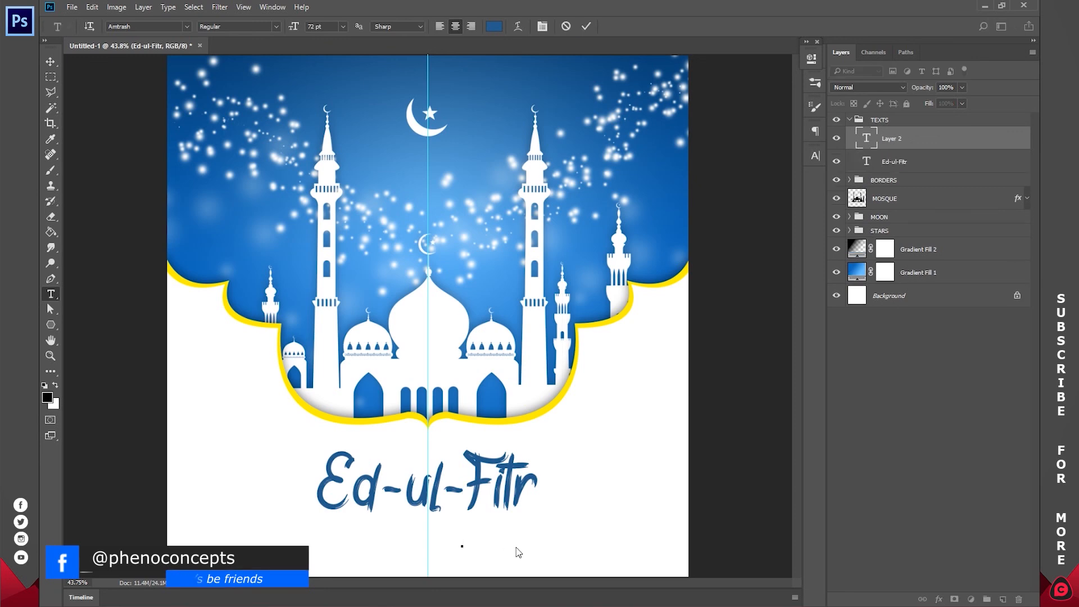
{"action": "type", "text": "to all our muslim brothers an"}
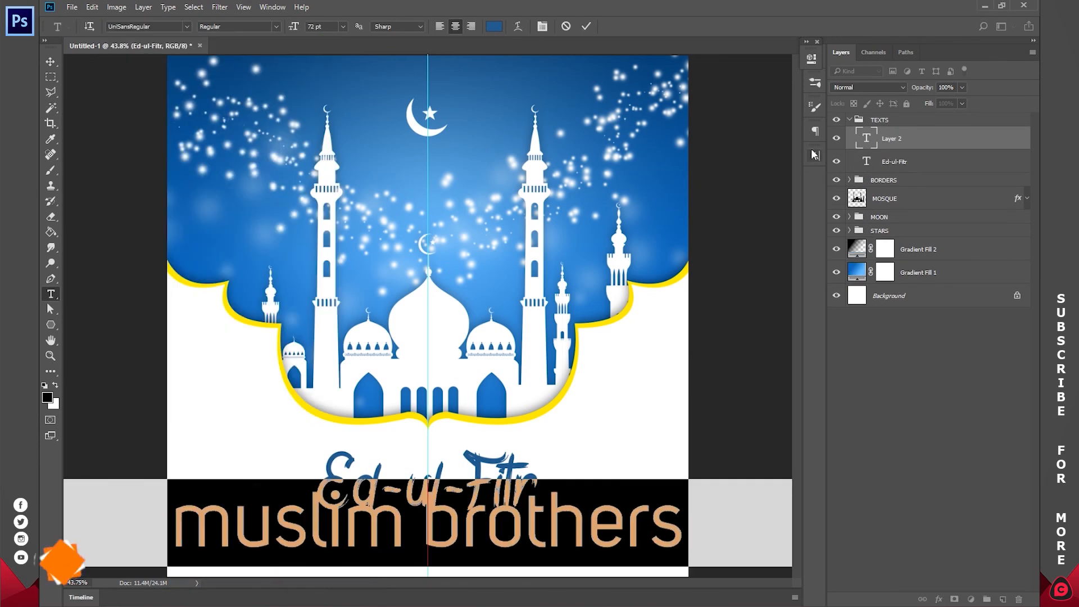
{"action": "left_click", "coordinate": [725, 298]}
{"action": "key", "text": "Return"}
{"action": "type", "text": "from phenoconcepts"}
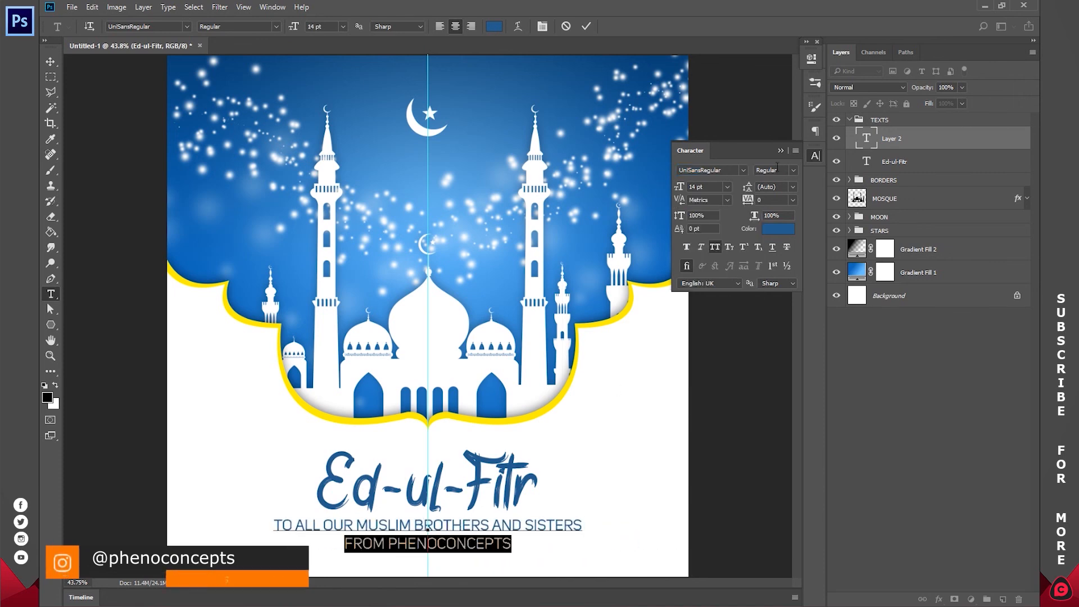
Set the "from phenoconcepts" line to UniSansBold at 10 pt and commit the text.
{"action": "left_click", "coordinate": [793, 170]}
{"action": "left_click", "coordinate": [745, 170]}
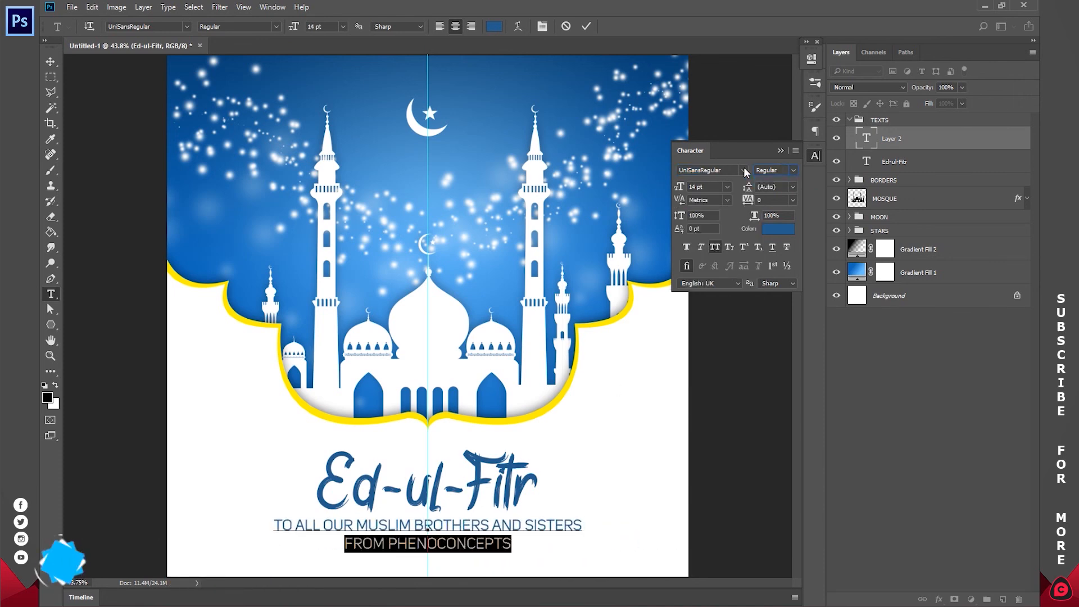
{"action": "left_click", "coordinate": [744, 170]}
{"action": "left_click", "coordinate": [738, 232]}
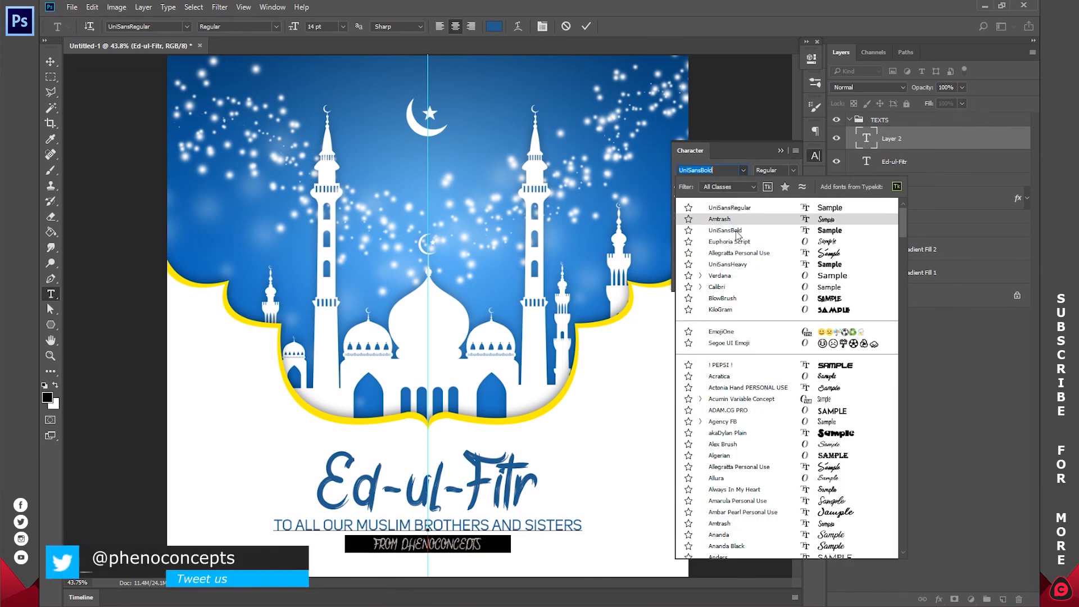
{"action": "left_click", "coordinate": [727, 187]}
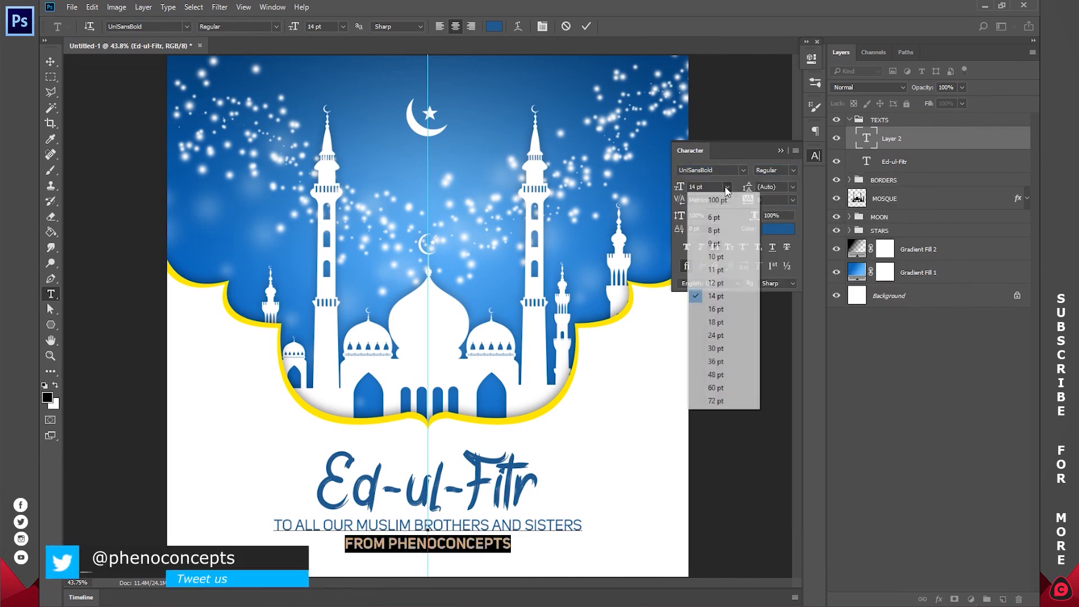
{"action": "left_click", "coordinate": [725, 268]}
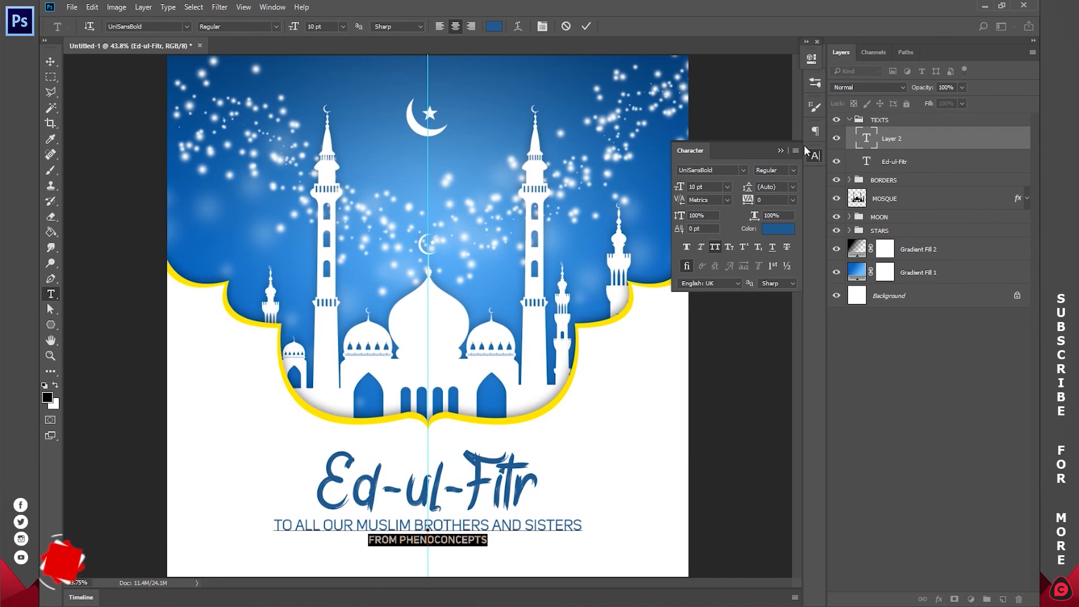
{"action": "left_click", "coordinate": [781, 150]}
{"action": "left_click", "coordinate": [588, 23]}
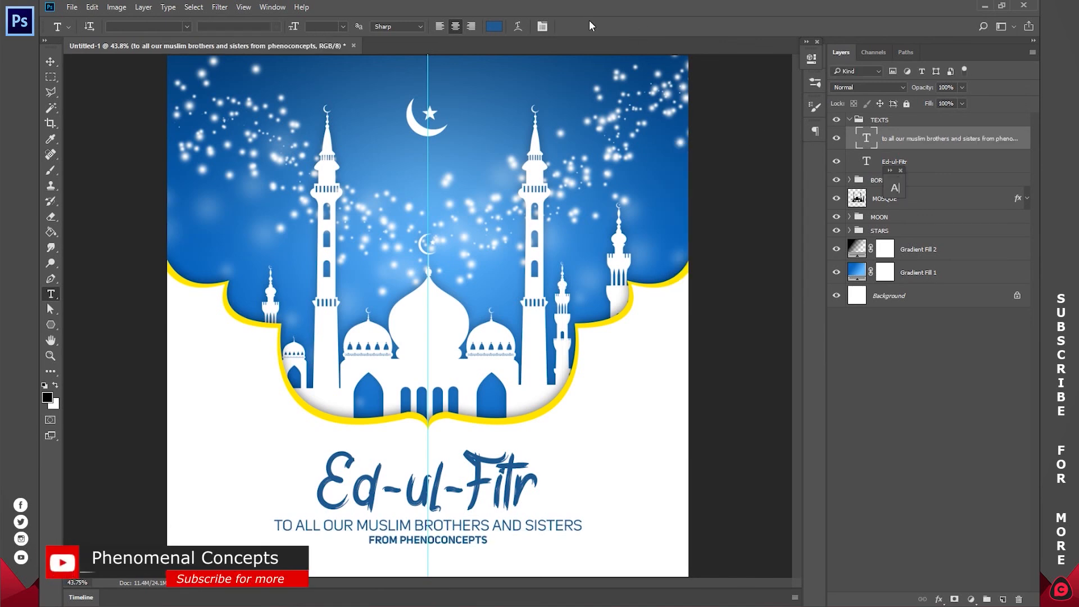